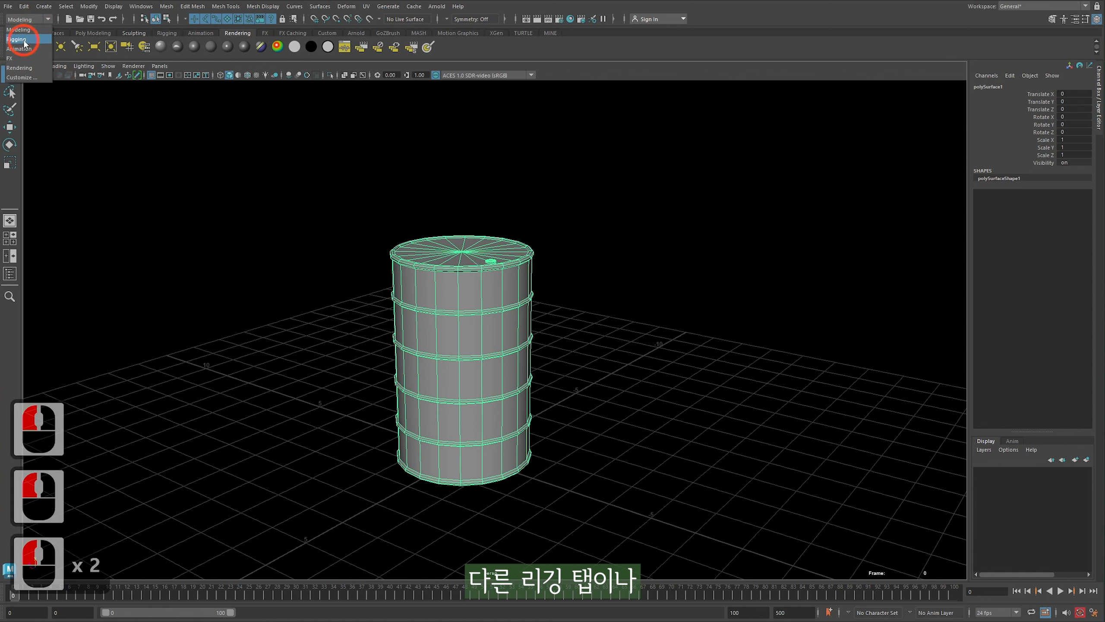
Make Modeling the active menu set and open the UV Editor for the barrel
left_click(35, 18)
left_click(29, 48)
left_click(34, 20)
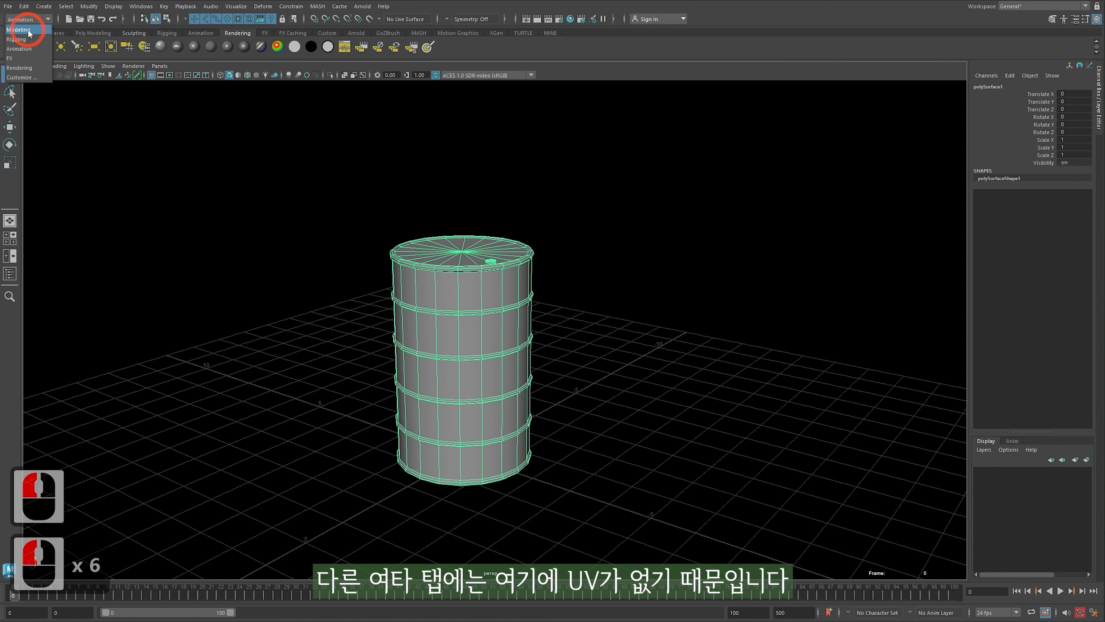
left_click(18, 30)
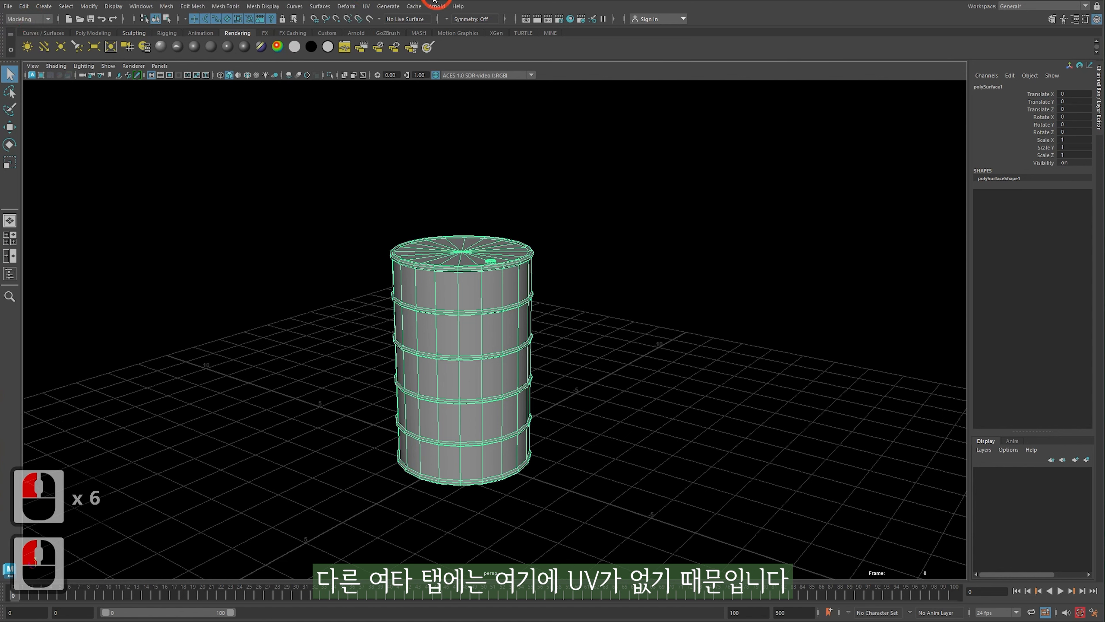
left_click(367, 6)
left_click(367, 6)
left_click(367, 6)
left_click(388, 25)
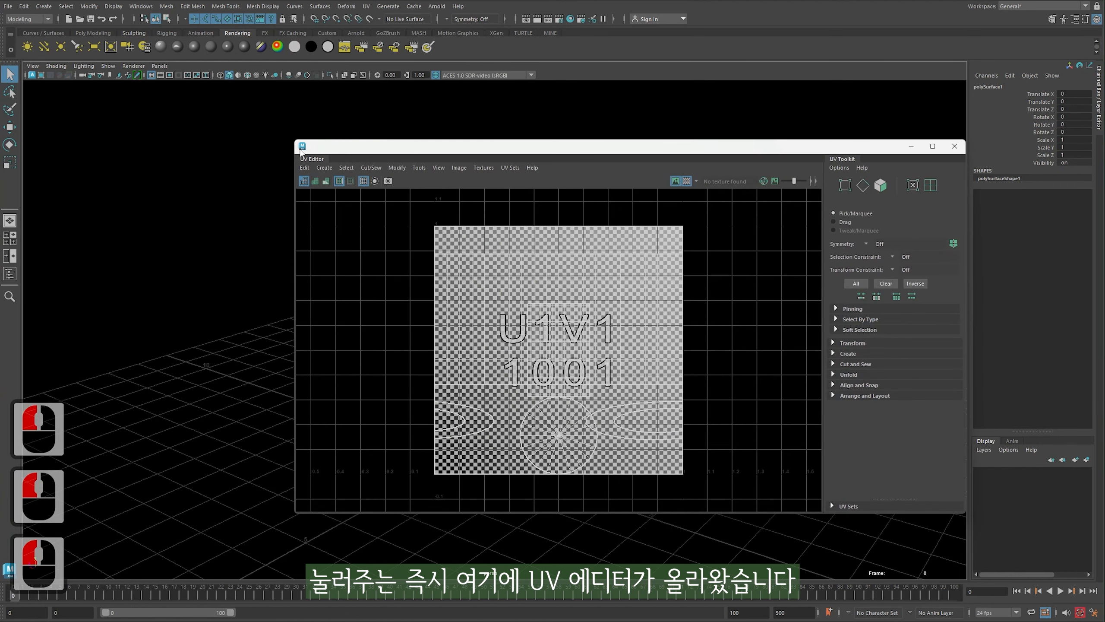
Place the UV Editor window beside the barrel and frame the barrel next to it
left_click_drag(300, 151, 651, 212)
middle_click_drag(538, 298, 457, 286, "alt")
right_click_drag(457, 285, 481, 293, "alt")
middle_click_drag(481, 292, 478, 291, "alt")
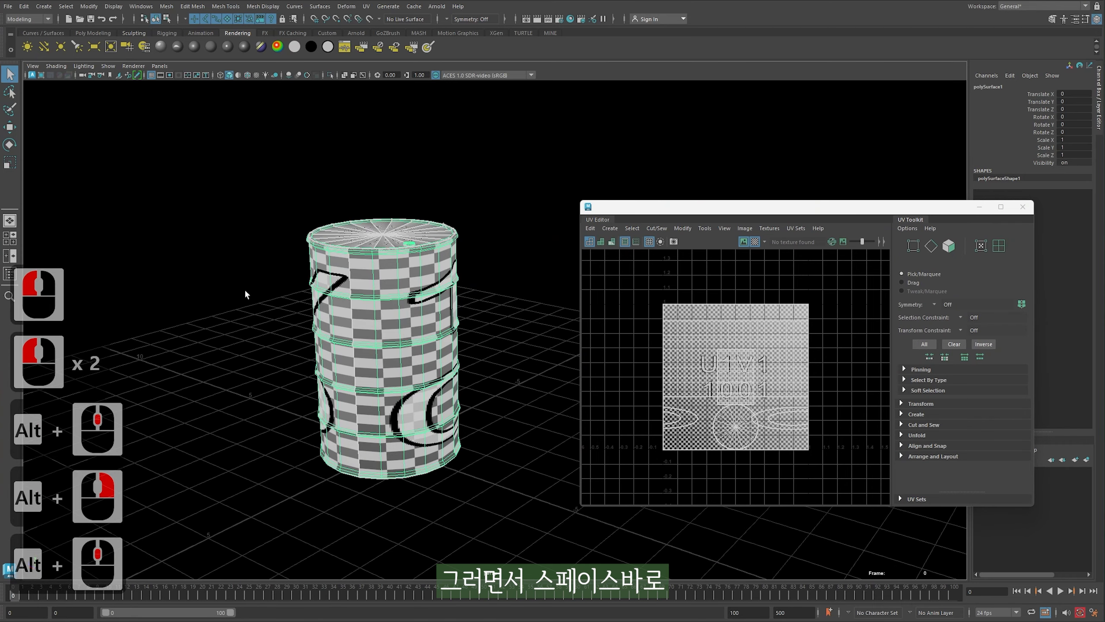
Open the Outliner as a floating window and place it on the barrel's other side
key("space")
left_click_drag(247, 187, 261, 220)
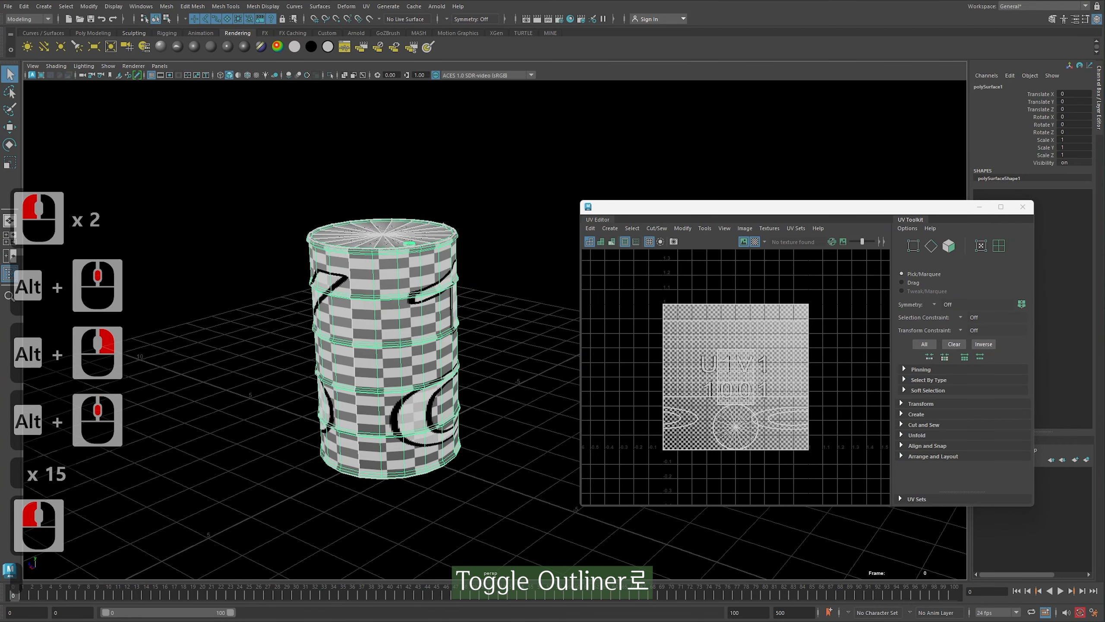
left_click_drag(554, 174, 111, 188)
left_click(344, 260)
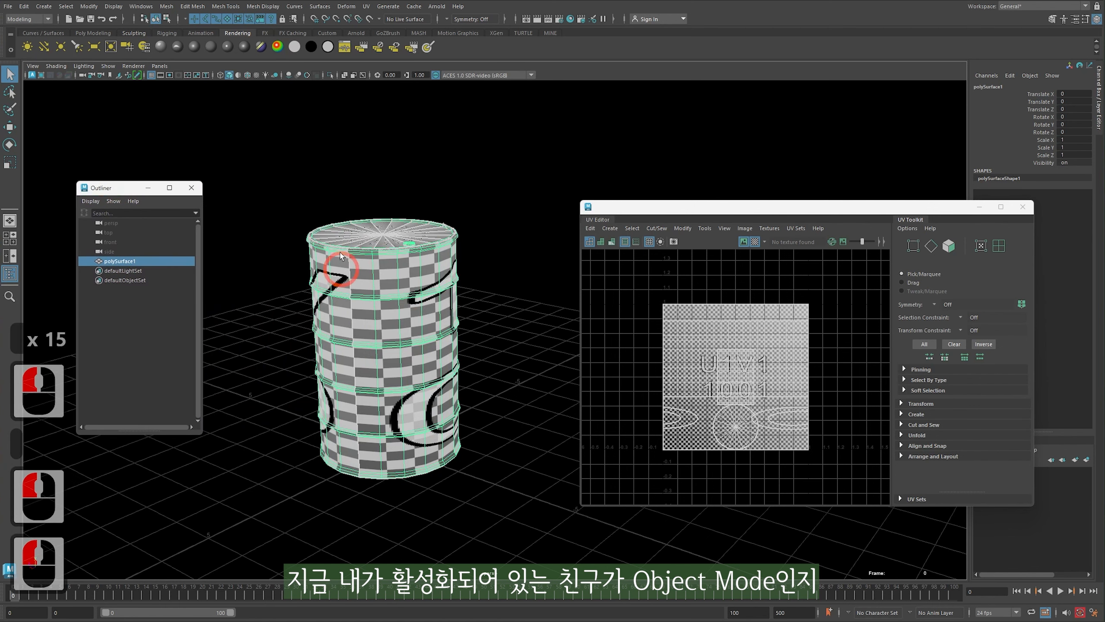
Switch the barrel to vertex component mode and back to Object Mode
right_click_drag(411, 173, 356, 162)
right_click(409, 183)
double_click(531, 292)
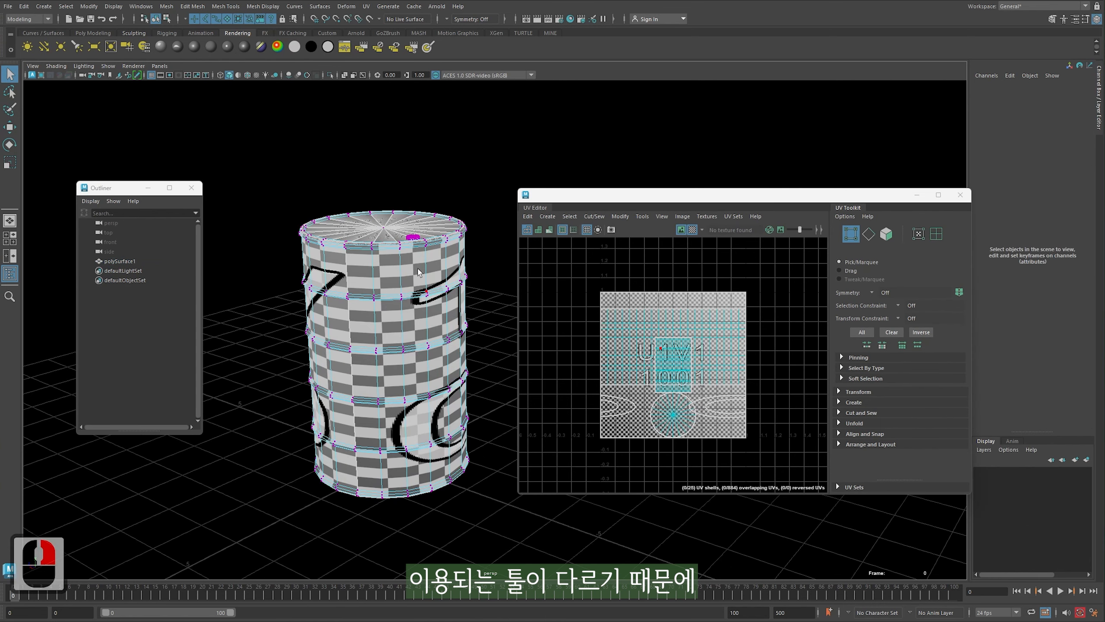
right_click_drag(426, 260, 496, 263)
Reposition the UV Editor window beside the barrel and keep the UV Toolkit docked at its side
left_click_drag(526, 195, 490, 132)
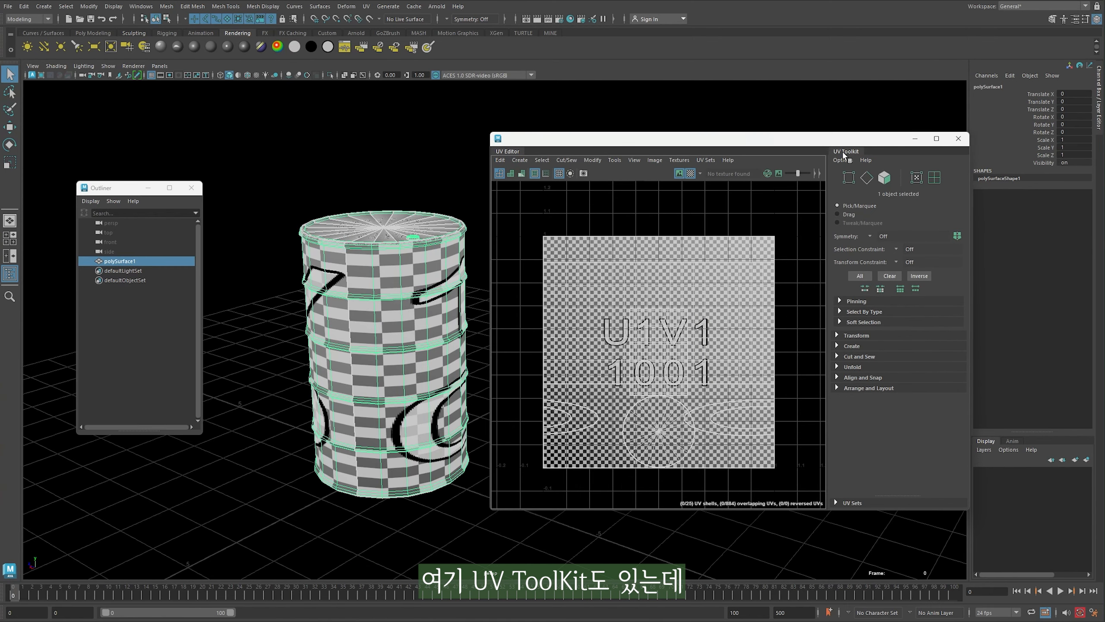
left_click_drag(845, 153, 825, 184)
left_click_drag(851, 150, 825, 192)
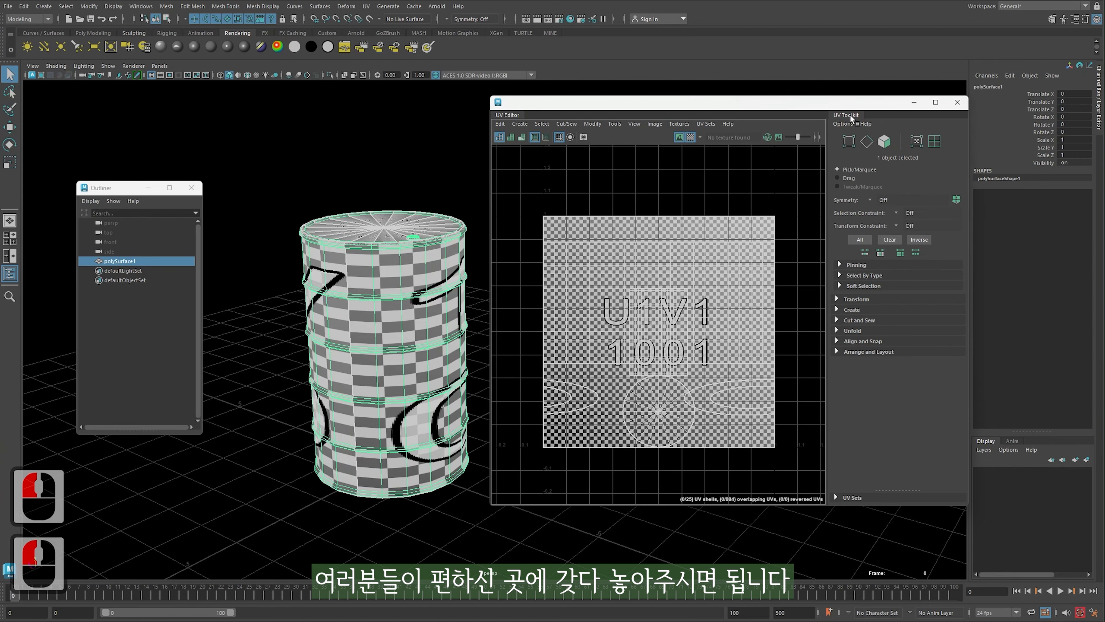
left_click_drag(850, 116, 826, 185)
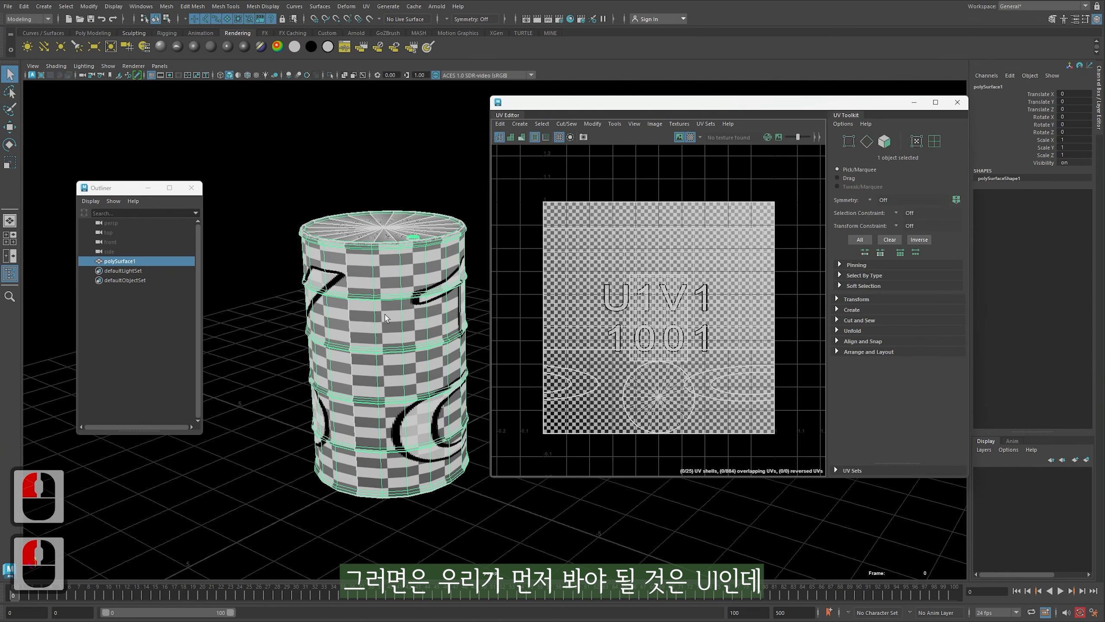
Toggle the Checker Map off and on to compare the barrel's display with and without it
left_click_drag(384, 318, 370, 314, "alt")
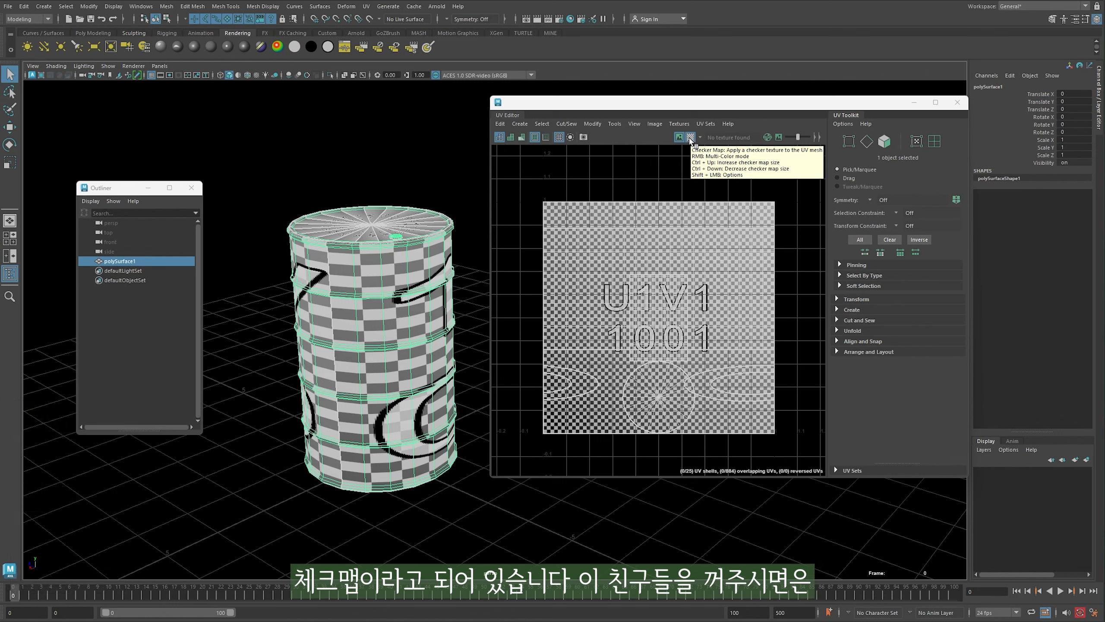
left_click(690, 138)
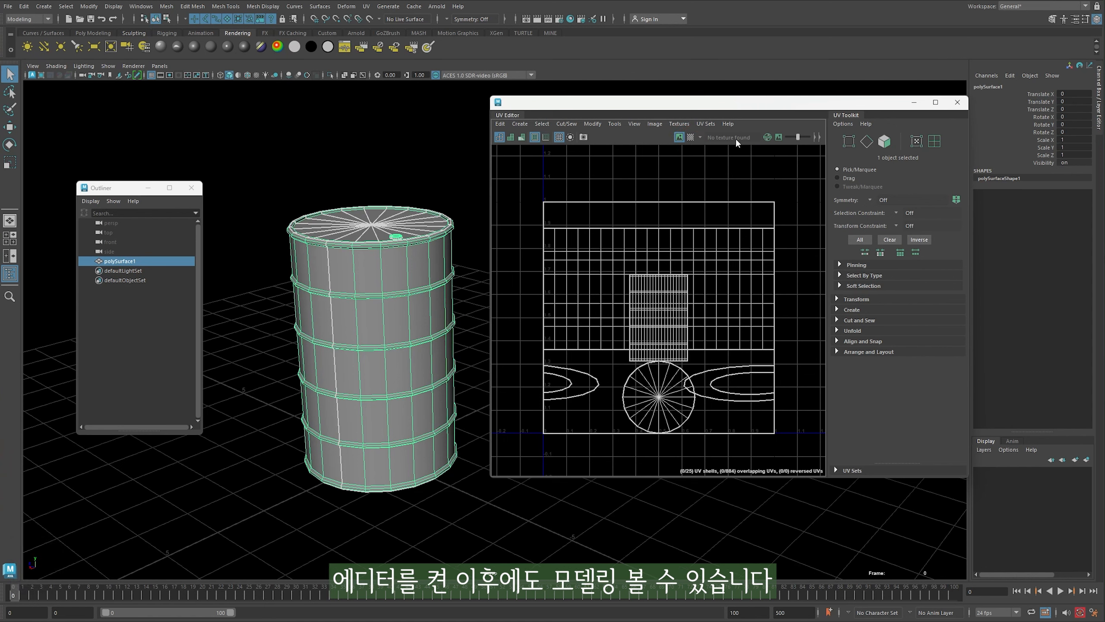
left_click(691, 139)
left_click(692, 138)
left_click(692, 138)
left_click(692, 139)
left_click(691, 139)
left_click(691, 139)
left_click(692, 139)
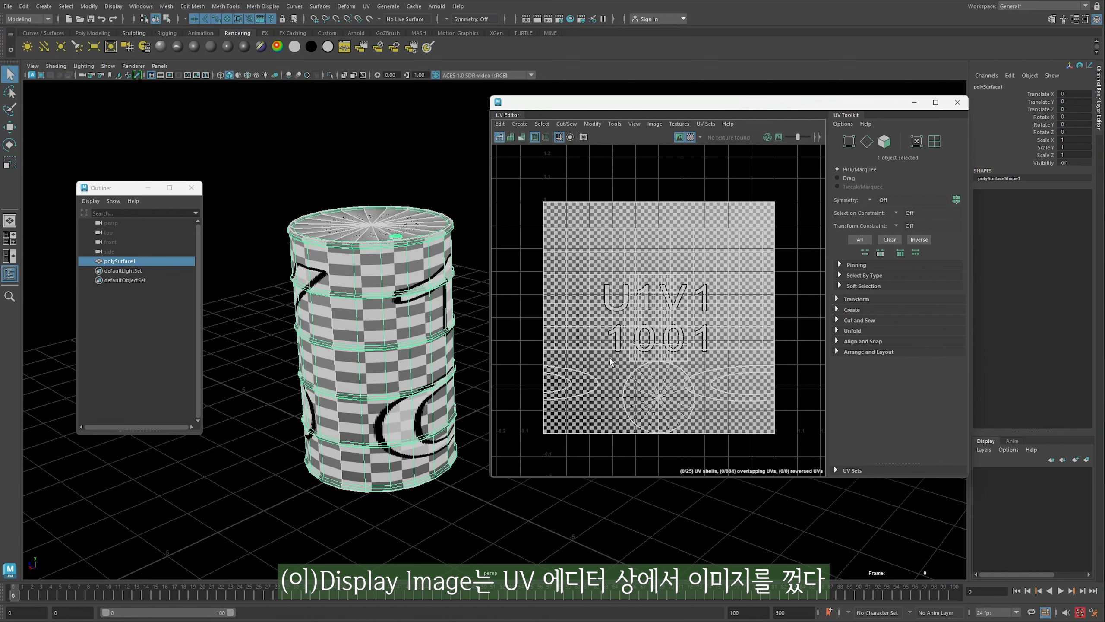
Toggle Display Image off and on to compare the UV layout with and without the background image
left_click(680, 139)
left_click(680, 140)
left_click(680, 139)
left_click(680, 139)
left_click(680, 139)
left_click(680, 139)
left_click(679, 140)
left_click(680, 139)
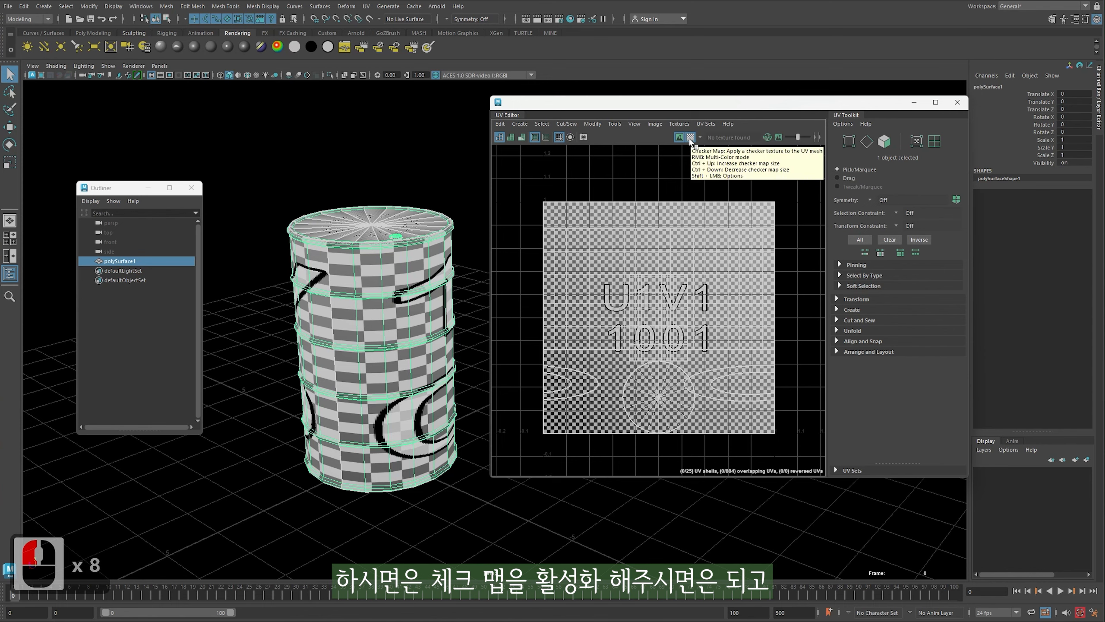
Toggle the Checker Map and then Display Image off and on again to compare their effects
left_click(690, 140)
left_click(690, 140)
left_click(690, 140)
left_click(690, 140)
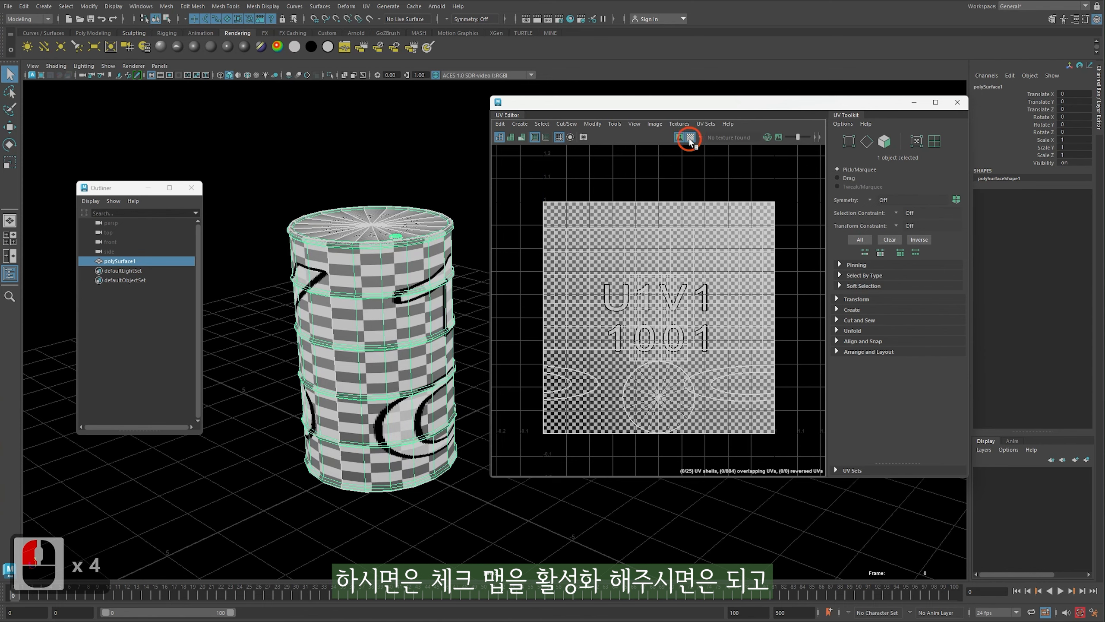
left_click(690, 140)
left_click(689, 140)
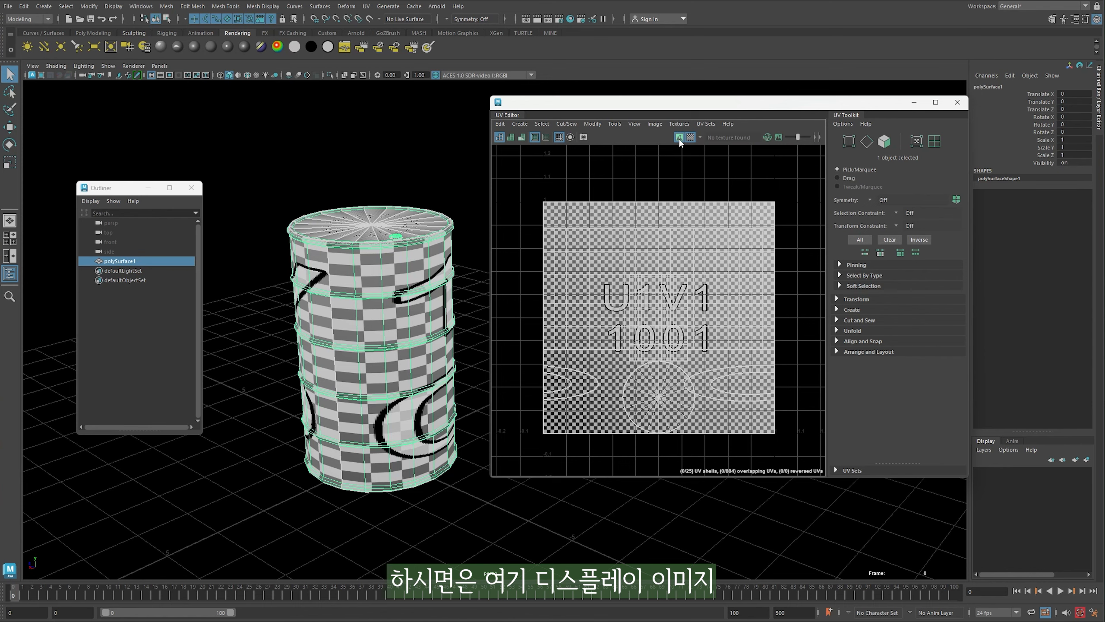
left_click(679, 138)
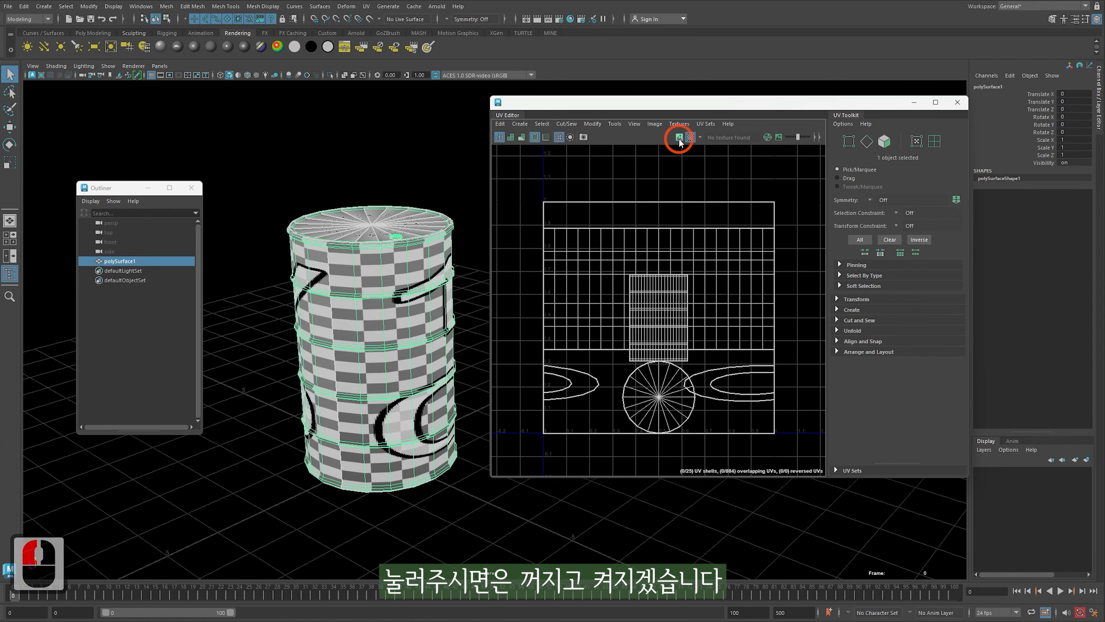
left_click(679, 138)
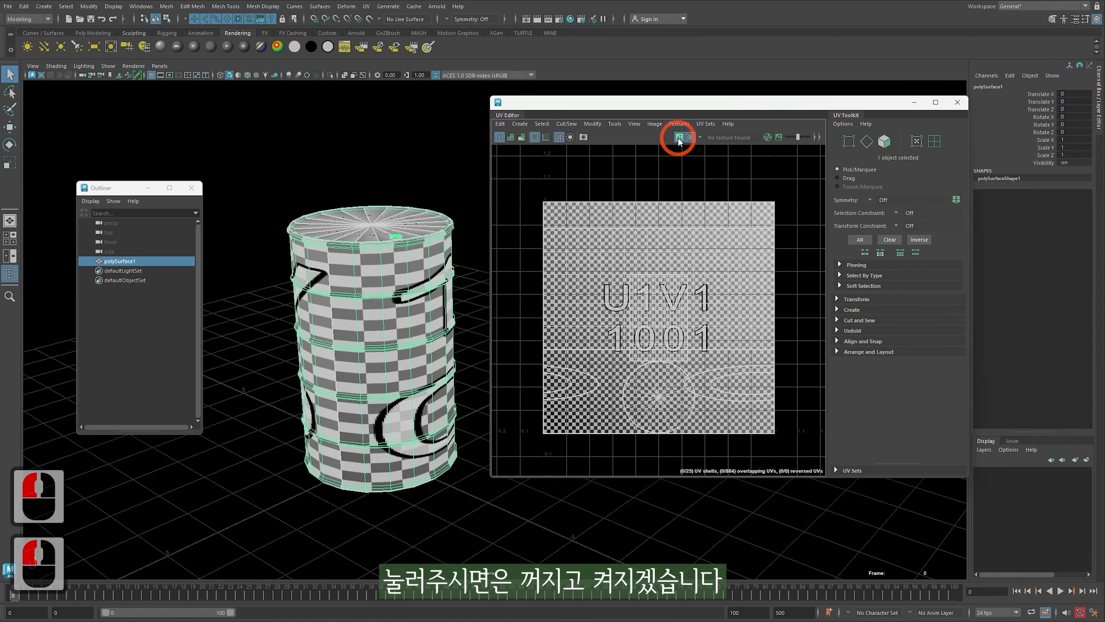
Turn off the Checker Map and move the Outliner window further away from the barrel
left_click(765, 150)
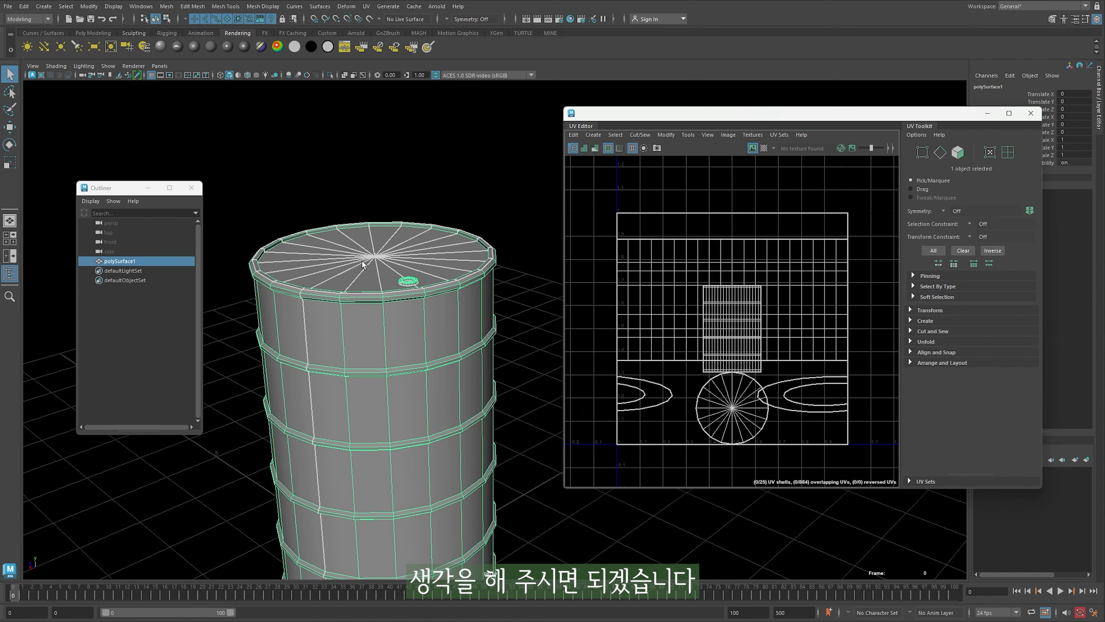
left_click_drag(126, 188, 116, 197)
left_click_drag(422, 219, 400, 233, "alt")
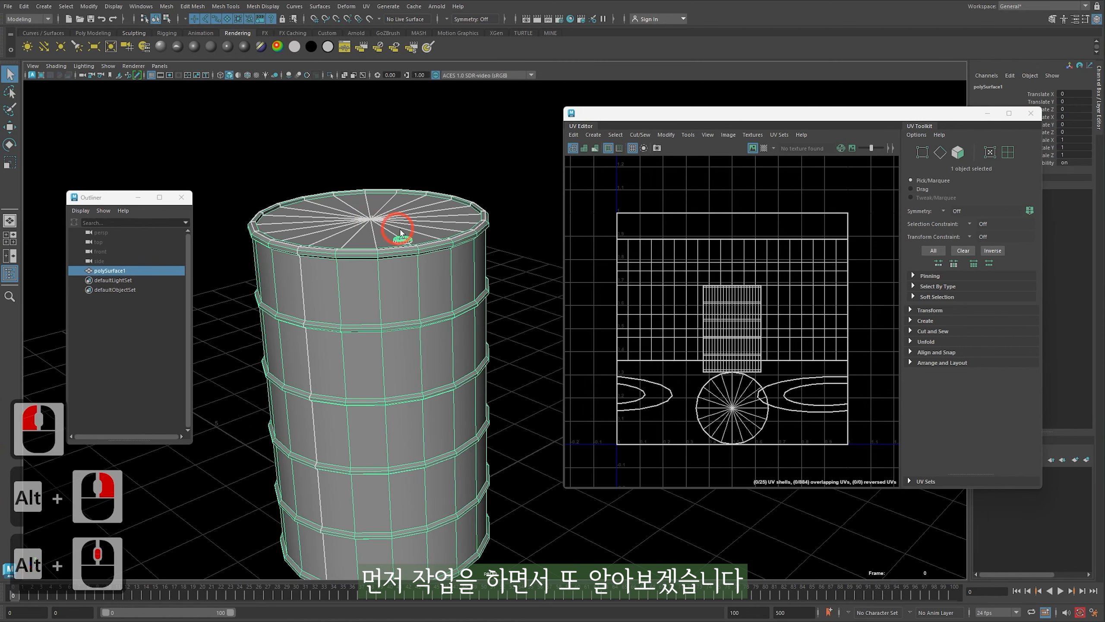
Switch the barrel to edge mode and select all of its edges
right_click(438, 172)
right_click_drag(438, 169, 464, 143)
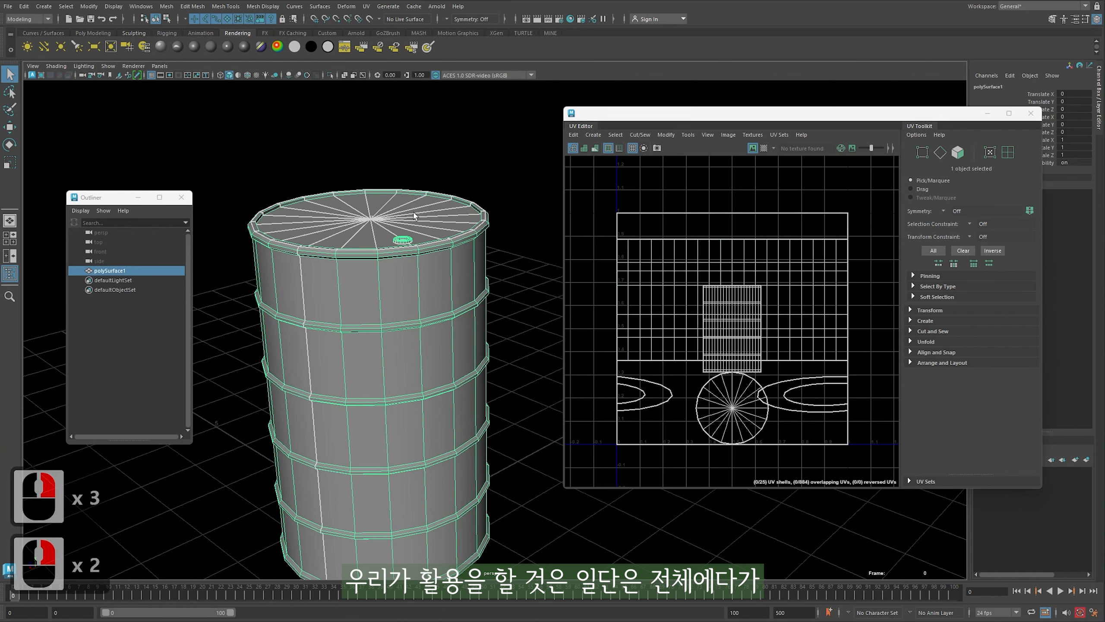
right_click_drag(414, 215, 383, 212)
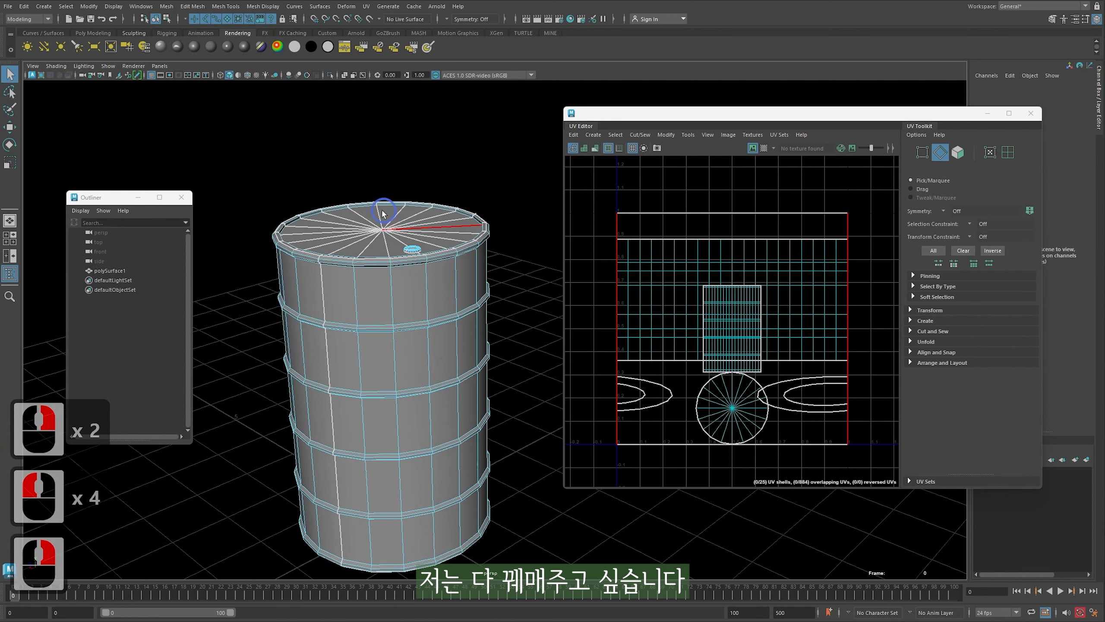
middle_click_drag(382, 212, 371, 190, "alt")
left_click_drag(222, 126, 221, 125)
left_click_drag(293, 216, 510, 553)
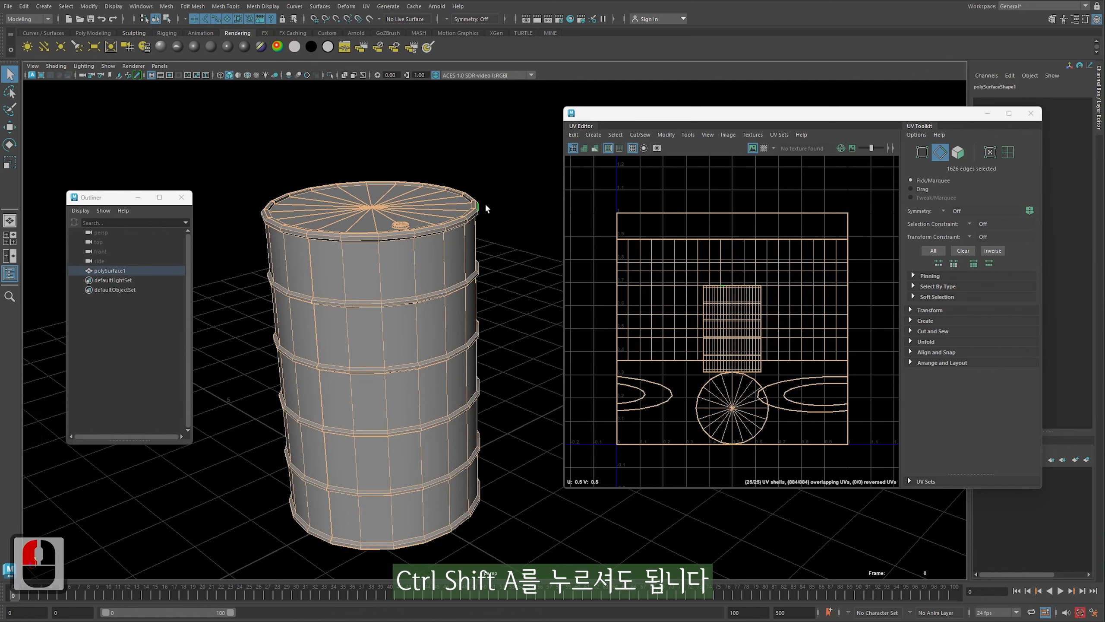
left_click(485, 186)
key("ctrl+shift+a")
right_click_drag(449, 165, 440, 124)
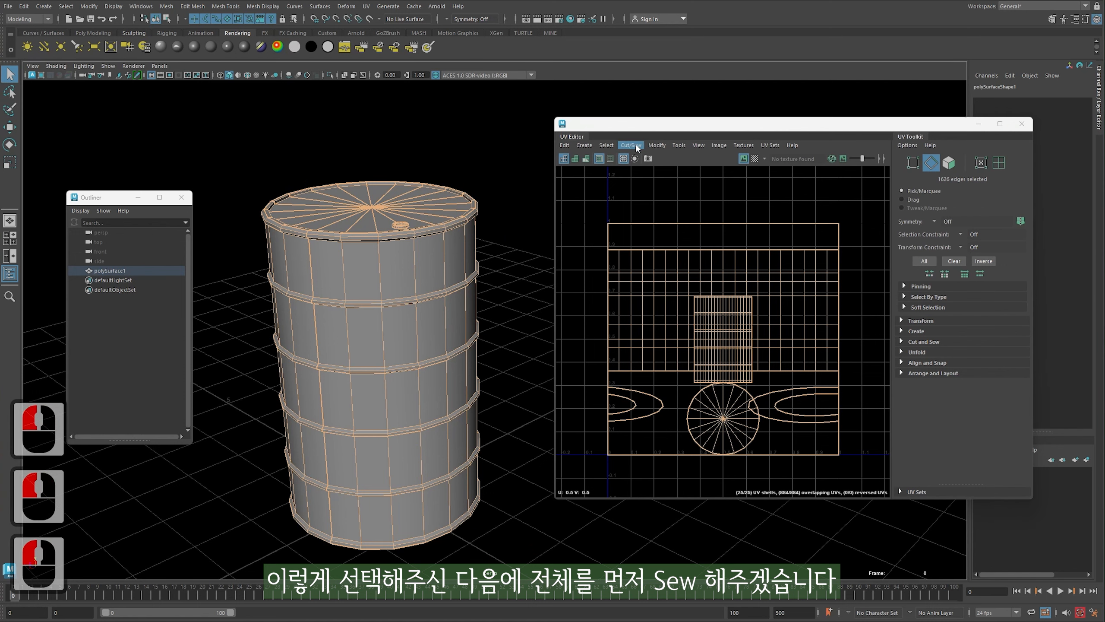
Sew all the selected barrel edges together in the UV layout
left_click(631, 146)
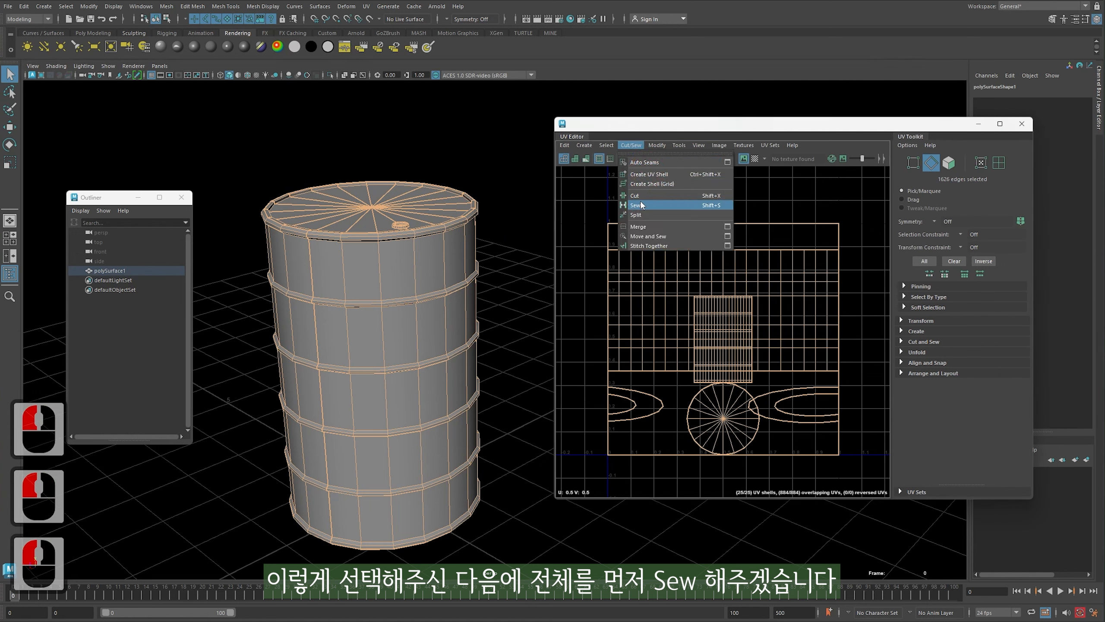
left_click(632, 127)
left_click(629, 145)
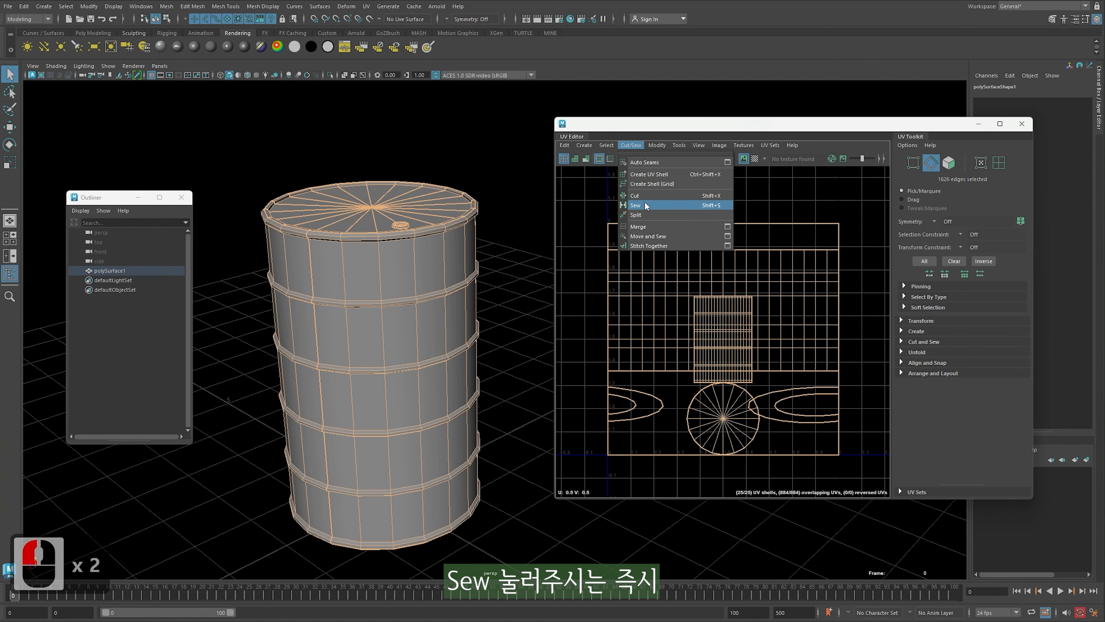
left_click(646, 205)
Examine the barrel in Object Mode and in edge mode for remaining white UV cut lines
right_click_drag(398, 209, 434, 197)
left_click(434, 197)
left_click(456, 188)
left_click(443, 206)
right_click(442, 207)
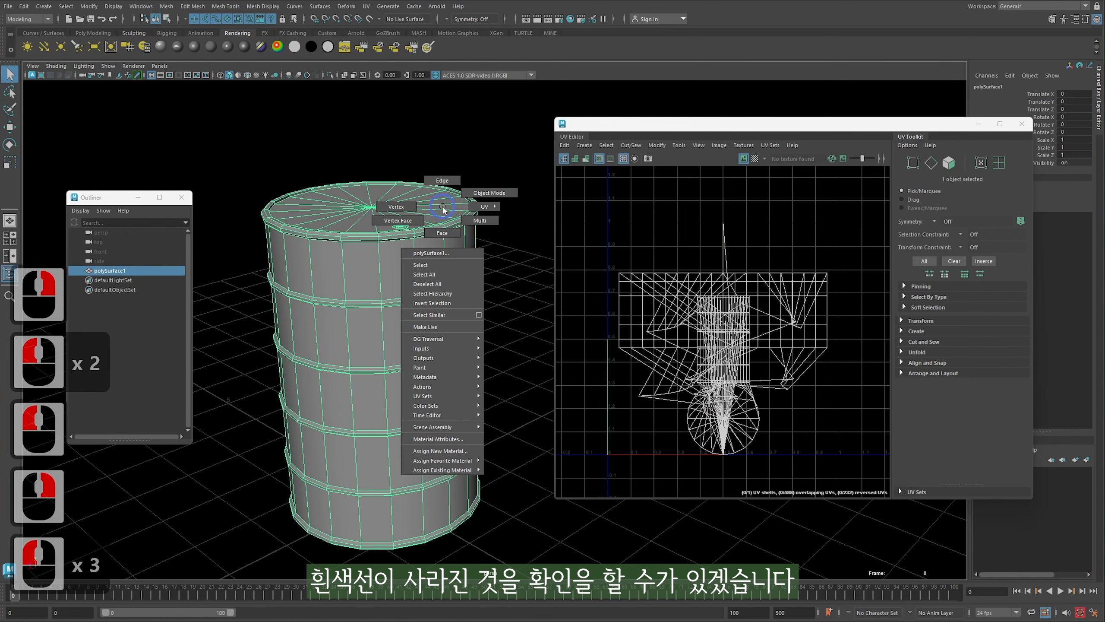
left_click(442, 179)
left_click(426, 167)
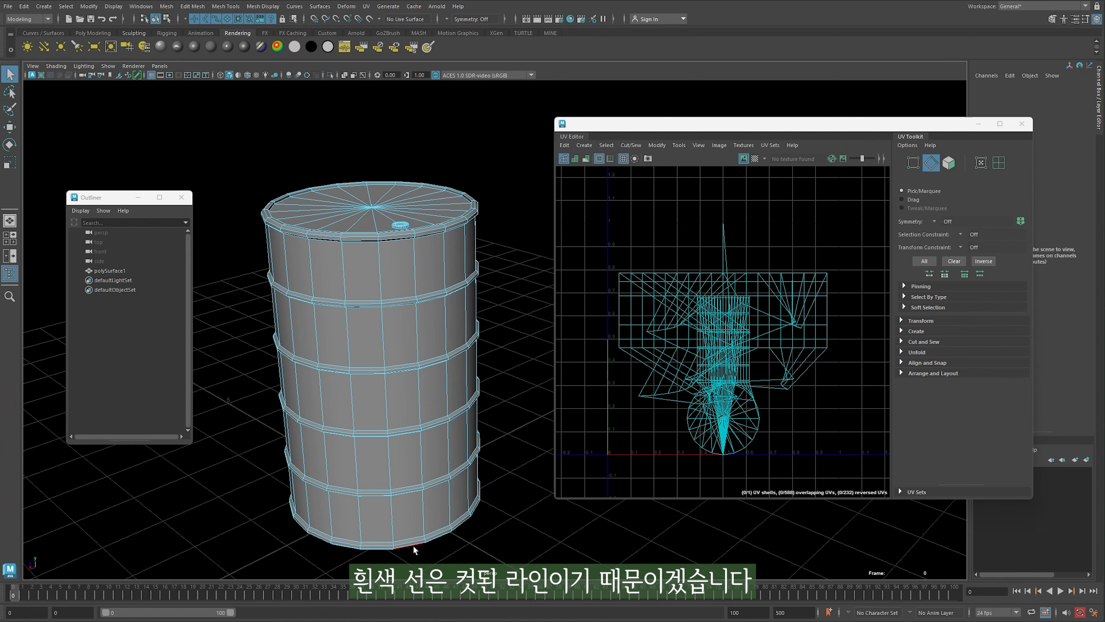
left_click(434, 231)
left_click_drag(433, 230, 511, 247, "alt")
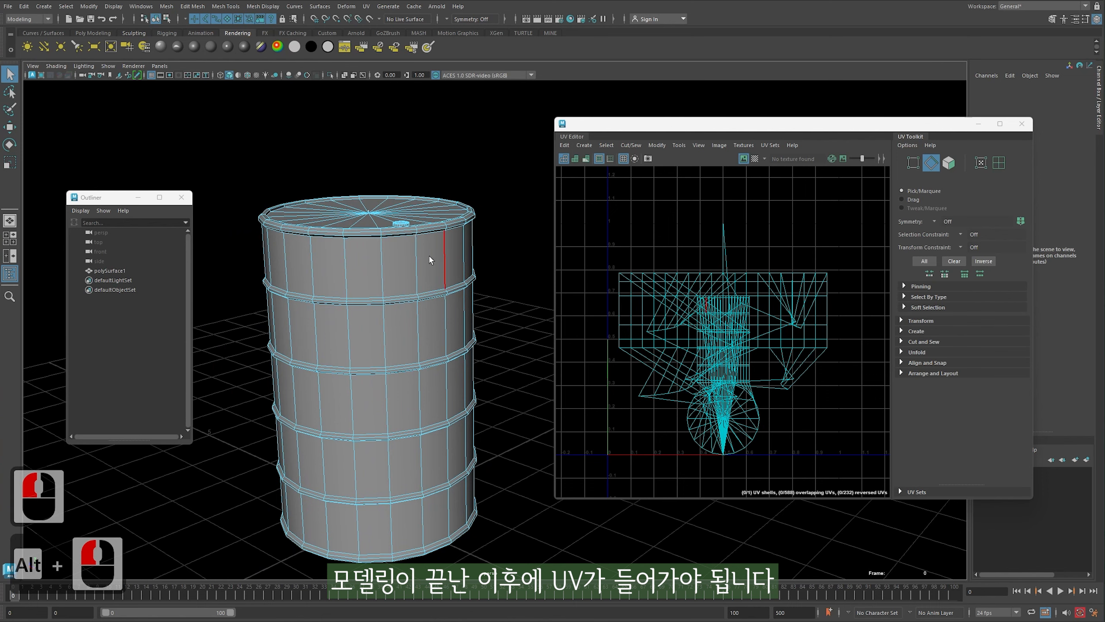
Switch to face mode and select the thin column of stray faces at the centre of the barrel's lid
middle_click_drag(391, 222, 437, 317, "alt")
right_click_drag(465, 322, 766, 326, "alt")
middle_click_drag(391, 271, 501, 321, "alt")
right_click_drag(501, 321, 579, 324, "alt")
middle_click_drag(286, 311, 409, 337, "alt")
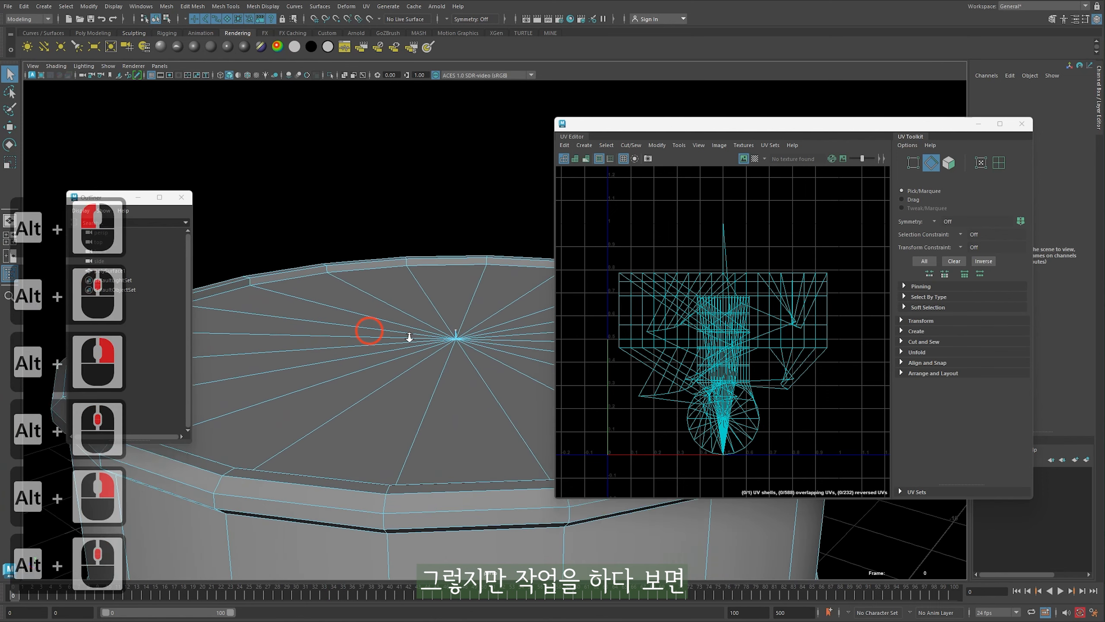
right_click_drag(410, 338, 435, 339, "alt")
middle_click_drag(403, 326, 419, 338, "alt")
right_click_drag(394, 340, 479, 330, "alt")
middle_click_drag(459, 291, 444, 294, "alt")
key("q")
right_click_drag(444, 294, 422, 325, "alt")
left_click_drag(421, 331, 401, 310)
left_click(425, 248, "ctrl")
key("4")
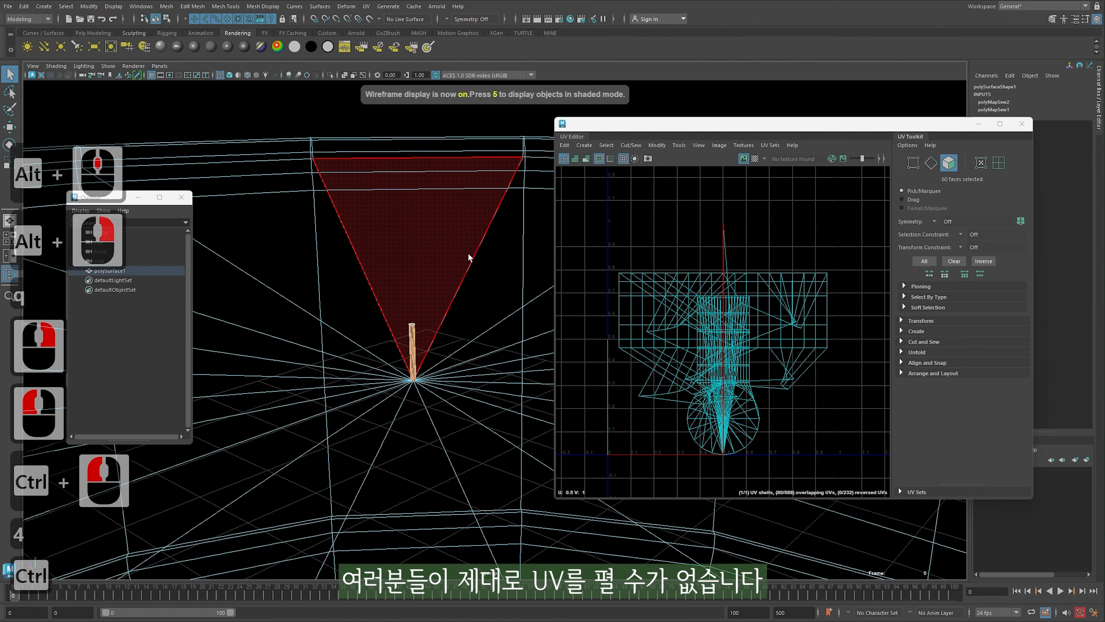
Reselect only the thin column's faces at the lid's centre, excluding the surrounding faces, and delete them in wireframe display
right_click_drag(468, 257, 257, 271, "alt")
key("5")
middle_click_drag(481, 307, 444, 286, "alt")
mouse_move(444, 286)
right_mouse_down("alt")
mouse_move(624, 313)
mouse_move(1004, 319)
right_mouse_up("alt")
middle_click_drag(370, 277, 457, 301, "alt")
right_click_drag(244, 305, 452, 316, "alt")
left_click_drag(442, 314, 357, 258)
key("4")
left_click_drag(500, 289, 238, 136, "ctrl")
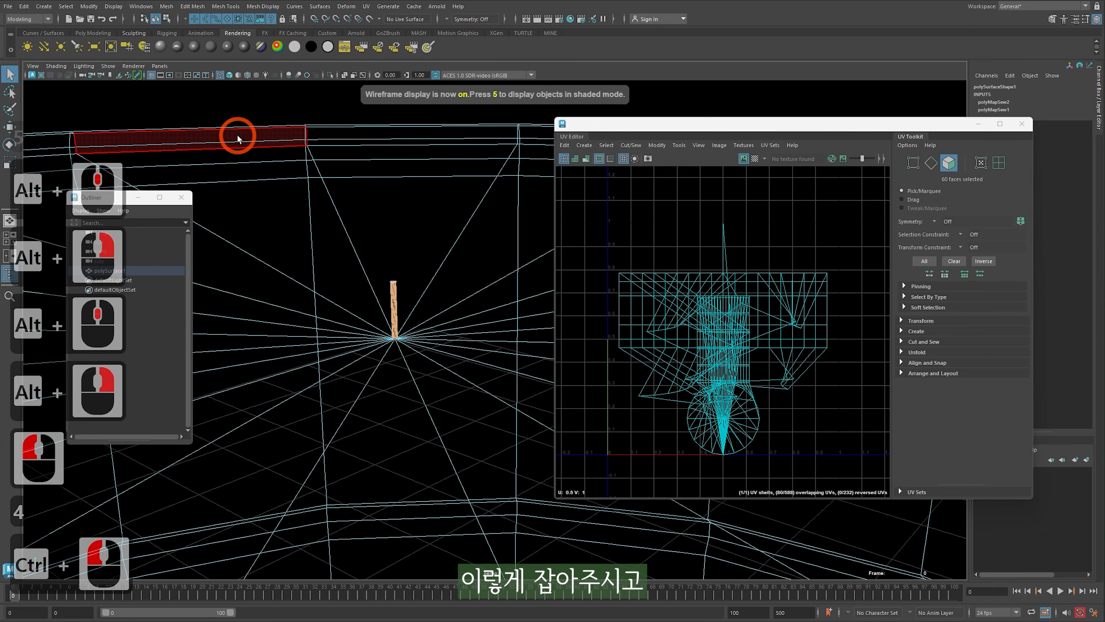
key("Delete")
key("5")
Examine the centre of the barrel's lid up close and from above where the stray faces were deleted
mouse_move(299, 111)
left_mouse_down("alt")
mouse_move(347, 276)
mouse_move(388, 303)
mouse_move(383, 271)
mouse_move(387, 375)
mouse_move(385, 261)
left_mouse_up("alt")
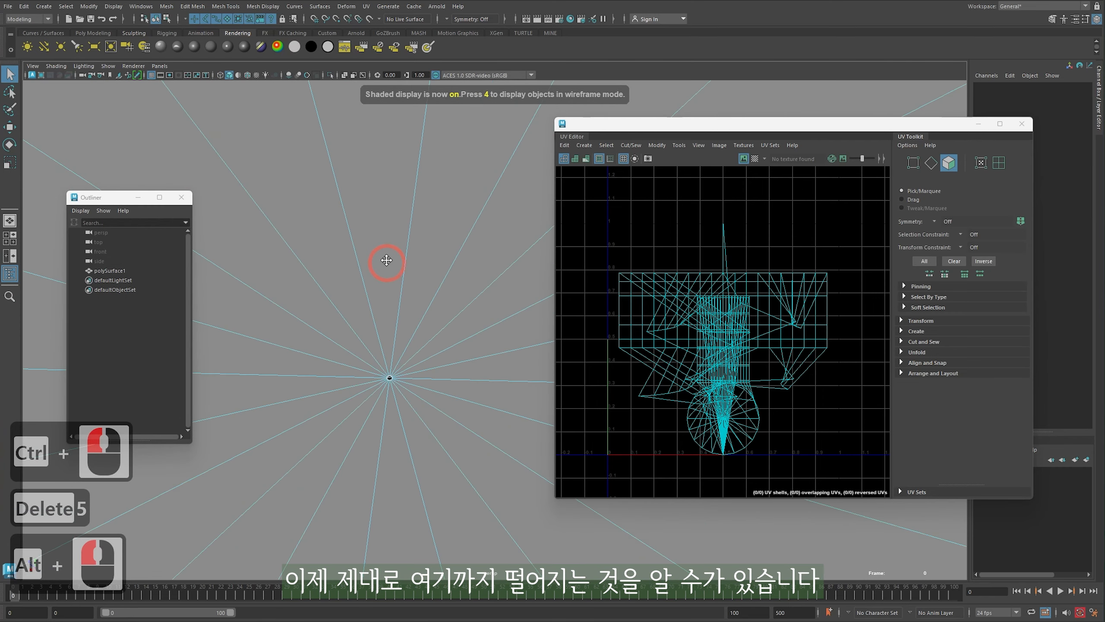
middle_click_drag(385, 262, 377, 349, "alt")
right_click_drag(390, 351, 406, 358, "alt")
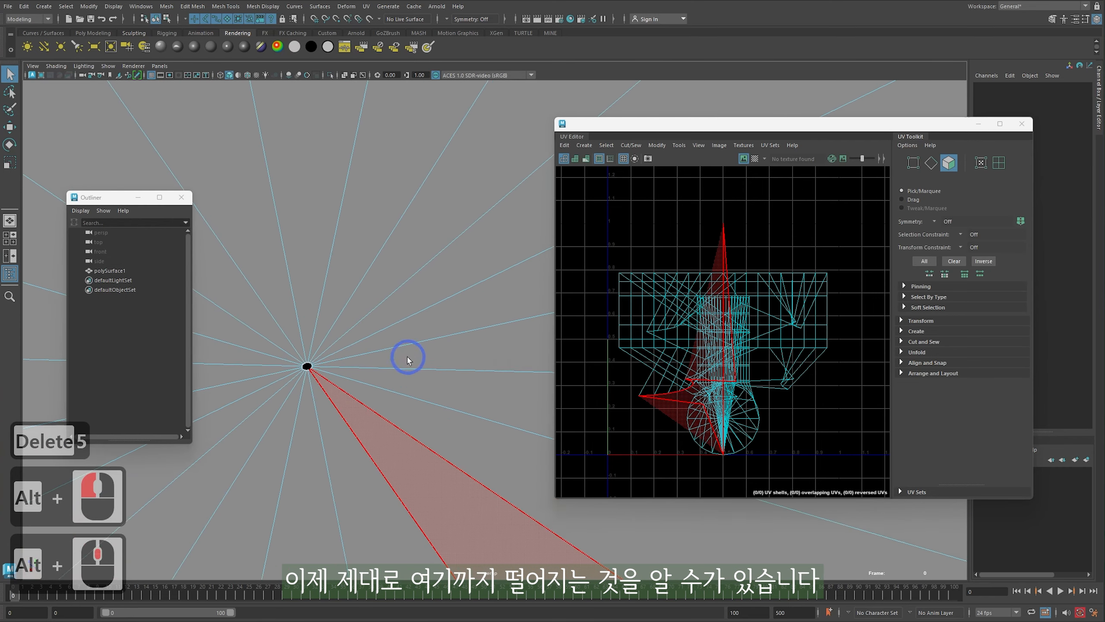
middle_click_drag(407, 358, 411, 350, "alt")
right_click_drag(411, 351, 445, 345, "alt")
middle_click_drag(445, 346, 449, 323, "alt")
right_click_drag(448, 324, 407, 313, "alt")
right_click_drag(407, 313, 344, 310, "alt")
right_click_drag(470, 308, 413, 306, "alt")
middle_click_drag(496, 316, 444, 281, "alt")
right_click_drag(444, 281, 452, 281, "alt")
left_click_drag(454, 288, 455, 270, "alt")
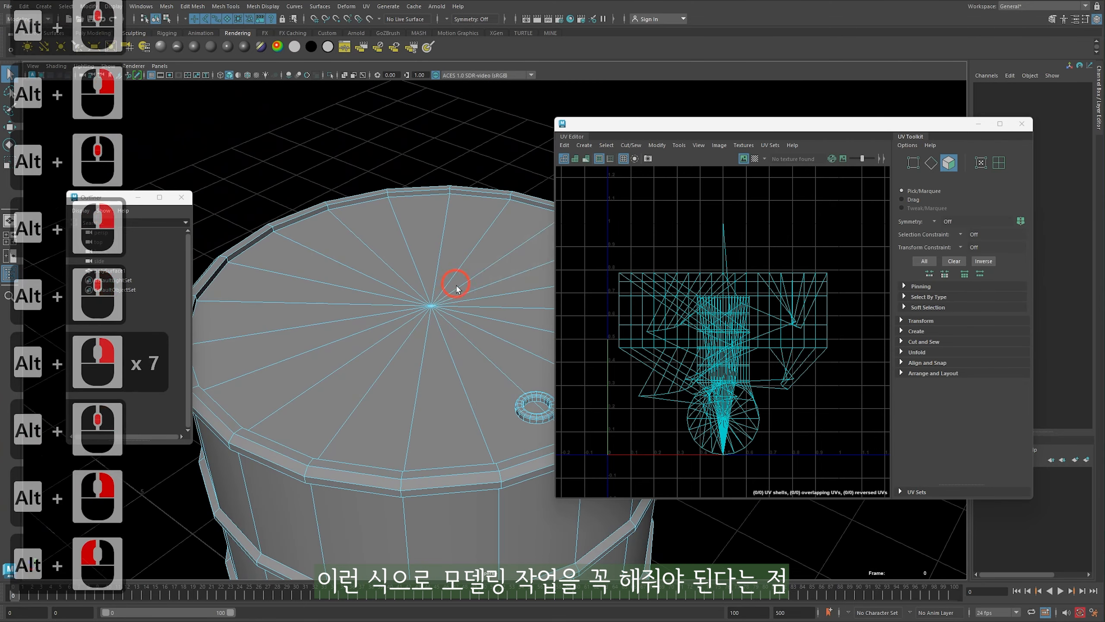
Move the UV Editor window aside and examine the rim around the barrel's lid up close
key("q")
left_click(647, 139)
left_click_drag(650, 129, 710, 125)
middle_click_drag(542, 322, 492, 263, "alt")
right_click_drag(492, 263, 491, 264, "alt")
left_click_drag(491, 270, 488, 240, "alt")
middle_click_drag(522, 265, 504, 261, "alt")
right_click_drag(503, 262, 512, 263, "alt")
left_click_drag(509, 263, 506, 281, "alt")
right_click_drag(413, 305, 432, 306, "alt")
middle_click_drag(432, 306, 501, 330, "alt")
right_click_drag(489, 310, 511, 311, "alt")
key("q")
Select the outer face loop on top of the lid's rim and delete it
middle_click_drag(505, 275, 437, 271, "alt")
right_click_drag(437, 271, 419, 269, "alt")
left_click_drag(425, 272, 394, 257, "alt")
middle_click_drag(420, 311, 431, 313, "alt")
right_click_drag(431, 314, 463, 322, "alt")
middle_click_drag(463, 322, 478, 345, "alt")
mouse_move(478, 345)
left_mouse_down("alt")
mouse_move(349, 341)
mouse_move(487, 348)
left_mouse_up("alt")
mouse_move(487, 348)
middle_mouse_down("alt")
mouse_move(509, 356)
mouse_move(494, 351)
middle_mouse_up("alt")
right_click_drag(494, 350, 501, 348, "alt")
left_click_drag(501, 348, 508, 338, "alt")
left_click(509, 338)
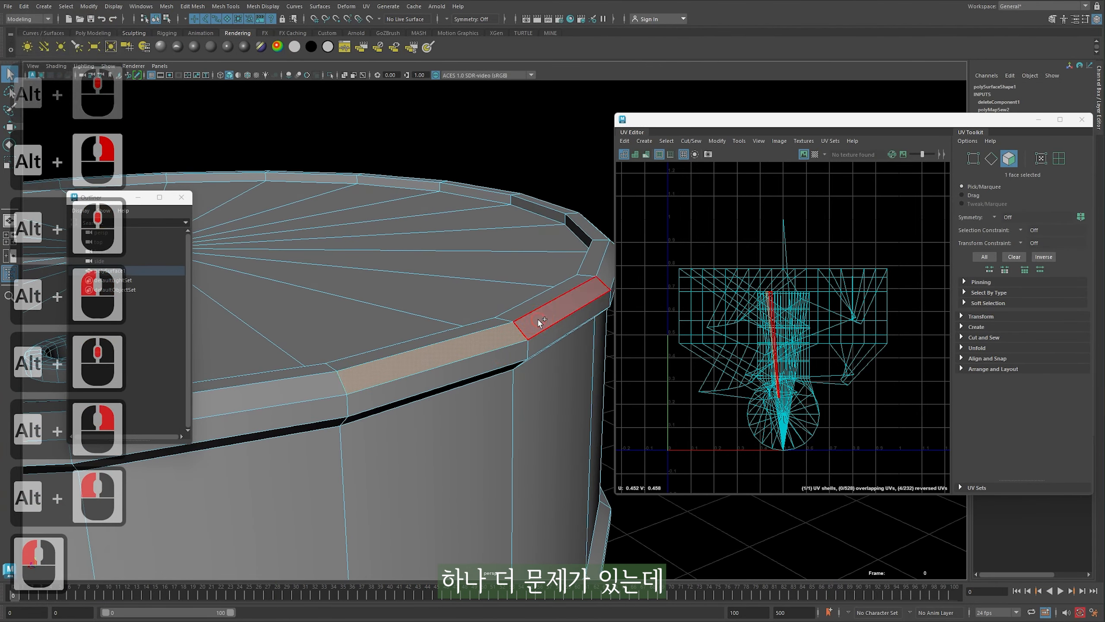
double_click(540, 321, "shift")
key("Delete")
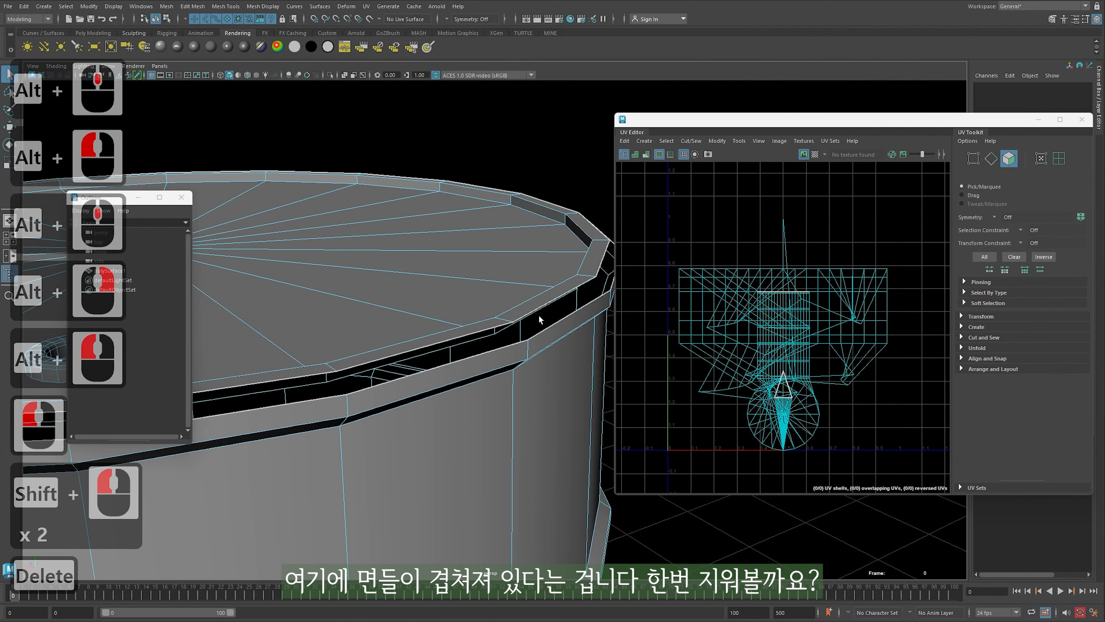
Select the inner face loop on top of the lid's rim, beside the gap, and delete it
right_click_drag(500, 322, 533, 317, "alt")
left_click_drag(534, 318, 551, 351, "alt")
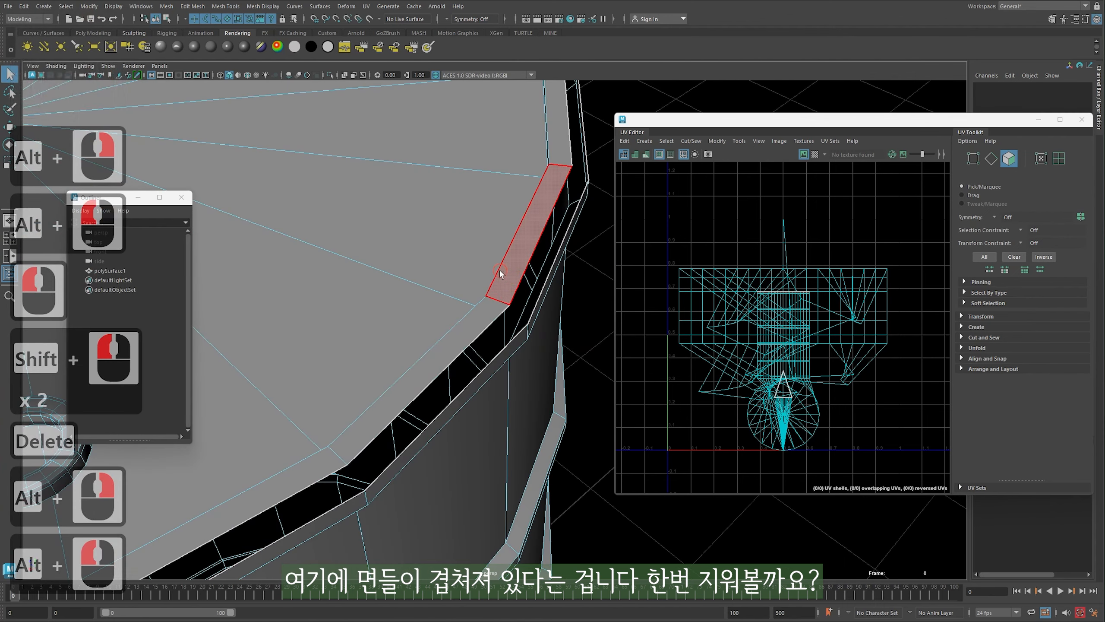
left_click(503, 271)
double_click(478, 313, "shift")
key("Delete")
Examine the geometry inside the opened rim gap from the side for overlapping leftover faces
left_click_drag(505, 328, 476, 331, "alt")
middle_click_drag(483, 312, 456, 338, "alt")
right_click_drag(456, 339, 483, 336, "alt")
mouse_move(483, 336)
left_mouse_down("alt")
mouse_move(488, 299)
mouse_move(469, 351)
left_mouse_up("alt")
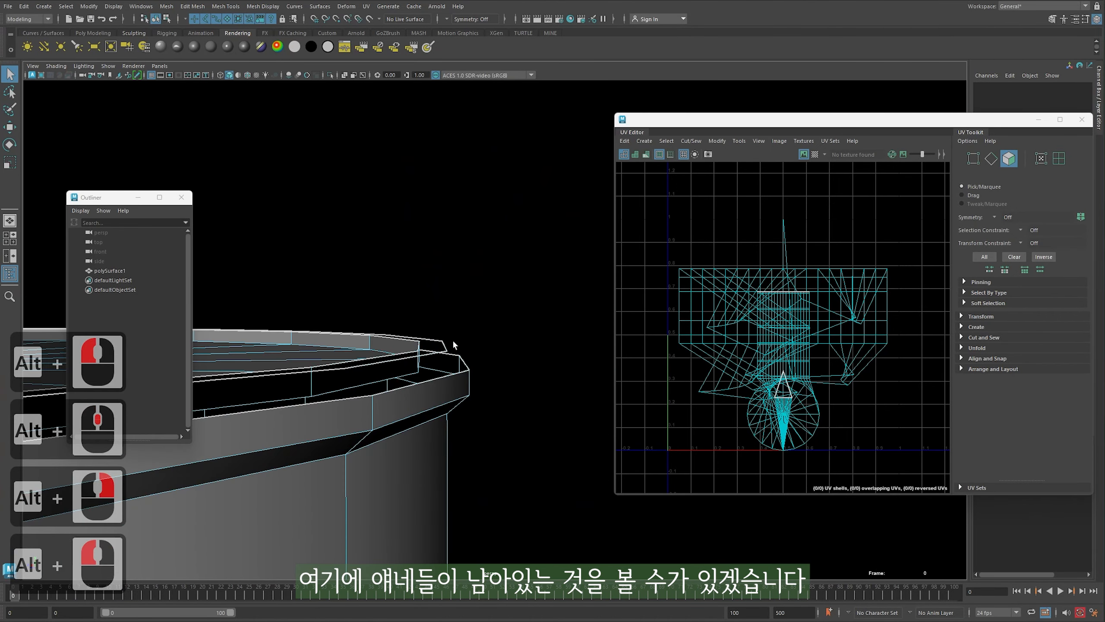
key("ctrl+2")
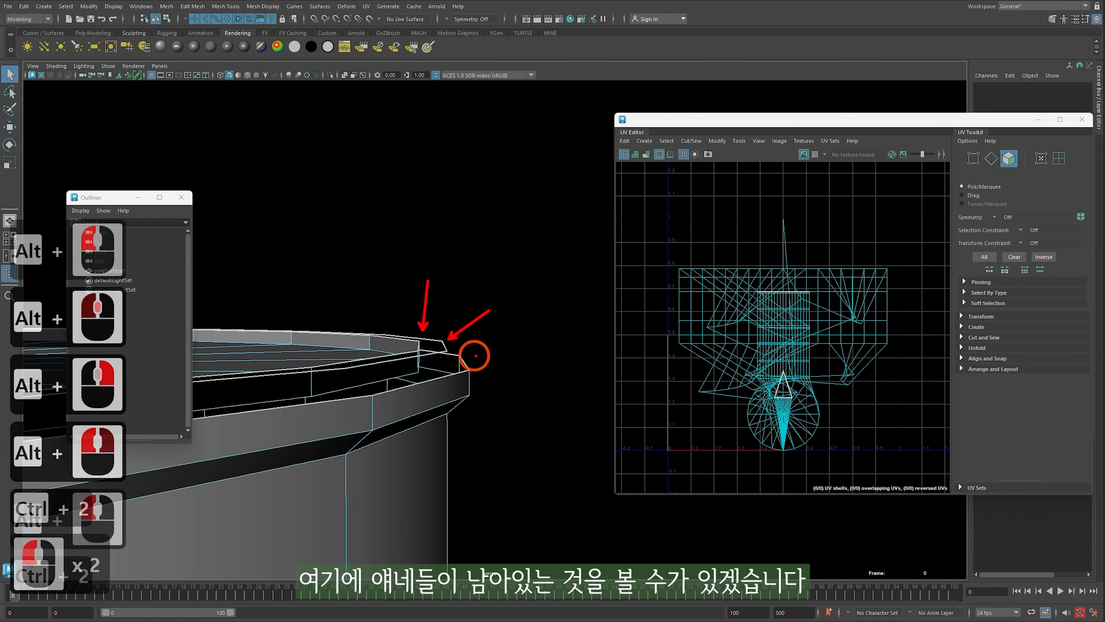
left_click_drag(450, 359, 474, 400)
key("Escape")
mouse_move(491, 348)
right_mouse_down("alt")
mouse_move(777, 365)
mouse_move(642, 373)
right_mouse_up("alt")
middle_click_drag(432, 349, 442, 323, "alt")
key("ctrl+2")
key("shift+2")
left_click_drag(438, 319, 484, 284)
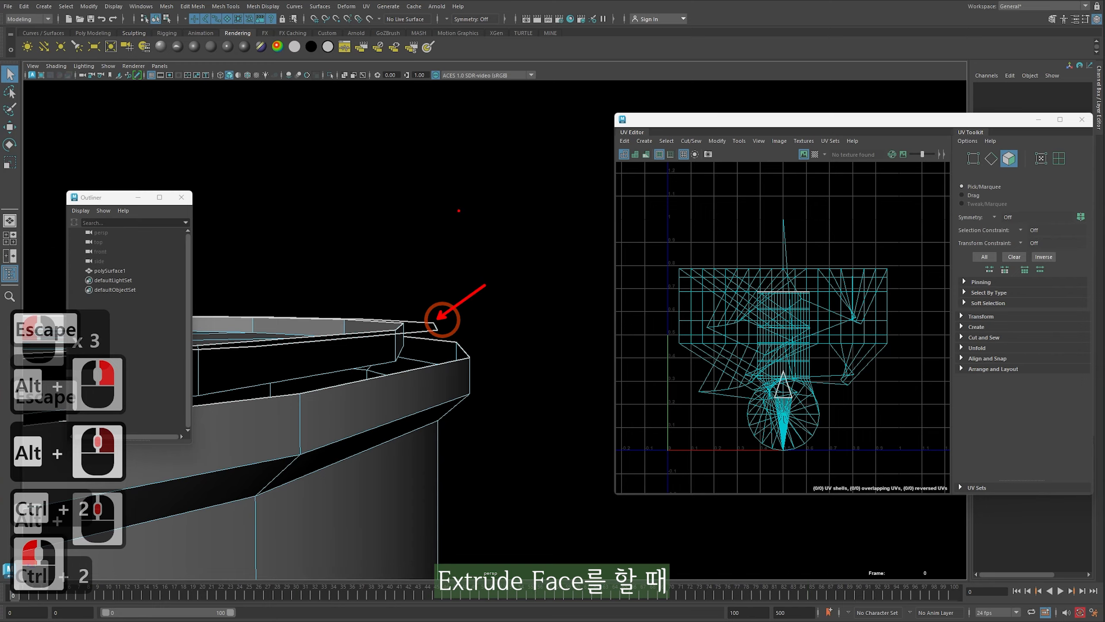
key("Escape")
Examine the opened rim gap around the lid from above and again from a low side angle
right_click_drag(468, 264, 370, 257, "alt")
mouse_move(370, 257)
middle_mouse_down("alt")
mouse_move(389, 250)
mouse_move(391, 235)
middle_mouse_up("alt")
mouse_move(391, 236)
left_mouse_down("alt")
mouse_move(389, 277)
mouse_move(250, 277)
mouse_move(427, 269)
left_mouse_up("alt")
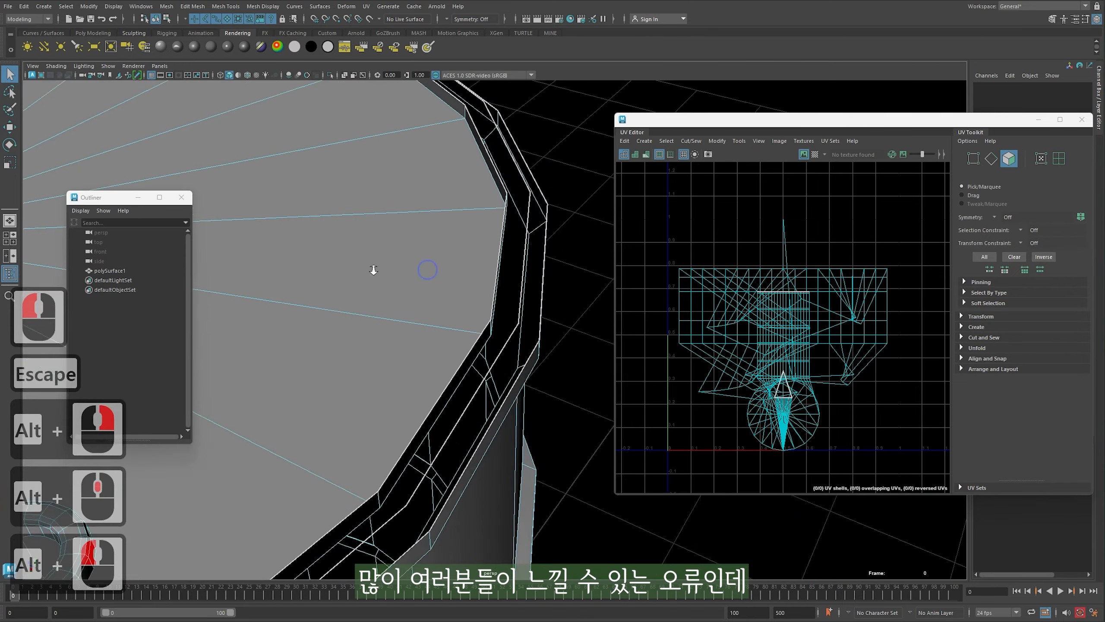
right_click_drag(373, 269, 352, 261, "alt")
right_click_drag(370, 257, 356, 251, "alt")
middle_click_drag(366, 244, 399, 235, "alt")
right_click_drag(409, 235, 394, 240, "alt")
left_click_drag(393, 240, 435, 220, "alt")
middle_click_drag(568, 263, 548, 259, "alt")
right_click_drag(548, 259, 528, 264, "alt")
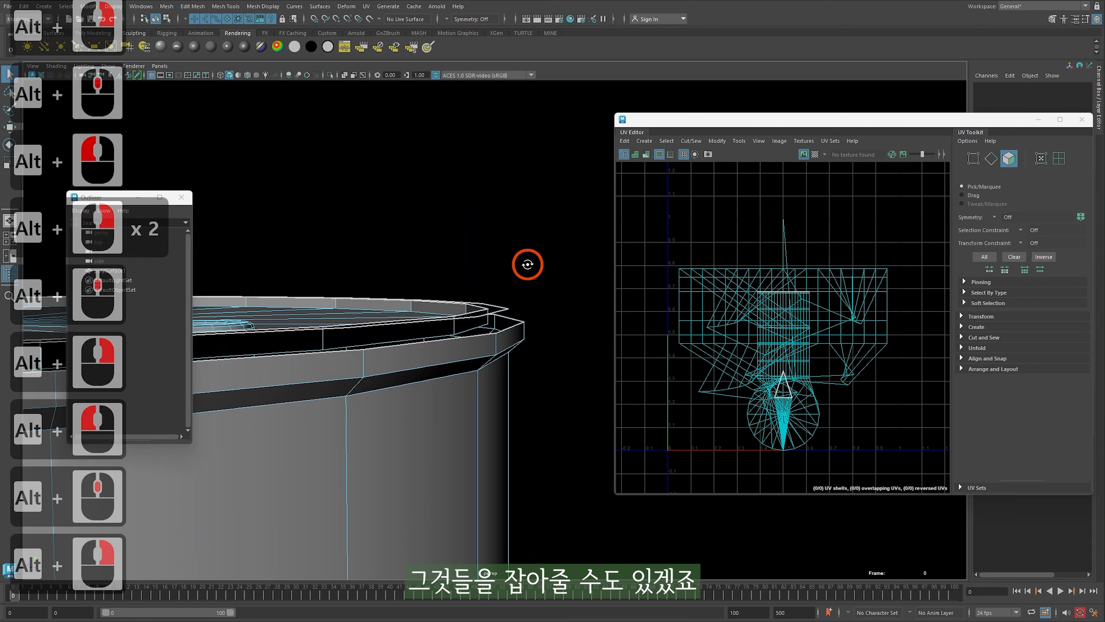
left_click_drag(528, 265, 538, 271, "alt")
Undo the deletions of the two face loops on the lid's rim
key("z")
key("z")
key("z")
key("z")
key("z")
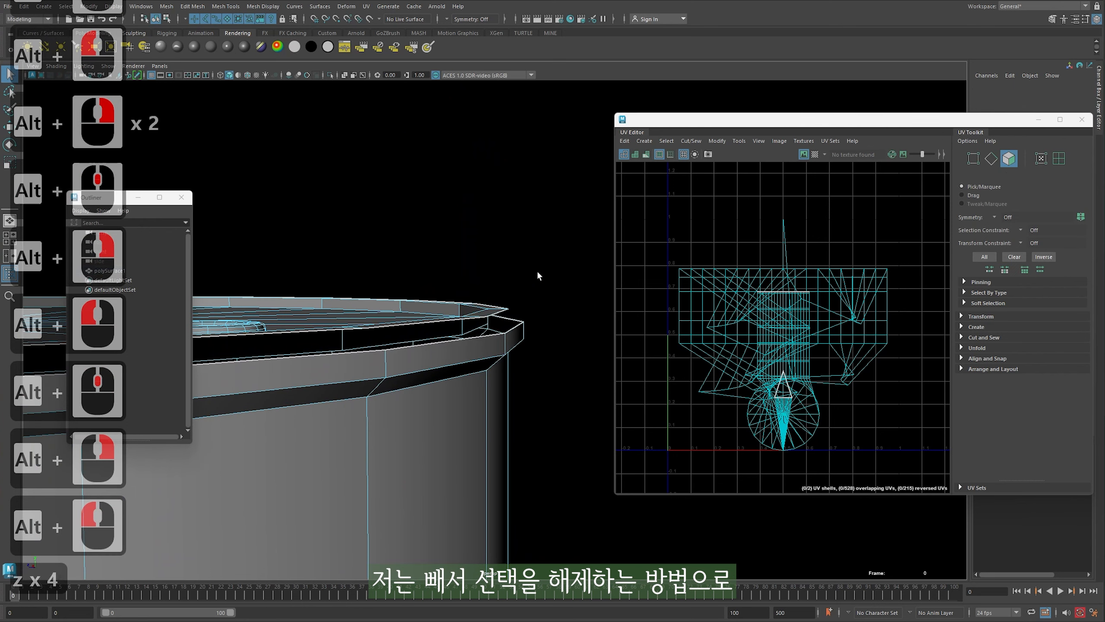
right_click_drag(531, 291, 482, 289, "alt")
middle_click_drag(510, 258, 513, 261, "alt")
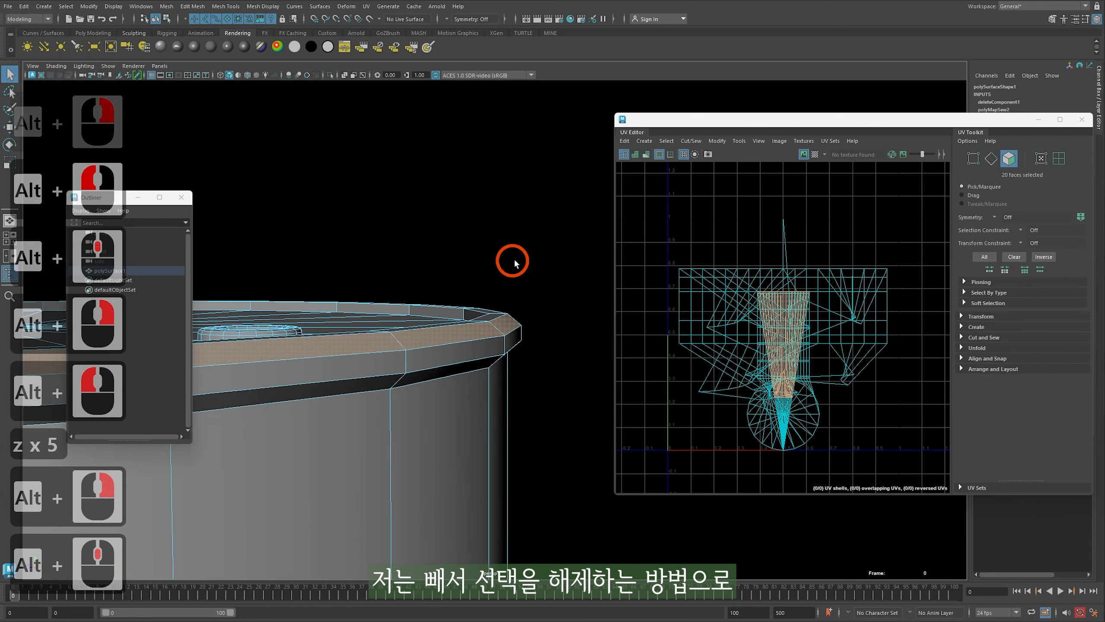
key("ctrl+2")
left_click_drag(510, 317, 575, 265, "ctrl+shift")
key("Escape")
Show the barrel's upper rim in a maximized front view with wireframe display
key("space")
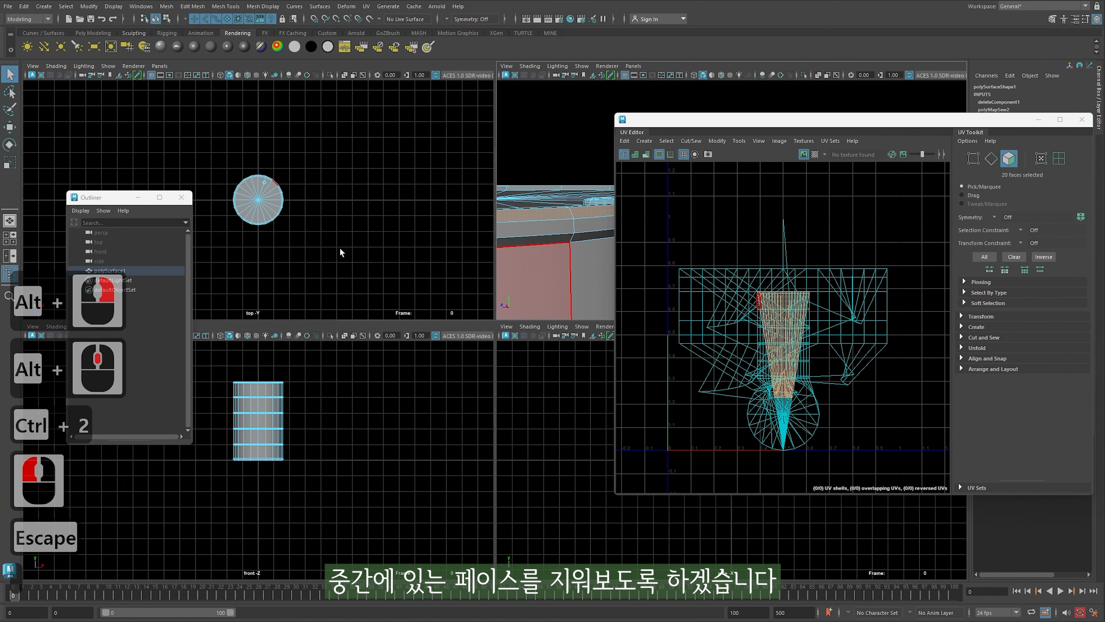
key("space")
middle_click_drag(360, 304, 319, 459, "alt")
right_click_drag(319, 459, 639, 442, "alt")
middle_click_drag(374, 386, 346, 404, "alt")
right_click_drag(346, 404, 647, 404, "alt")
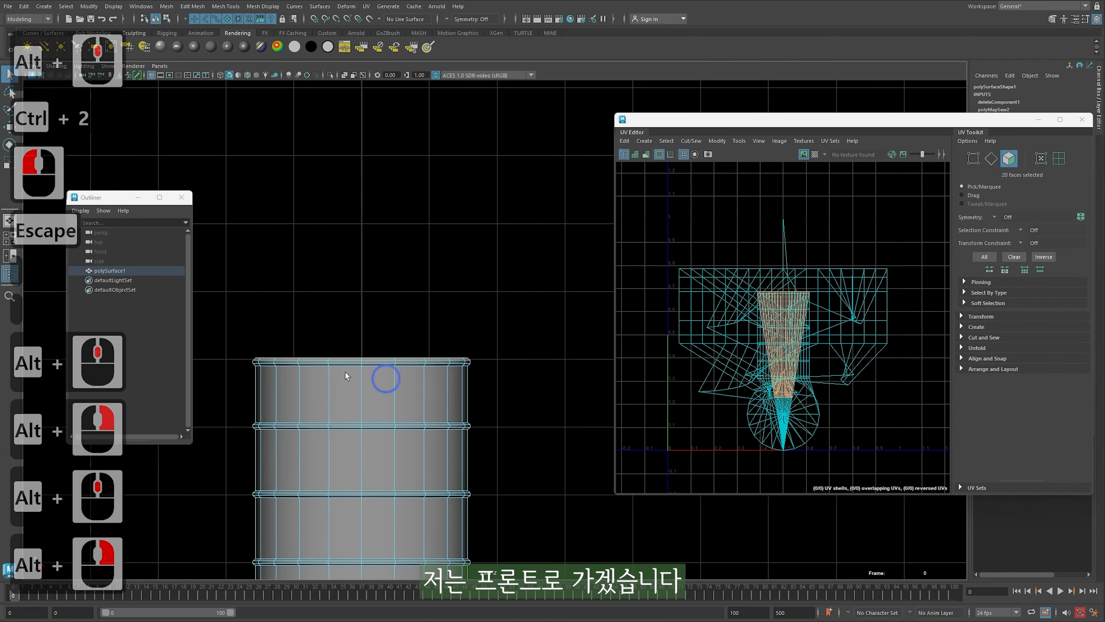
middle_click_drag(383, 409, 436, 404, "alt")
right_click_drag(437, 403, 609, 414, "alt")
middle_click_drag(287, 416, 398, 392, "alt")
right_click_drag(398, 392, 553, 390, "alt")
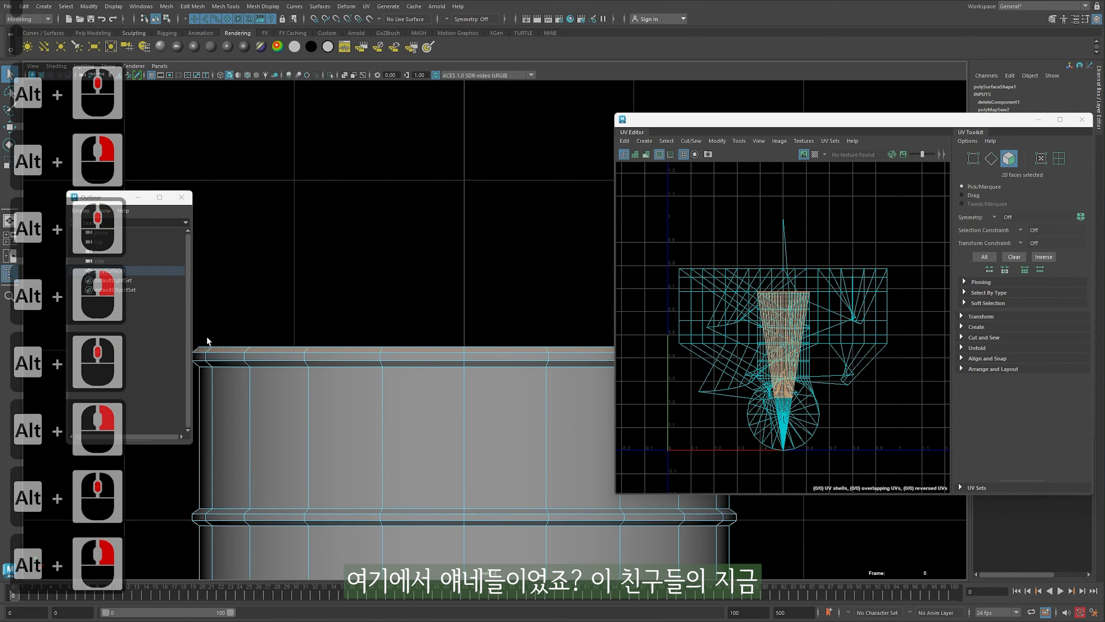
key("4")
middle_click_drag(231, 330, 264, 320, "alt")
Close the UV Editor and box-select all faces along the top of the barrel in the front view
left_click_drag(713, 121, 884, 150)
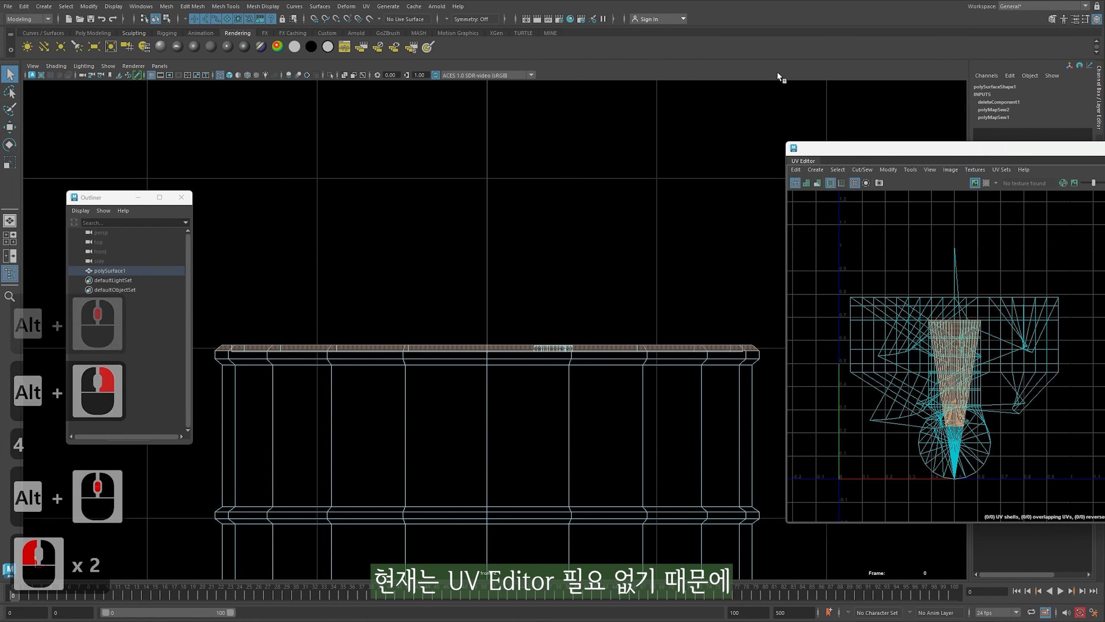
double_click(795, 148)
middle_click_drag(453, 303, 522, 274, "alt")
right_click_drag(521, 274, 584, 278, "alt")
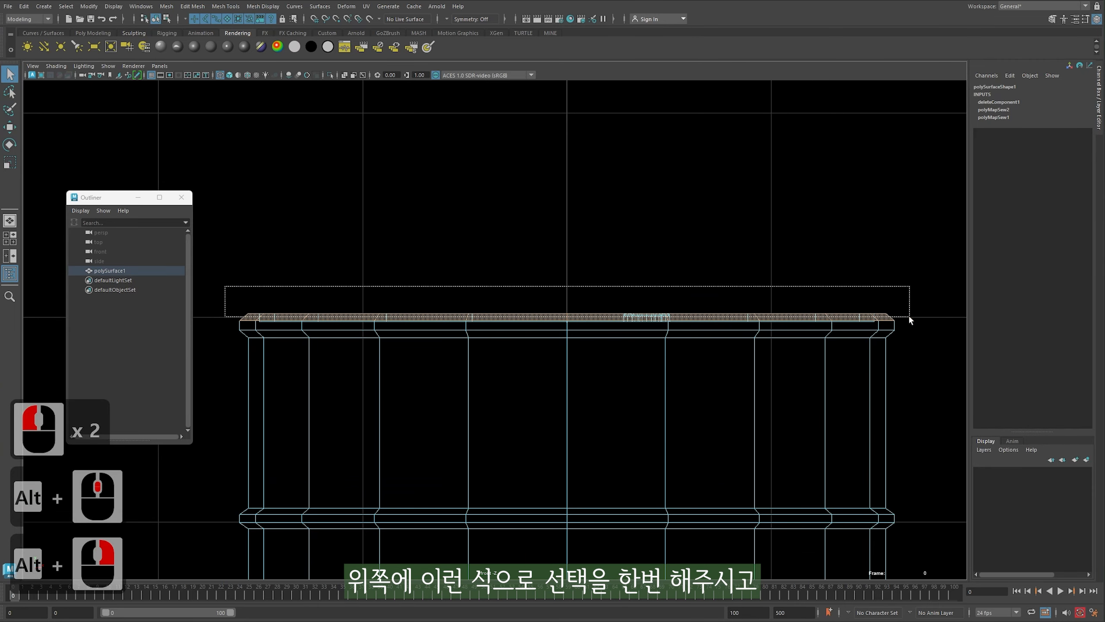
left_click_drag(909, 317, 909, 317)
Return to the maximized perspective view and remove the small ring on the lid from the face selection
key("space")
left_click(772, 328)
key("space")
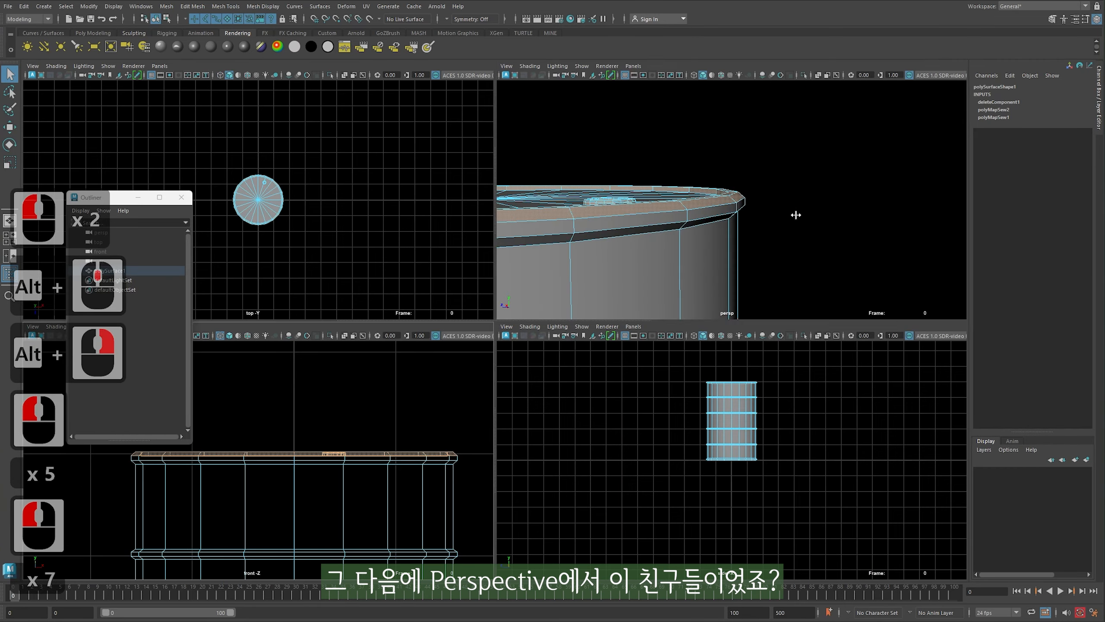
key("space")
mouse_move(629, 266)
left_mouse_down("alt")
mouse_move(634, 279)
mouse_move(619, 282)
left_mouse_up("alt")
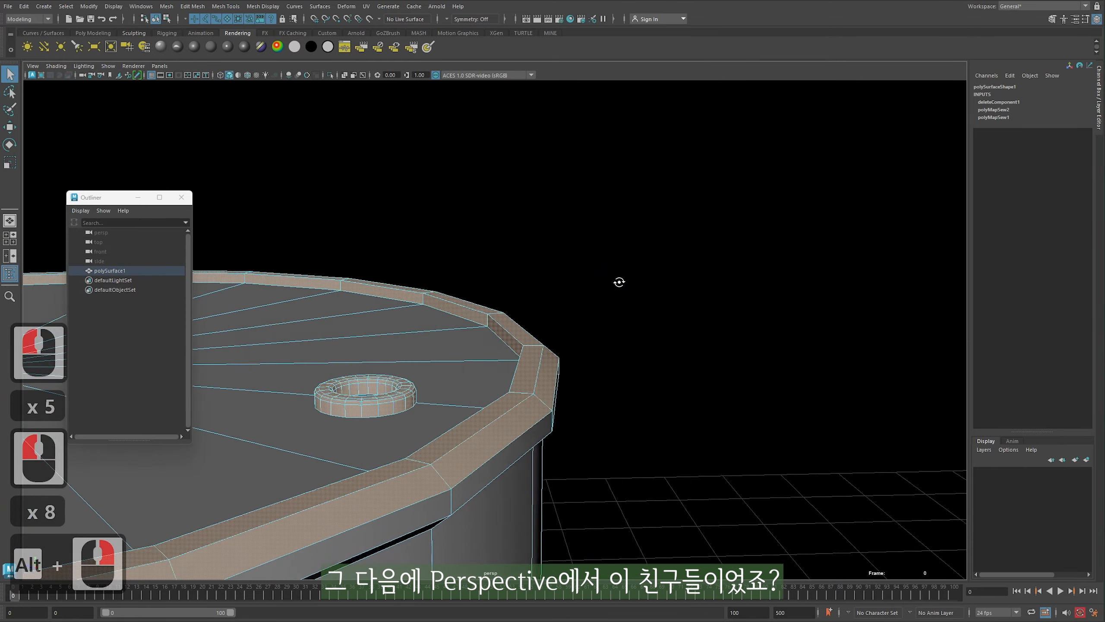
middle_click_drag(424, 379, 462, 367, "alt")
left_click_drag(323, 341, 322, 342, "ctrl")
Deselect the vertical face loop on the inner side of the lid's rim
left_click_drag(514, 361, 484, 364, "alt")
right_click_drag(505, 372, 520, 376, "alt")
middle_click_drag(520, 375, 522, 390, "alt")
left_click_drag(516, 373, 538, 372, "alt")
left_click(543, 348, "ctrl")
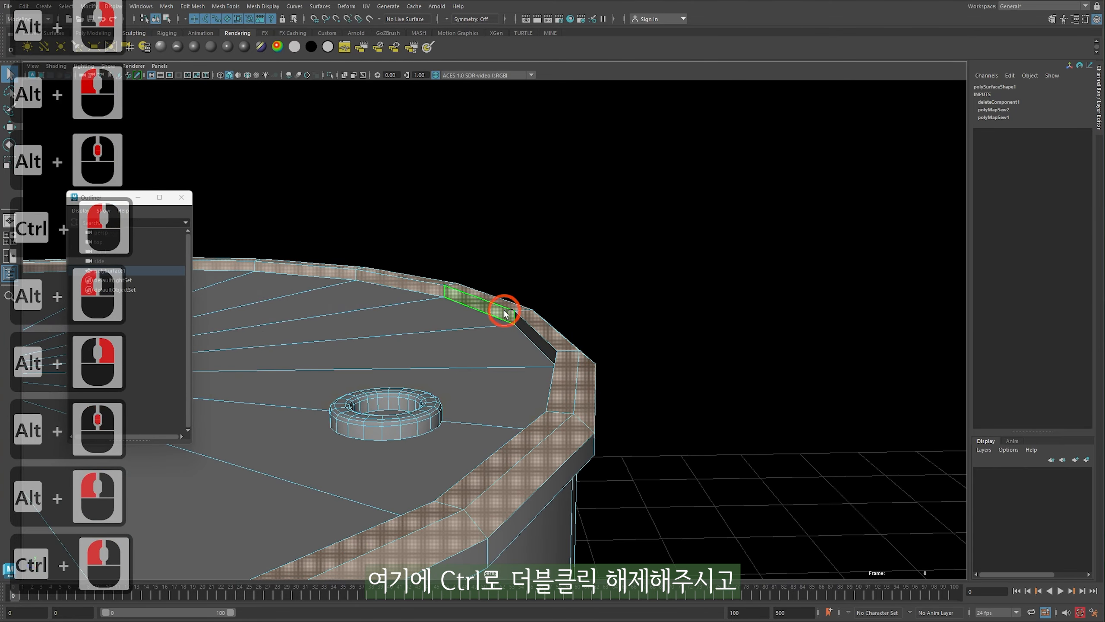
double_click(505, 313, "ctrl")
Deselect the inner face loop on top of the lid's rim, leaving the outer loop selected
right_click_drag(573, 332, 541, 338, "alt")
left_click_drag(541, 338, 515, 352, "alt")
left_click_drag(507, 366, 504, 364, "alt")
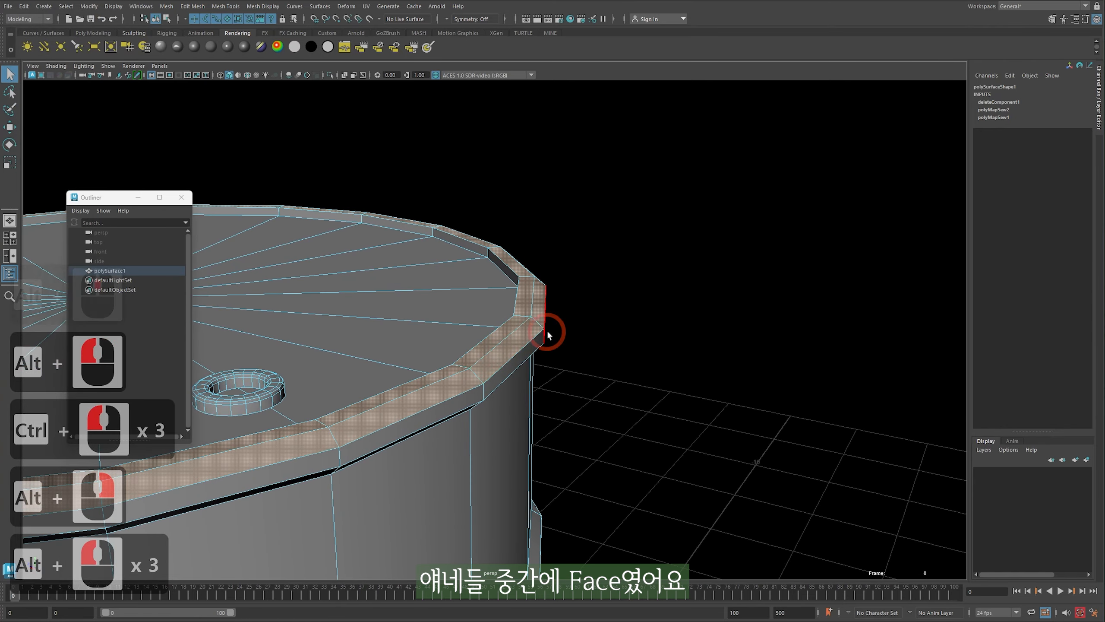
middle_click_drag(548, 335, 533, 385, "alt")
right_click_drag(544, 379, 587, 358, "alt")
left_click_drag(587, 358, 604, 360, "alt")
left_click(509, 341, "ctrl")
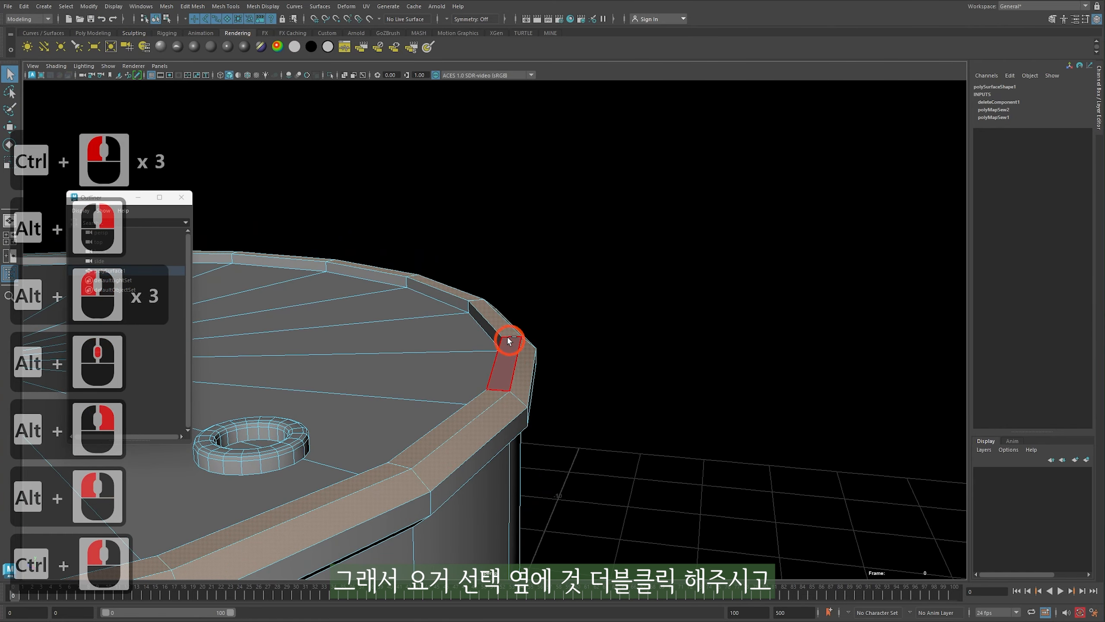
Deselect the outer face loop of the lid's rim and turn on wireframe display
left_click_drag(521, 381, 506, 414, "alt")
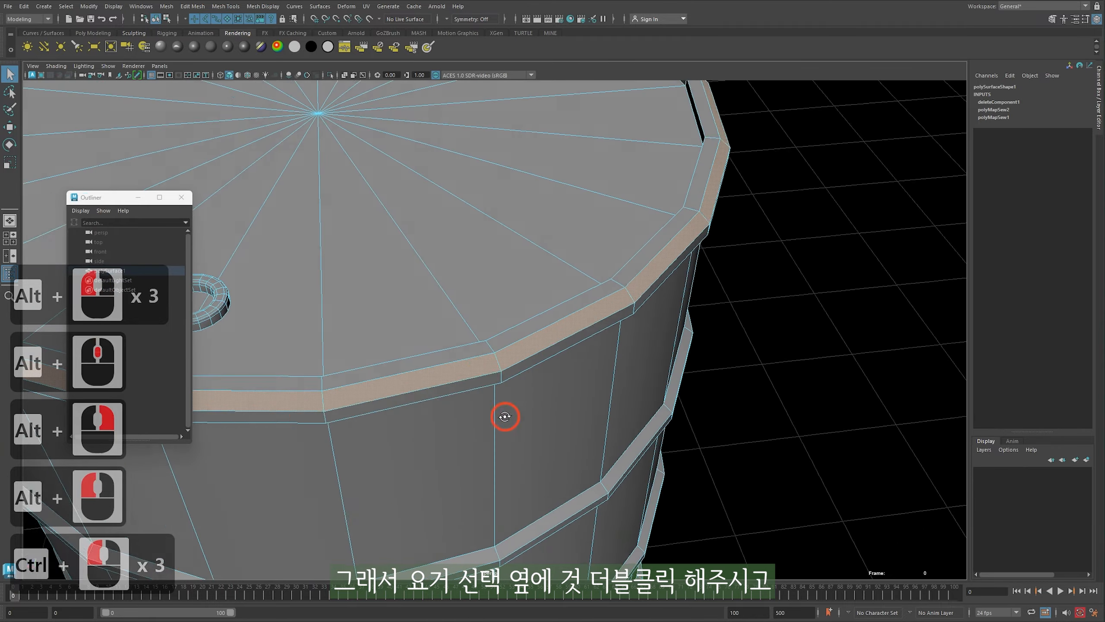
left_click(517, 353, "ctrl")
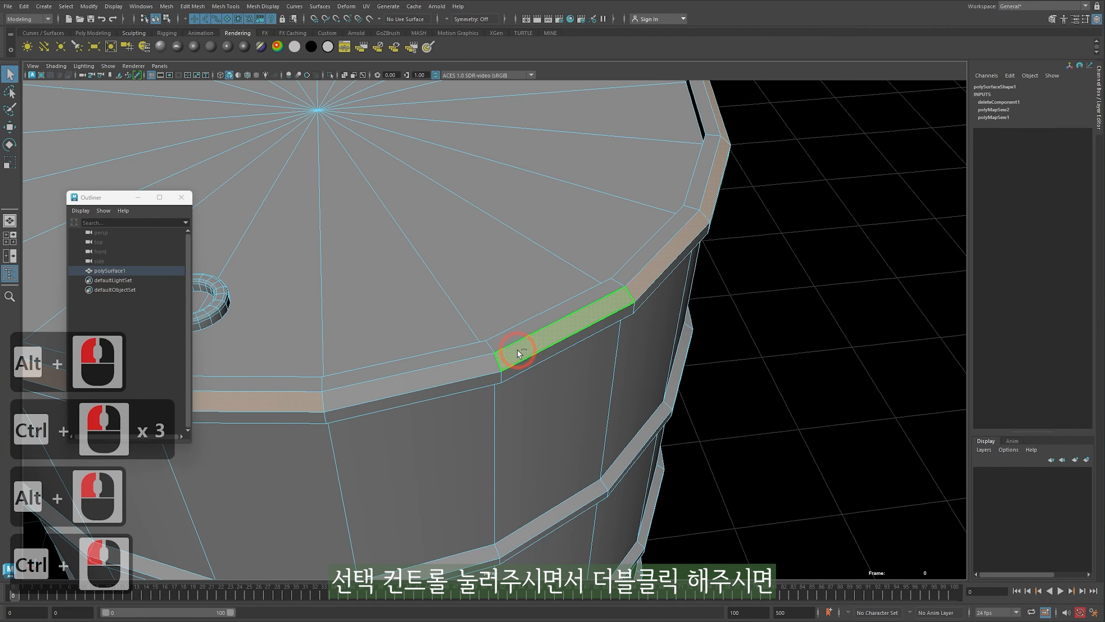
right_click_drag(518, 353, 477, 323, "alt")
left_click_drag(476, 323, 551, 302, "alt")
key("4")
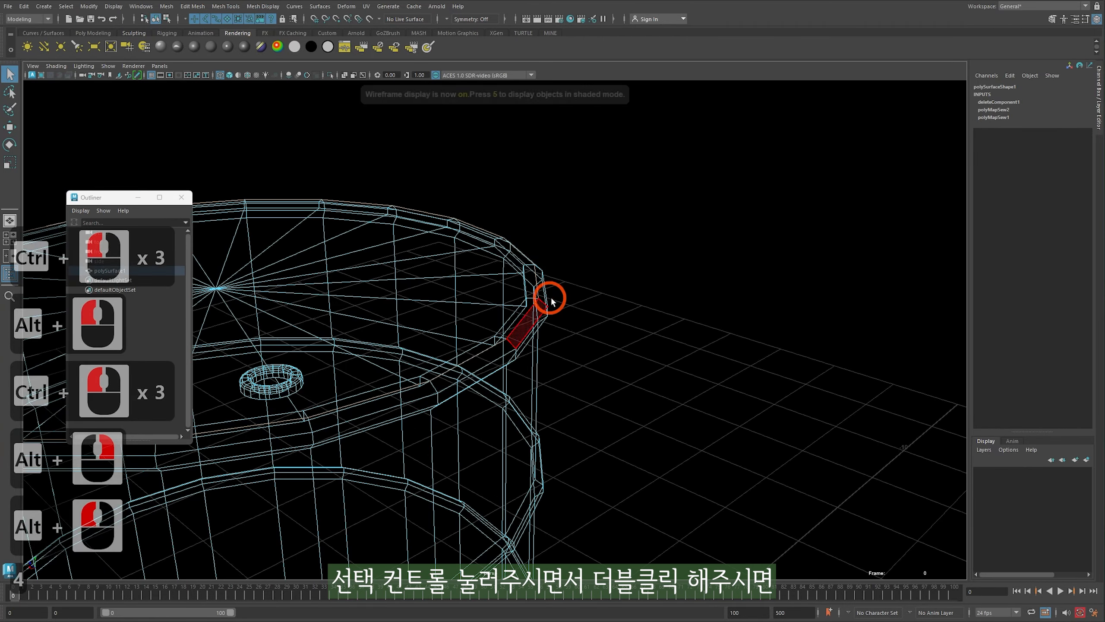
Check the remaining hidden face selection inside the rim in wireframe, delete those middle faces and restore shaded display
right_click_drag(571, 330, 779, 324, "alt")
left_click_drag(779, 324, 577, 320, "alt")
middle_click_drag(577, 321, 595, 319, "alt")
right_click_drag(595, 319, 648, 327, "alt")
left_click_drag(648, 326, 644, 335, "alt")
left_click(522, 224)
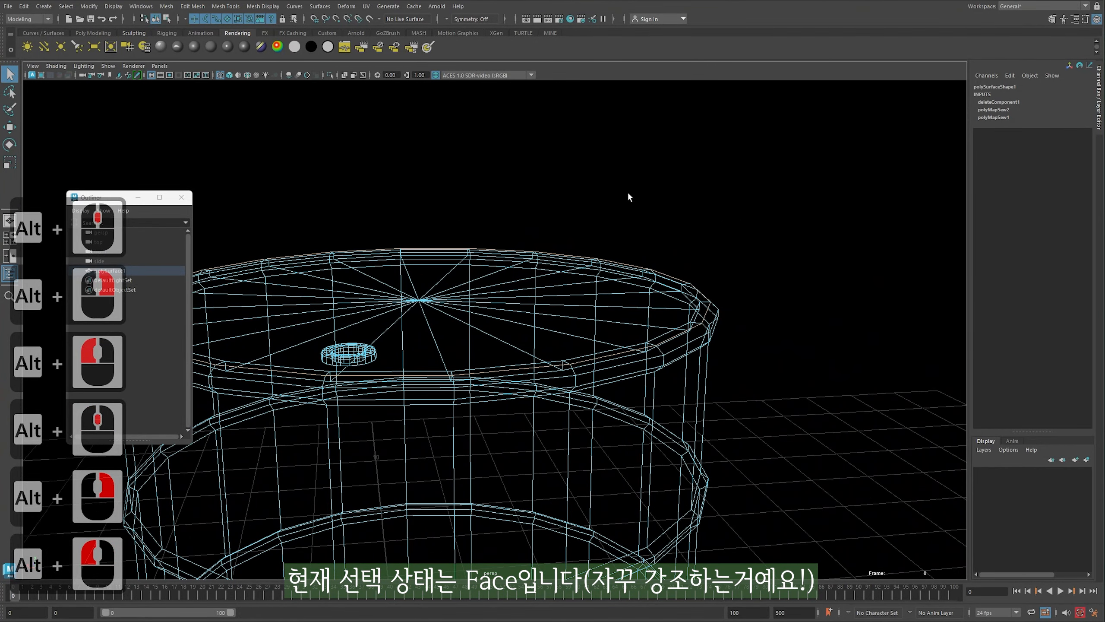
key("5")
key("4")
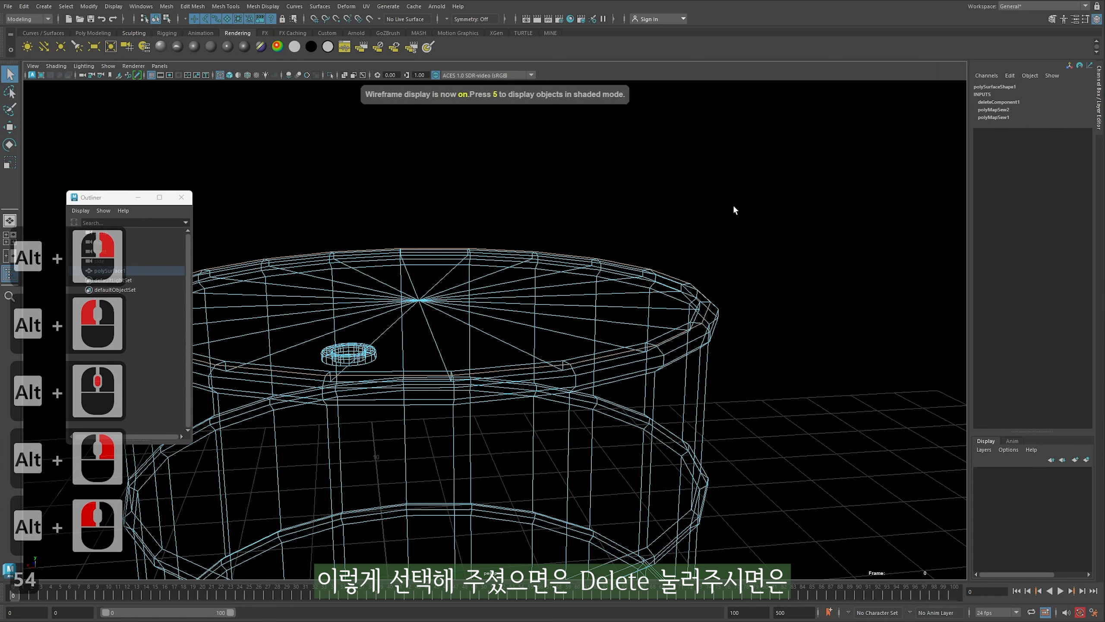
key("Delete")
key("5")
Try deleting the inner face loop on top of the lid's rim to check beneath it
middle_click_drag(662, 322, 576, 265, "alt")
right_click_drag(576, 266, 649, 283, "alt")
left_click_drag(648, 283, 693, 326, "alt")
right_click_drag(661, 279, 647, 259)
left_click(646, 258)
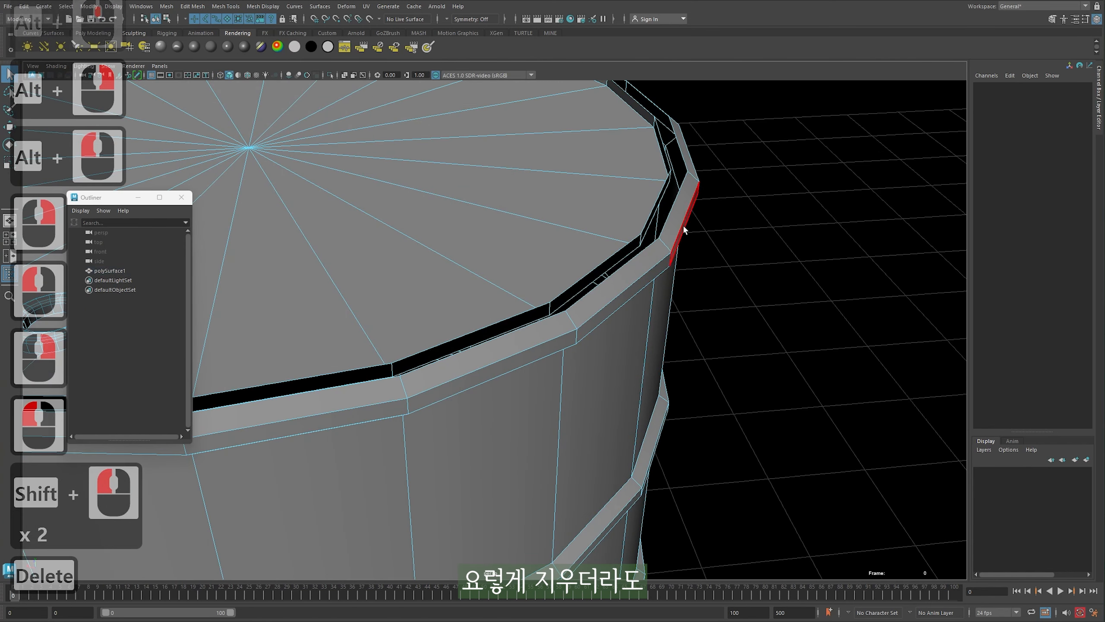
Try deleting the outer face loops of the lid's rim to look inside the gap
left_click(675, 237)
double_click(664, 243, "shift")
left_click(670, 231)
double_click(657, 253, "shift")
key("Delete")
left_click_drag(656, 247, 464, 249, "alt")
Undo the test deletions of the face loops around the lid's rim
key("ctrl+z")
key("z")
key("z")
key("z")
key("z")
key("z")
Switch to Object Mode and examine the barrel's underside and bottom rim from several angles
left_click_drag(586, 284, 528, 277, "alt")
key("q")
right_click_drag(593, 314, 632, 289)
right_click_drag(653, 330, 609, 305, "alt")
middle_click_drag(619, 436, 619, 209, "alt")
left_click_drag(629, 461, 596, 261, "alt")
middle_click_drag(583, 270, 572, 209, "alt")
left_click_drag(571, 209, 579, 174, "alt")
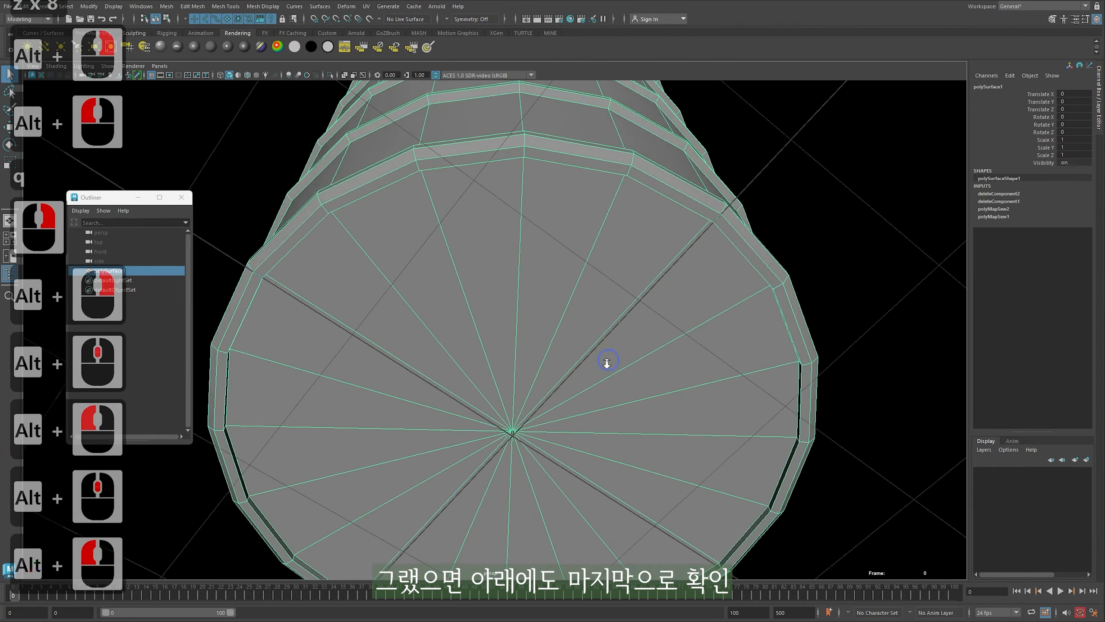
right_click_drag(607, 363, 618, 362, "alt")
left_click_drag(583, 361, 570, 261, "alt")
middle_click_drag(564, 260, 540, 479, "alt")
right_click_drag(579, 331, 602, 299, "alt")
left_click_drag(602, 299, 612, 357, "alt")
middle_click_drag(600, 284, 574, 261, "alt")
right_click_drag(618, 288, 657, 291, "alt")
left_click_drag(666, 301, 673, 270, "alt")
Switch to face mode, select the inner face loop of the bottom rim and delete it
key("q")
right_click_drag(762, 369, 767, 383)
left_click(768, 396)
double_click(749, 354, "shift")
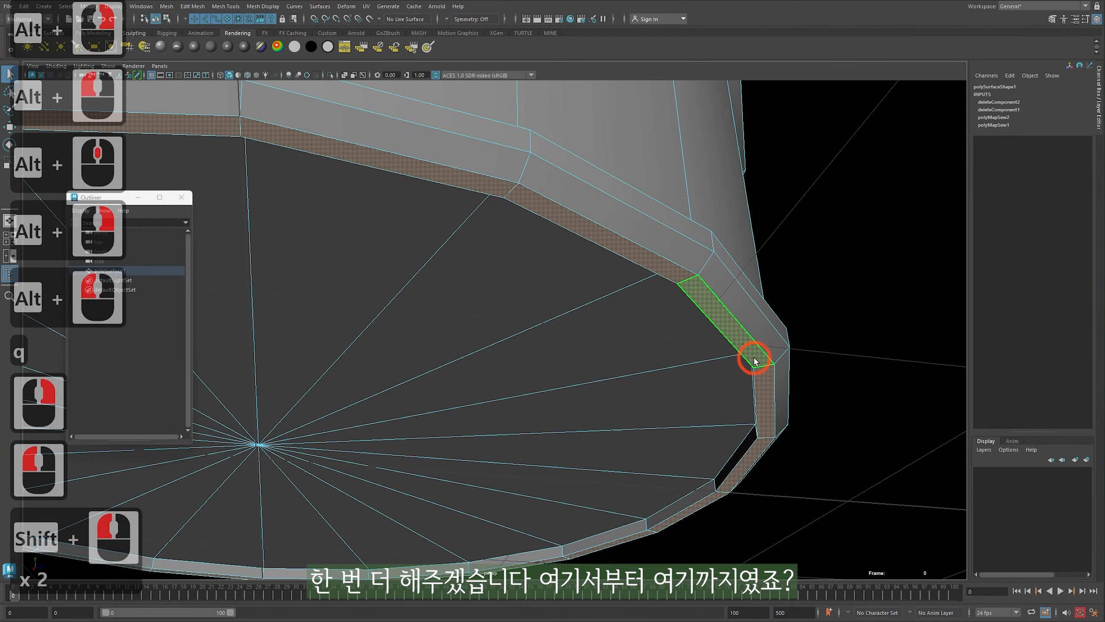
key("Delete")
Select the adjacent outer face loop of the bottom rim and delete it
left_click(776, 379)
double_click(776, 380, "shift")
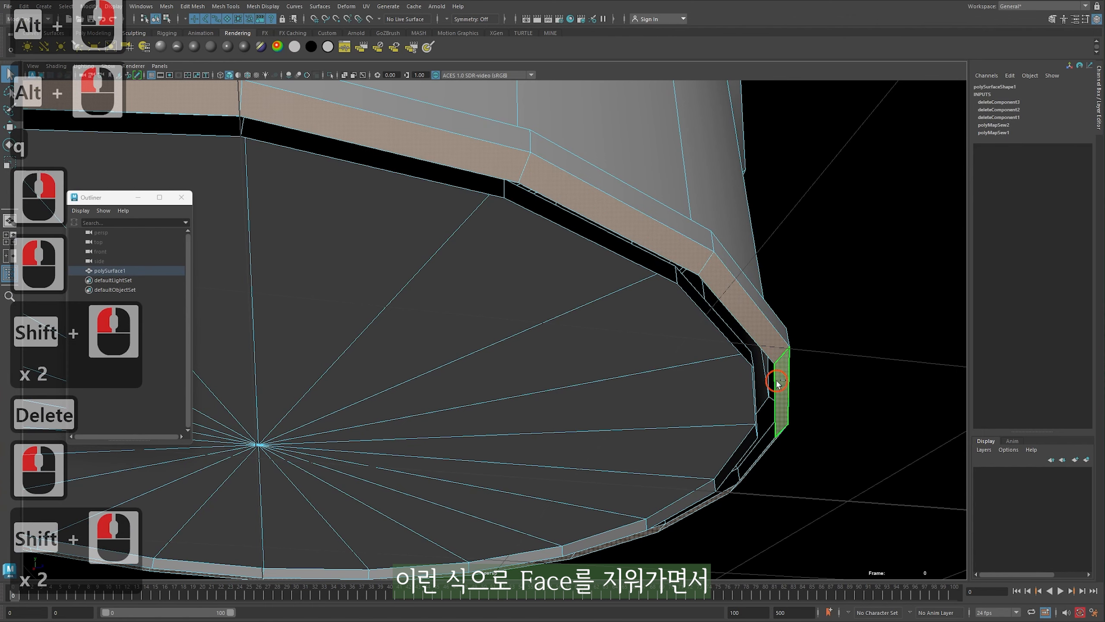
key("Delete")
Select another face loop inside the barrel's bottom rim and delete it
left_click_drag(777, 383, 663, 417, "alt")
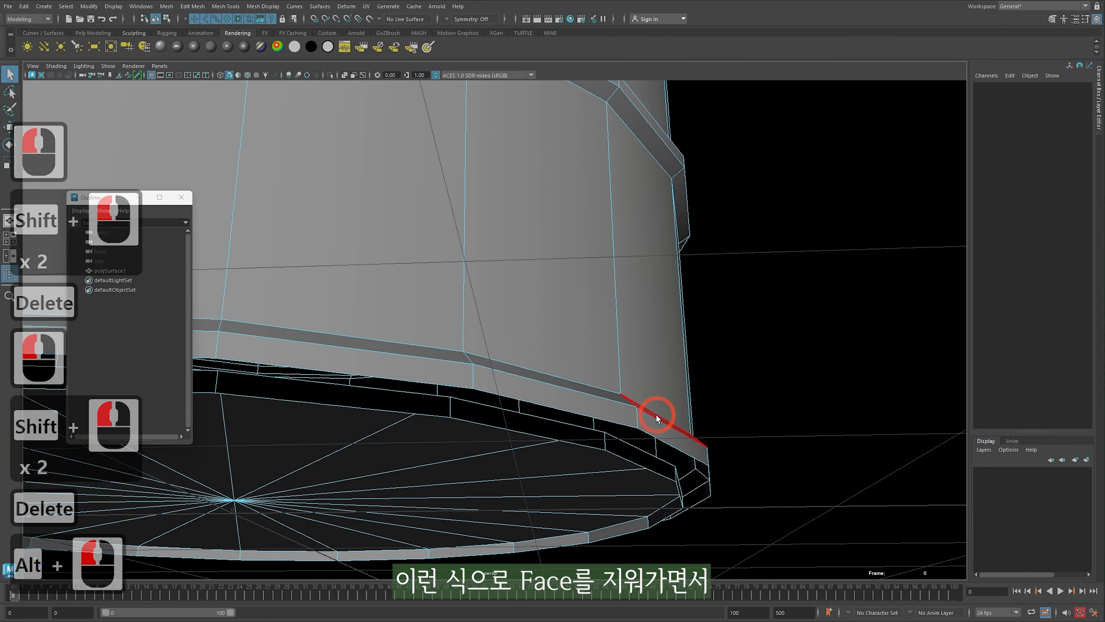
left_click(596, 445)
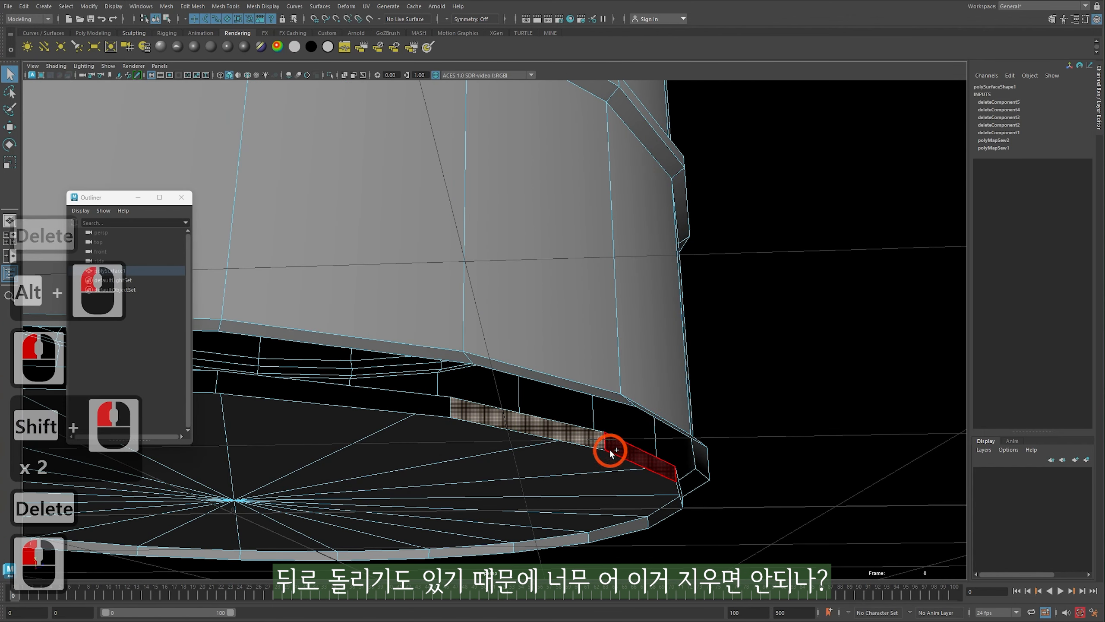
double_click(609, 449, "shift")
key("Delete")
Undo the test deletions of the face loops around the bottom rim
left_click_drag(610, 450, 624, 412, "alt")
right_click_drag(624, 412, 631, 407, "alt")
middle_click_drag(631, 407, 618, 379, "alt")
right_click_drag(618, 378, 604, 375, "alt")
key("z")
key("z")
key("z")
key("z")
key("z")
key("z")
key("z")
key("z")
key("z")
key("z")
key("z")
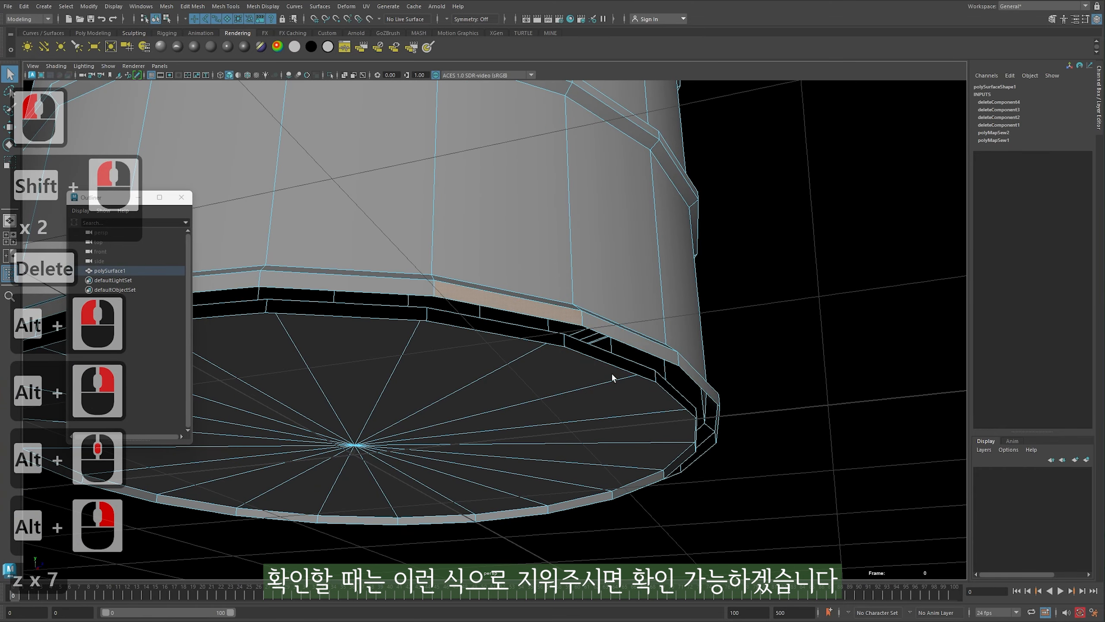
Examine the barrel's underside and test a face-loop selection on adjacent triangular faces of the bottom cap
middle_click_drag(539, 377, 555, 361, "alt")
left_click_drag(555, 362, 533, 308, "alt")
right_click_drag(522, 309, 529, 314, "alt")
middle_click_drag(529, 314, 538, 323, "alt")
mouse_move(537, 323)
right_mouse_down("alt")
mouse_move(1022, 368)
mouse_move(549, 318)
right_mouse_up("alt")
left_click_drag(474, 308, 468, 332, "alt")
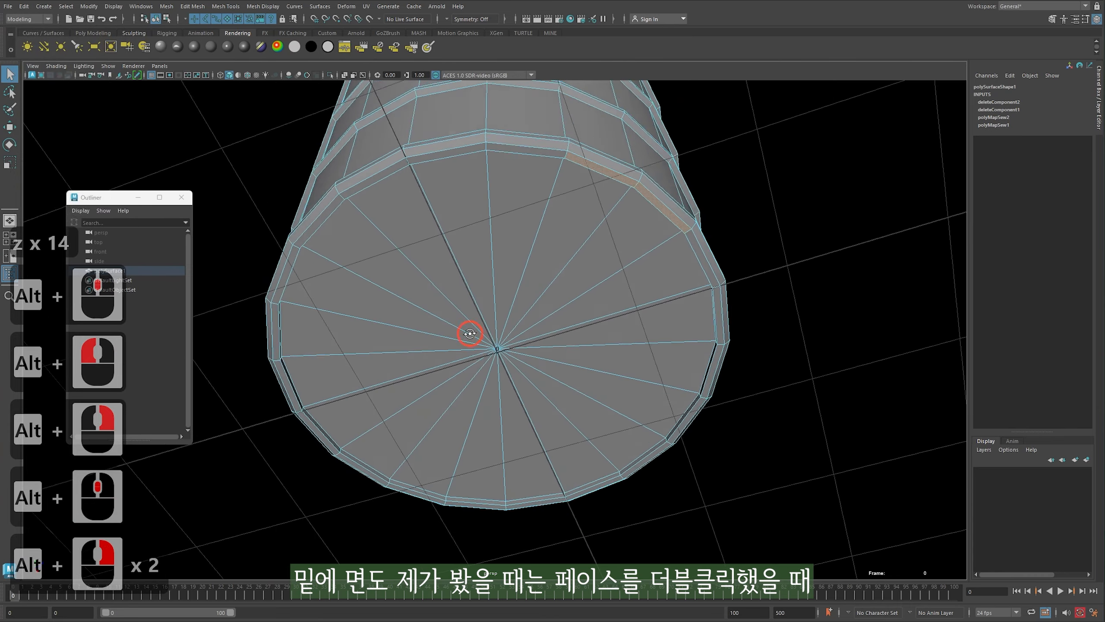
right_click_drag(469, 333, 611, 333, "alt")
left_click_drag(611, 333, 617, 358, "alt")
key("q")
right_click_drag(623, 302, 624, 313)
left_click(626, 314)
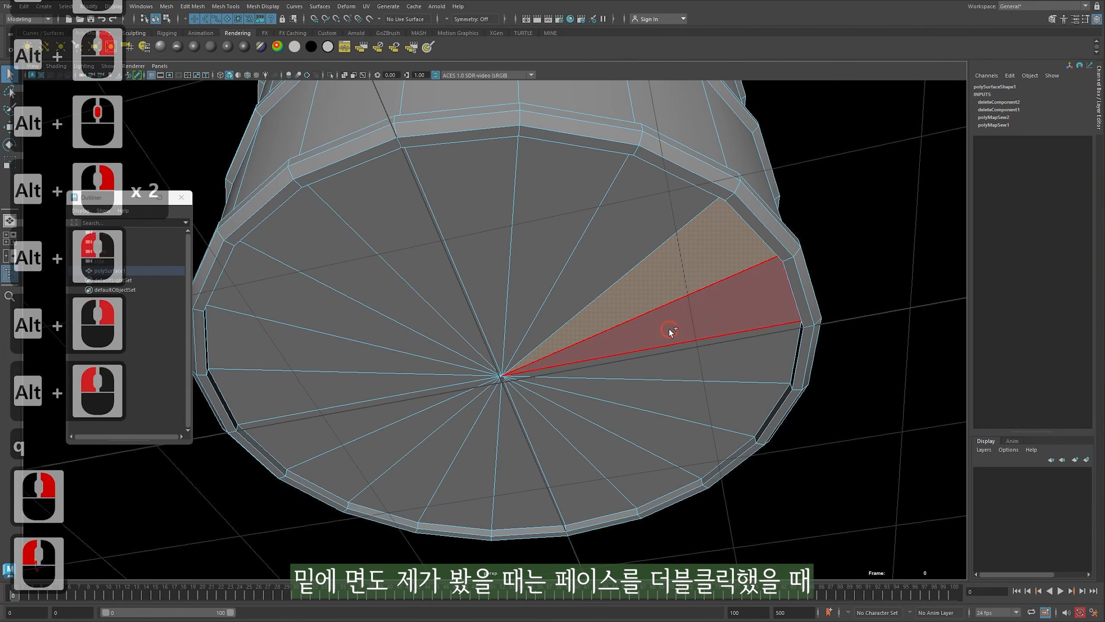
left_click(665, 328, "shift")
key("ctrl+2")
left_click_drag(607, 281, 627, 402)
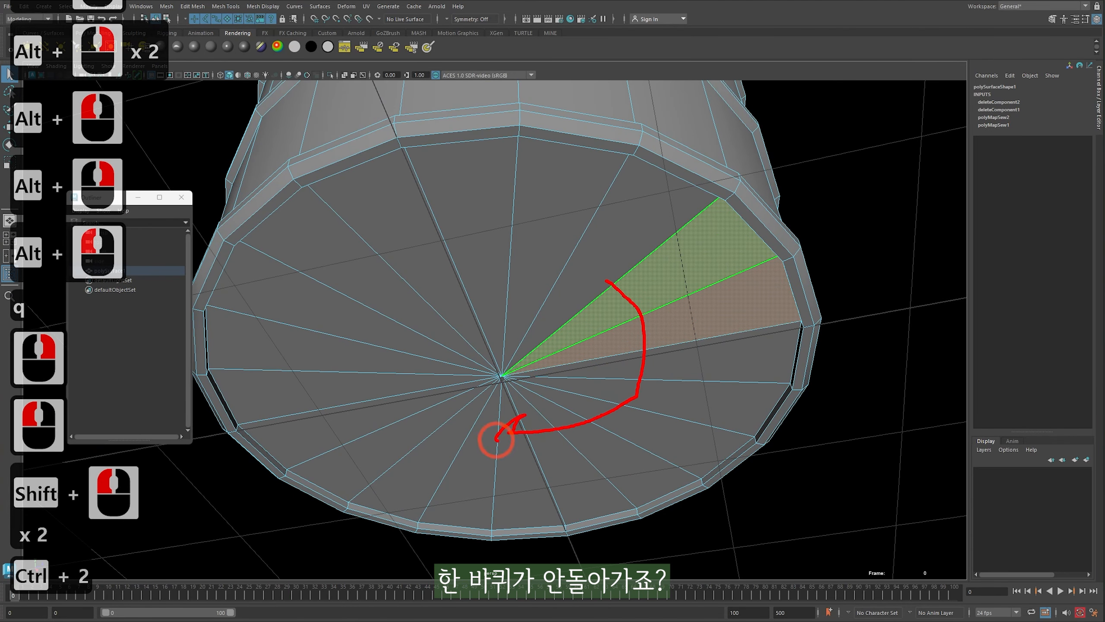
key("Escape")
Paint-select all the triangular faces of the bottom cap and delete them
key("Tab")
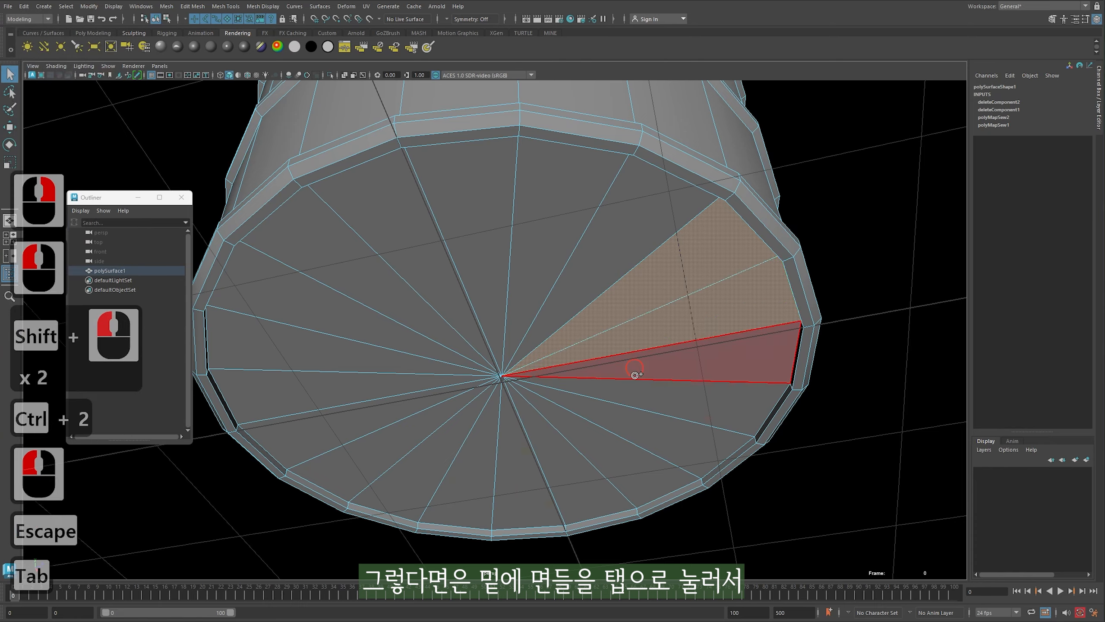
key("Tab")
left_click(576, 278)
key("Tab")
key("Tab")
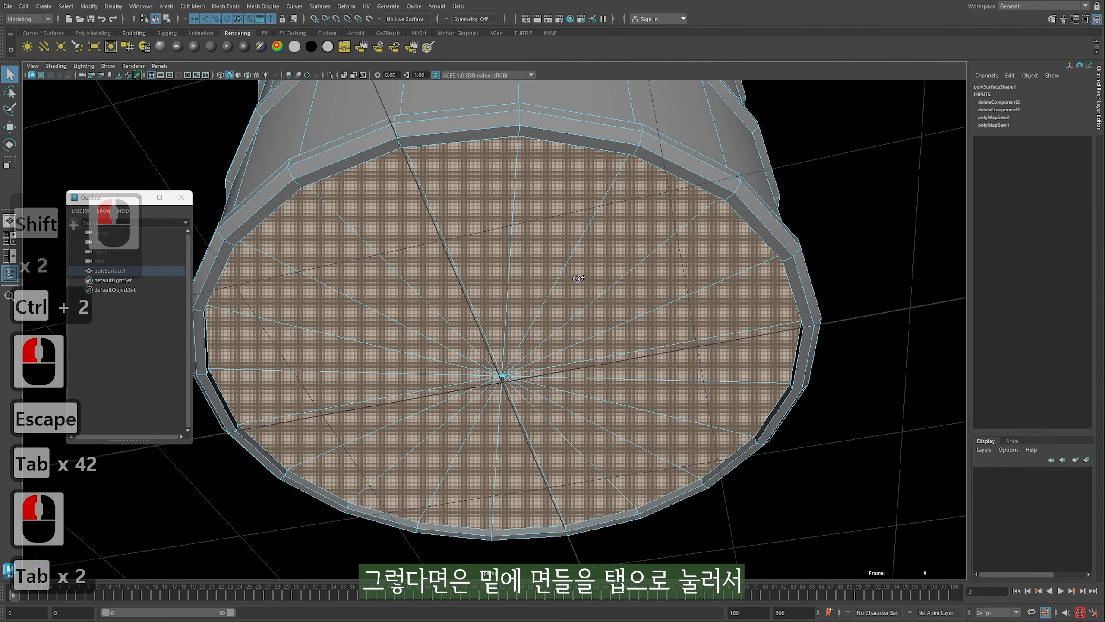
key("Delete")
Switch to edge mode, select the border edge loop of the open bottom and extrude it
right_click_drag(585, 216, 581, 180)
left_click_drag(583, 182, 693, 180, "alt")
middle_click_drag(693, 180, 731, 192, "alt")
right_click_drag(731, 192, 779, 214, "alt")
left_click_drag(779, 215, 782, 398, "alt")
double_click(744, 405)
right_click(744, 405, "shift")
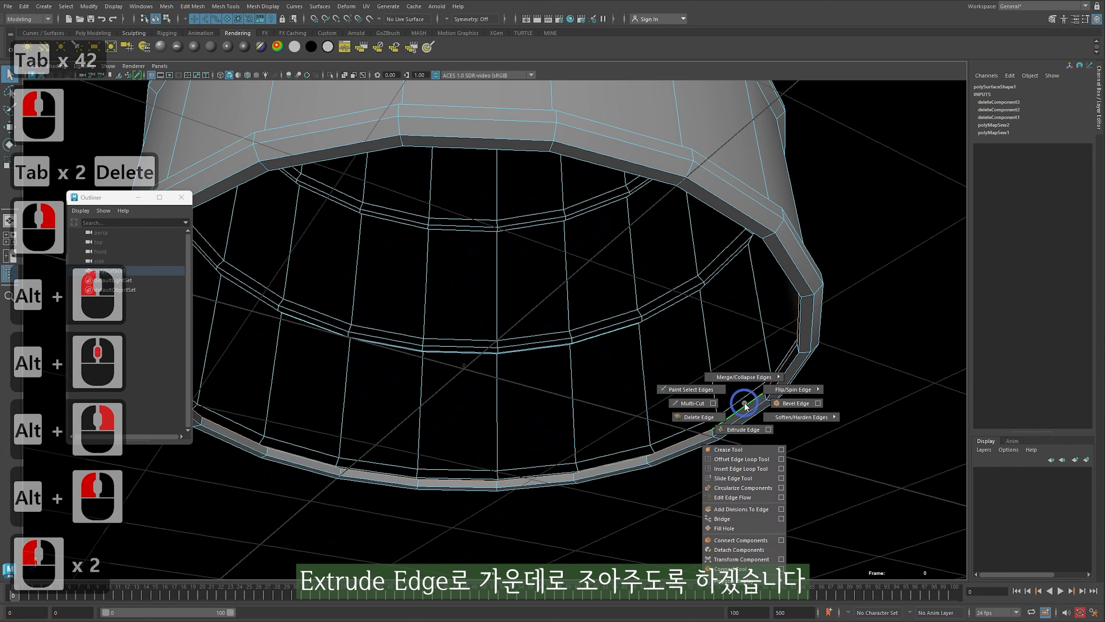
right_click_drag(744, 417, 743, 428, "shift")
Scale the extruded bottom edges in to the centre to close the barrel's underside
key("w")
key("r")
left_click_drag(521, 393, 555, 307, "alt")
left_click_drag(457, 303, 18, 341)
left_click_drag(457, 338, 439, 315, "alt")
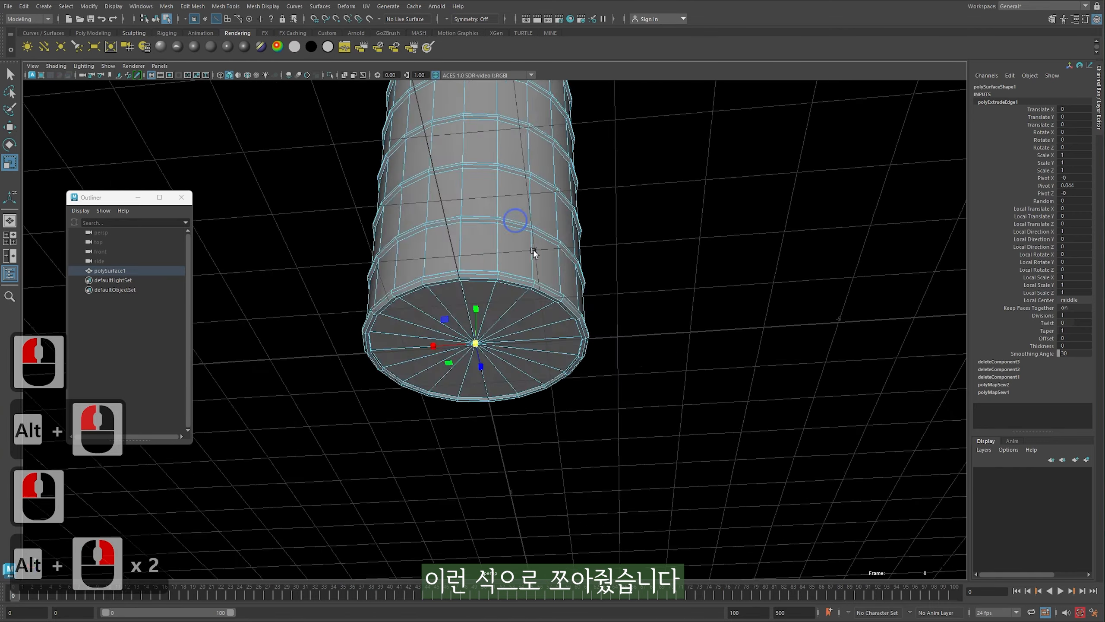
Select the lid's face loop and examine where the small ring meets the lid in wireframe and shaded display
left_click_drag(511, 222, 592, 300, "alt")
right_click_drag(592, 299, 634, 299, "alt")
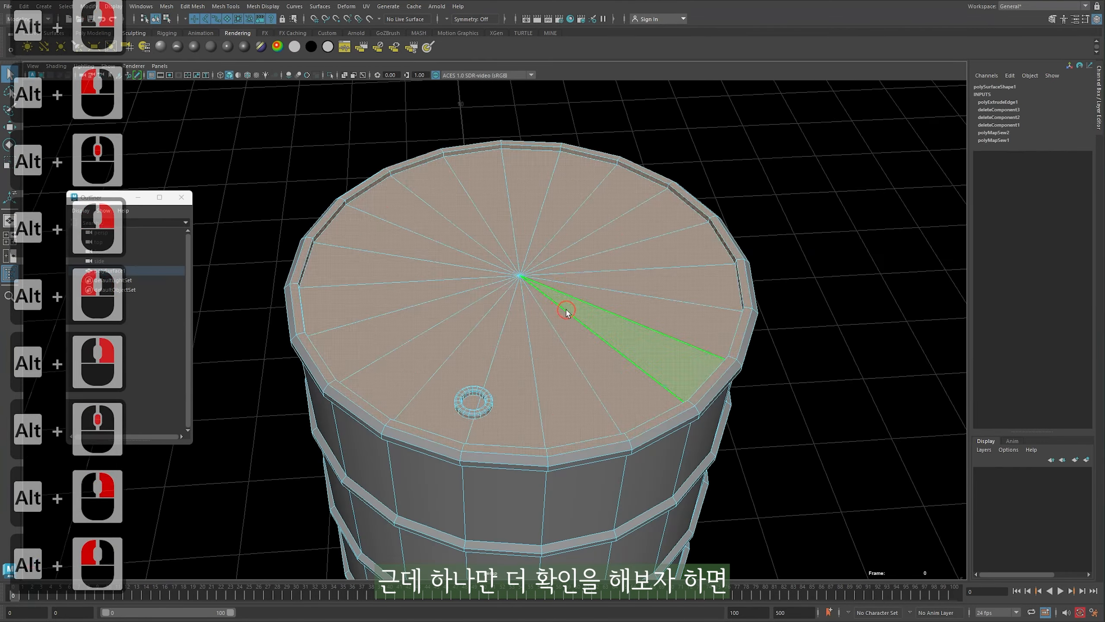
left_click(568, 315)
double_click(552, 321, "shift")
left_click_drag(552, 320, 525, 326, "alt")
middle_click_drag(526, 325, 559, 318, "alt")
right_click_drag(559, 318, 573, 355, "alt")
middle_click_drag(572, 355, 582, 338, "alt")
right_click_drag(582, 338, 569, 340, "alt")
left_click_drag(570, 341, 547, 342, "alt")
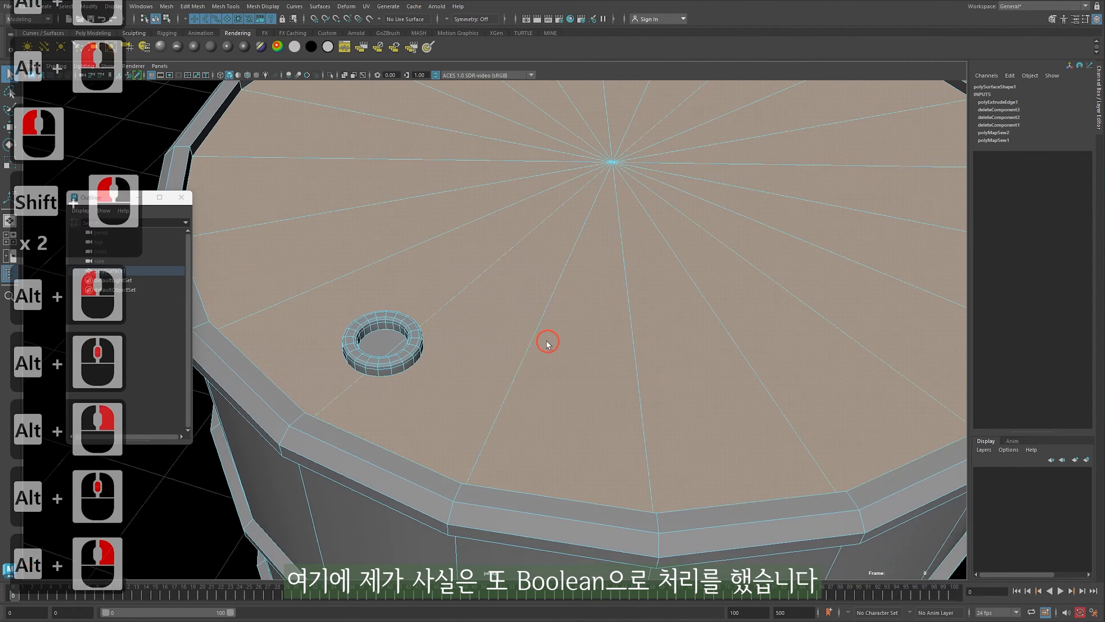
key("4")
key("5")
key("ctrl+2")
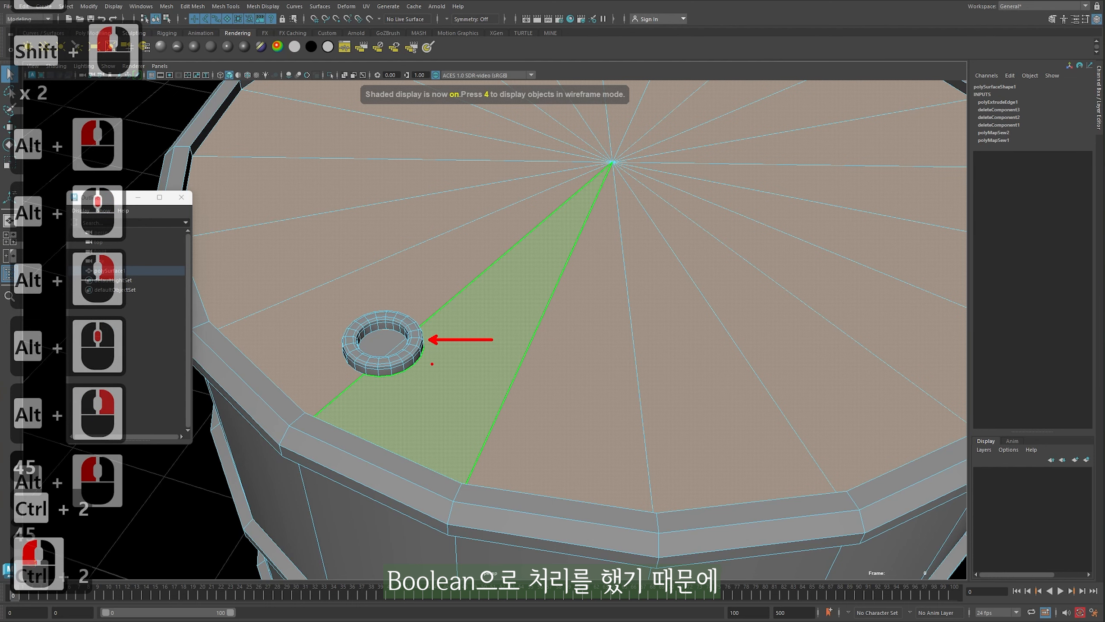
key("Escape")
Select the full loop of triangular lid faces in face mode and delete it
right_click_drag(640, 272, 582, 224, "alt")
middle_click_drag(583, 225, 592, 229, "alt")
right_click_drag(616, 253, 615, 278)
left_click(613, 278)
double_click(589, 287, "shift")
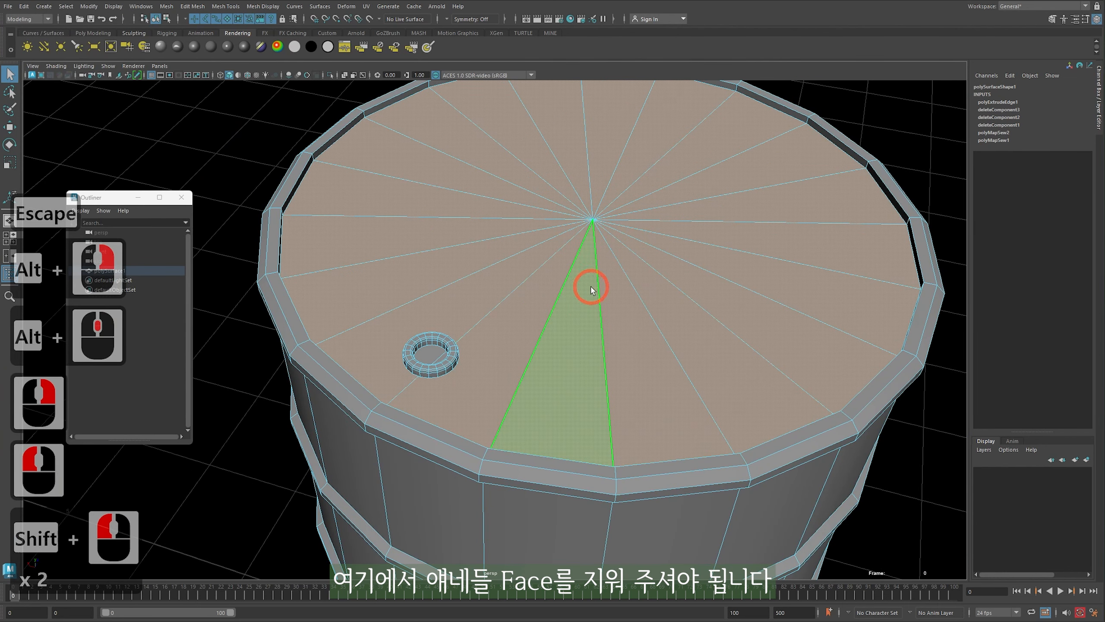
key("Delete")
Select the faces filling the hole of the small ring on the lid and delete them
double_click(430, 355)
middle_click_drag(452, 353, 544, 302, "alt")
right_click_drag(544, 302, 612, 320, "alt")
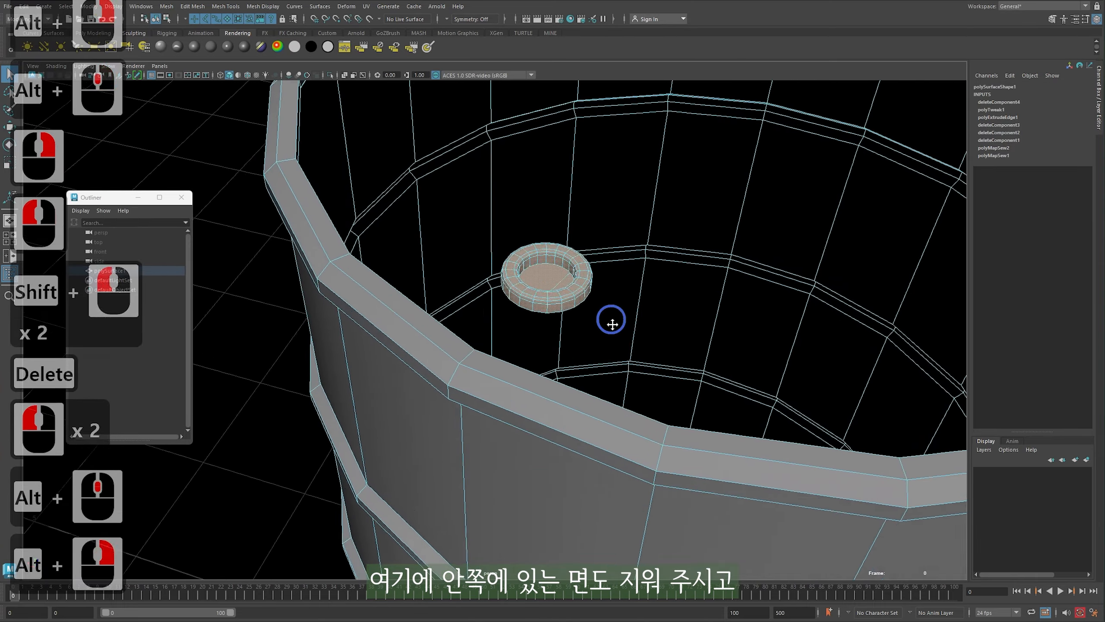
middle_click_drag(611, 321, 597, 392, "alt")
left_click_drag(596, 392, 583, 451, "alt")
left_click(573, 523)
left_click(579, 530, "shift")
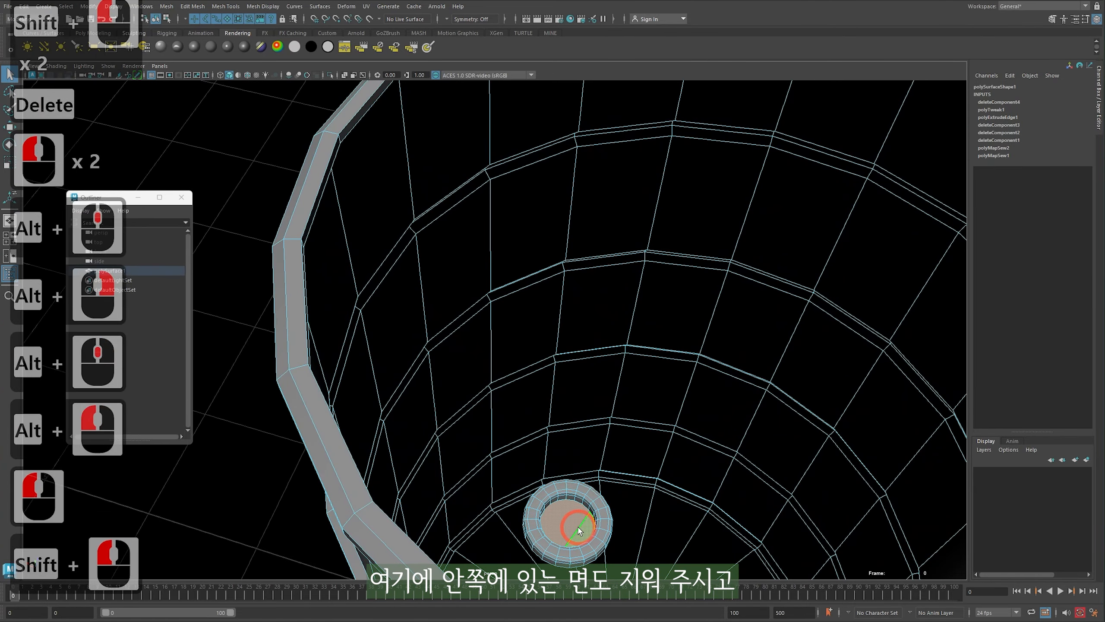
key("Delete")
Select the border edge loop of the open top rim, extrude it and scale it to the centre
right_click_drag(585, 415, 439, 333, "alt")
middle_click_drag(440, 333, 431, 383, "alt")
left_click_drag(430, 383, 449, 333, "alt")
middle_click_drag(392, 192, 365, 246, "alt")
right_click_drag(366, 246, 403, 233, "alt")
right_click_drag(391, 186, 370, 203)
double_click(376, 214)
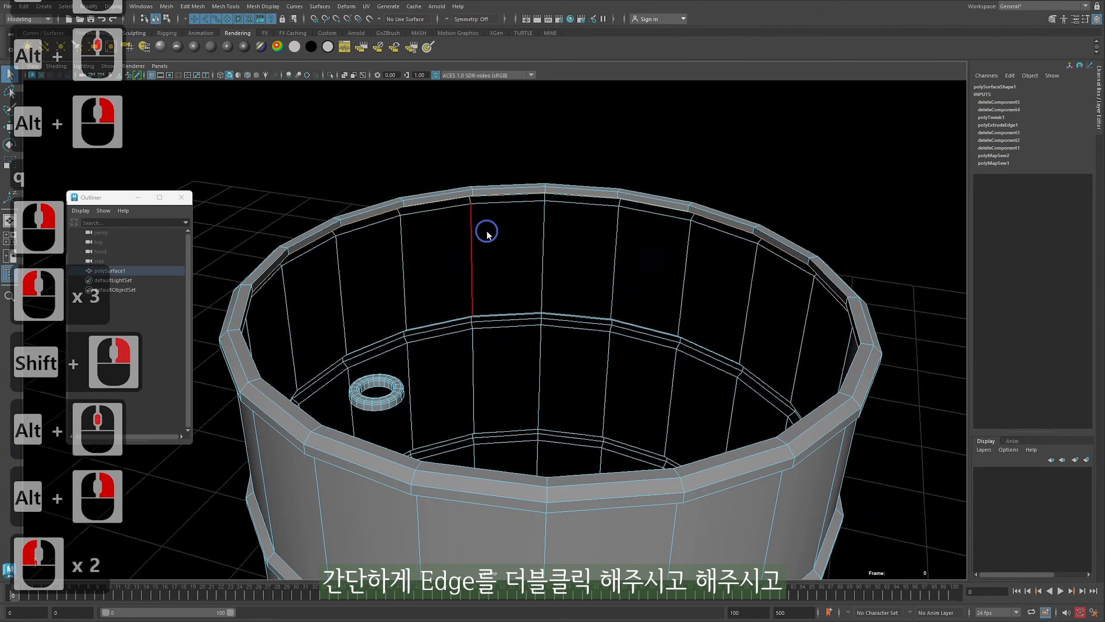
right_click_drag(487, 234, 492, 257, "shift")
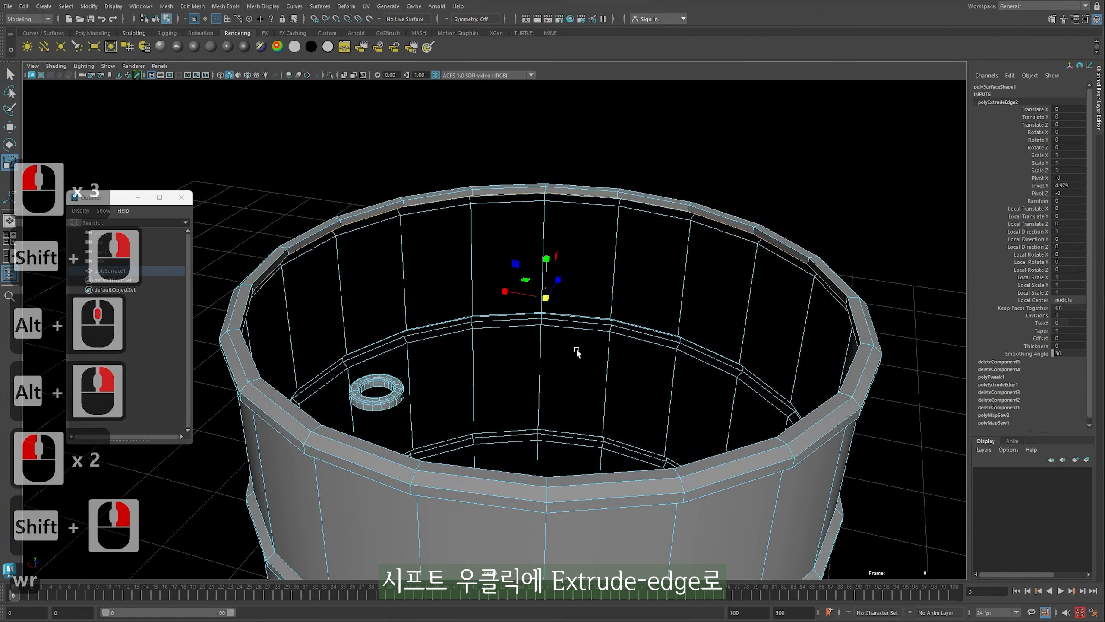
left_click_drag(545, 302, 264, 365)
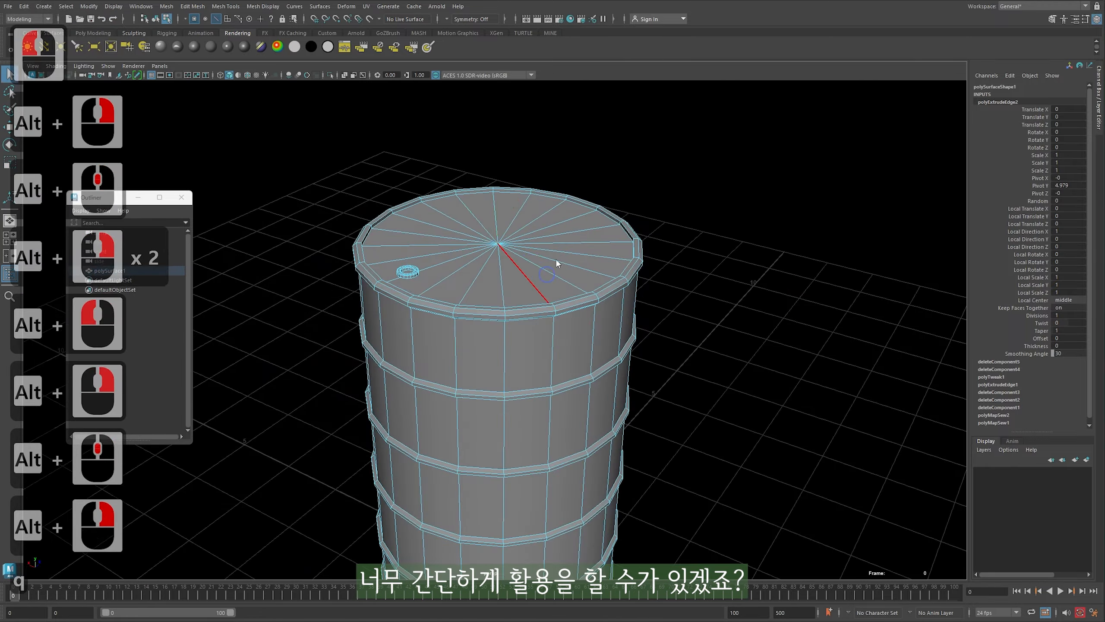
Select the barrel's side faces and examine the seams between the body, rim and lid
key("q")
right_click(530, 257)
right_click_drag(531, 260, 531, 277)
double_click(491, 330)
middle_click_drag(491, 330, 501, 387, "alt")
right_click_drag(501, 388, 557, 385, "alt")
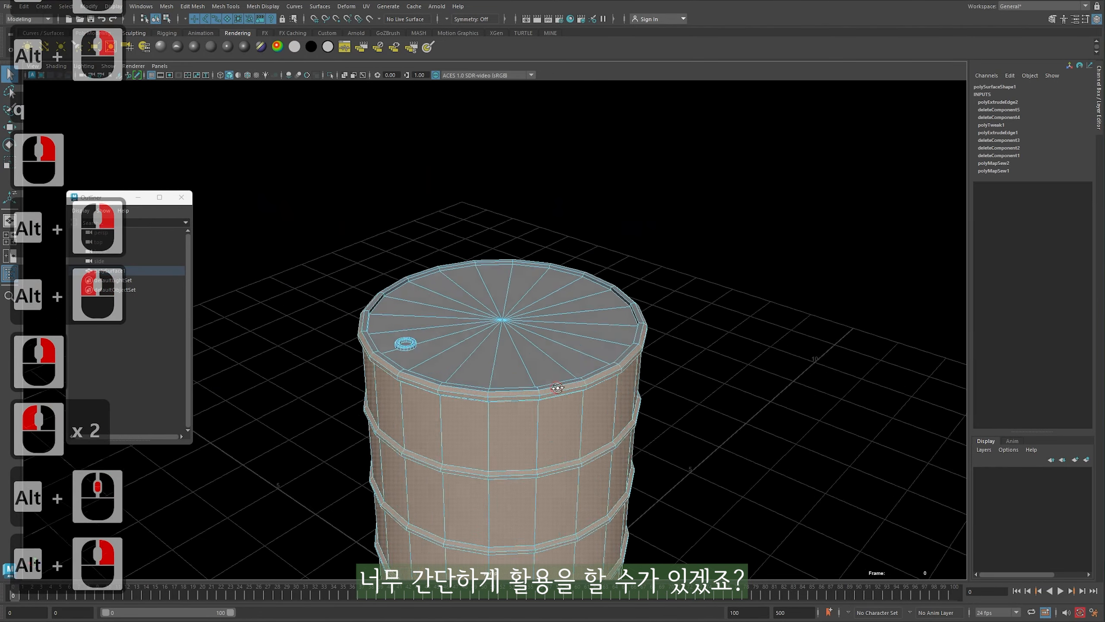
left_click_drag(558, 385, 583, 400, "alt")
right_click_drag(583, 401, 718, 397, "alt")
middle_click_drag(435, 392, 498, 326, "alt")
right_click_drag(498, 327, 546, 326, "alt")
left_click_drag(547, 326, 605, 327, "alt")
middle_click_drag(605, 327, 494, 348, "alt")
right_click_drag(494, 347, 527, 348, "alt")
double_click(548, 264)
right_click_drag(548, 264, 489, 264, "alt")
left_click_drag(489, 264, 472, 288, "alt")
middle_click_drag(472, 287, 492, 274, "alt")
right_click_drag(491, 274, 556, 289, "alt")
Select the lid's faces, try moving them to test their connection to the rim, and undo the move
key("q")
right_click_drag(586, 277, 548, 261)
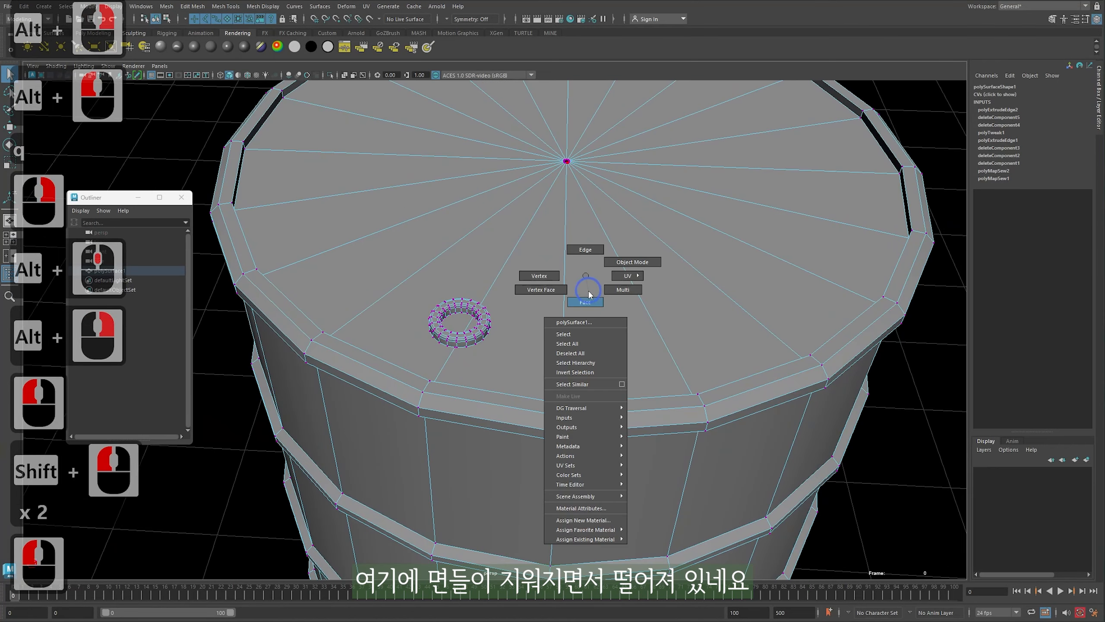
double_click(589, 292)
key("w")
middle_click_drag(548, 261, 549, 217, "alt")
mouse_move(549, 218)
left_mouse_down("alt")
mouse_move(549, 204)
mouse_move(540, 217)
left_mouse_up("alt")
key("z")
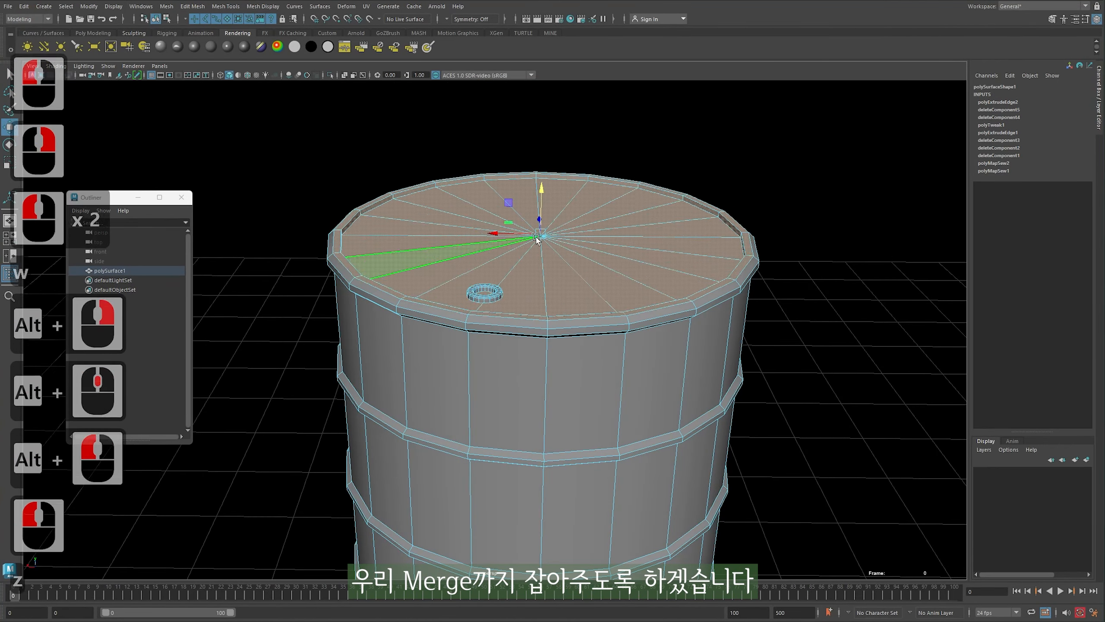
Switch to vertex mode and select all the vertices of the lid, small ring and top rim
middle_click_drag(505, 242, 505, 269, "alt")
right_click_drag(504, 269, 538, 269, "alt")
left_click_drag(538, 269, 701, 240, "alt")
right_click_drag(701, 241, 566, 235, "alt")
left_click_drag(566, 235, 517, 272, "alt")
key("q")
left_click_drag(711, 175, 717, 172)
right_click_drag(678, 171, 678, 170)
left_click_drag(548, 193, 272, 192, "alt")
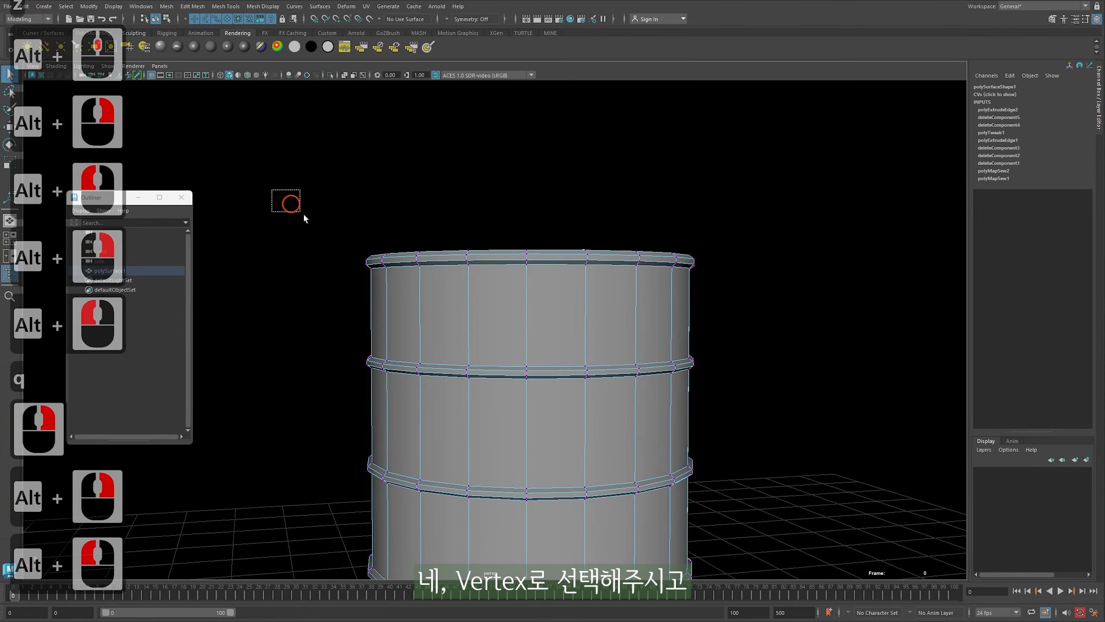
left_click_drag(818, 309, 817, 309)
Merge the selected top vertices with a distance threshold of 0.01
left_click_drag(783, 244, 726, 270, "alt")
middle_click_drag(726, 270, 728, 281, "alt")
right_click_drag(727, 281, 755, 289, "alt")
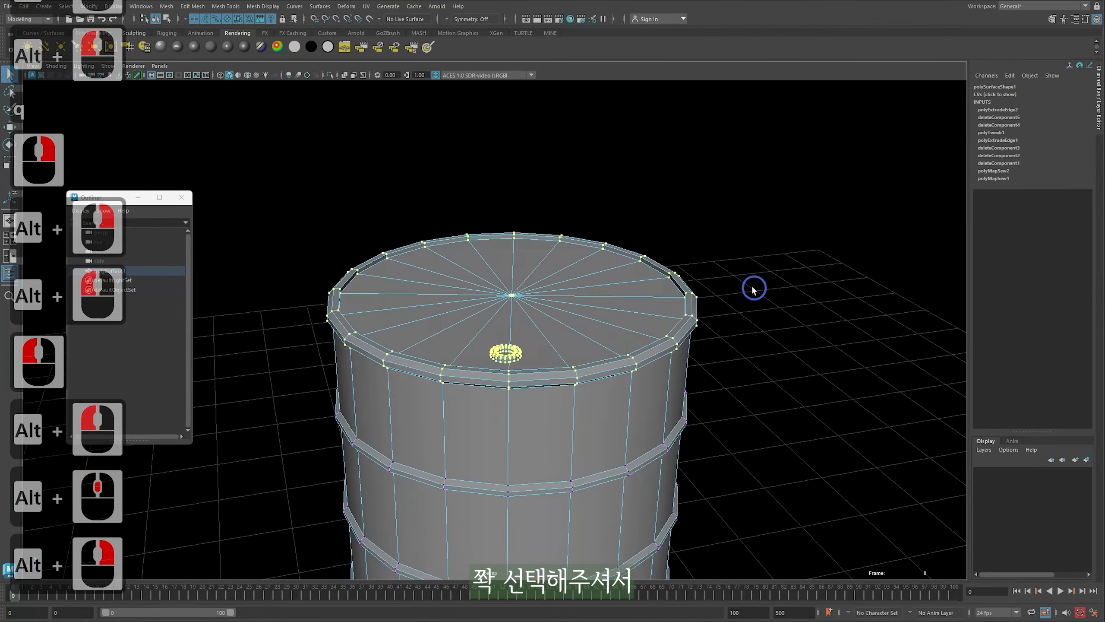
left_click_drag(755, 289, 749, 278, "alt")
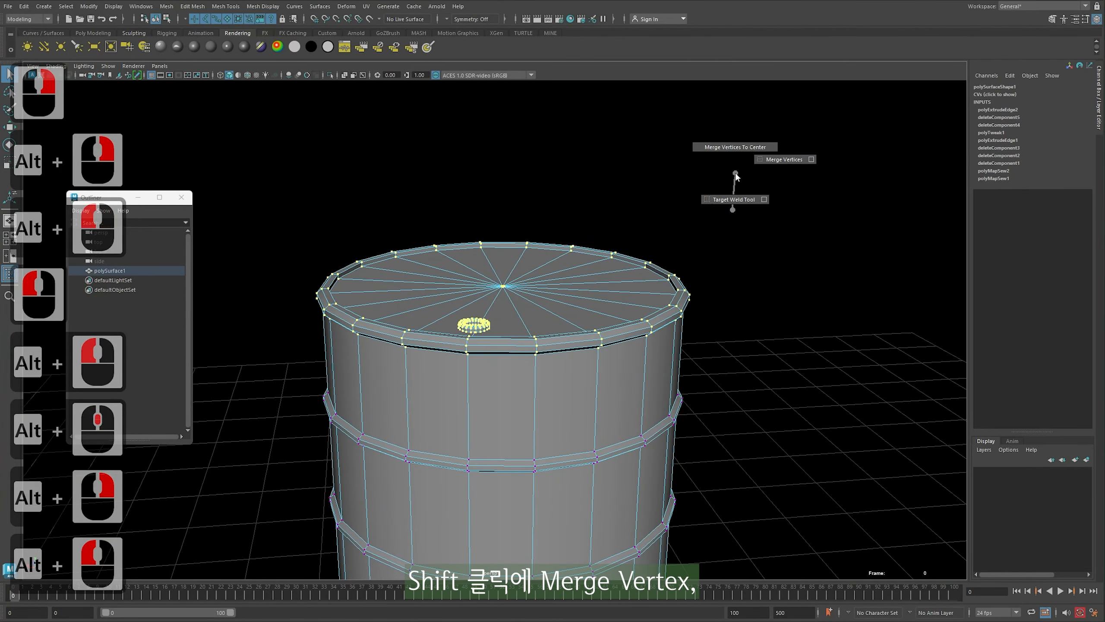
right_click_drag(774, 173, 773, 172, "shift")
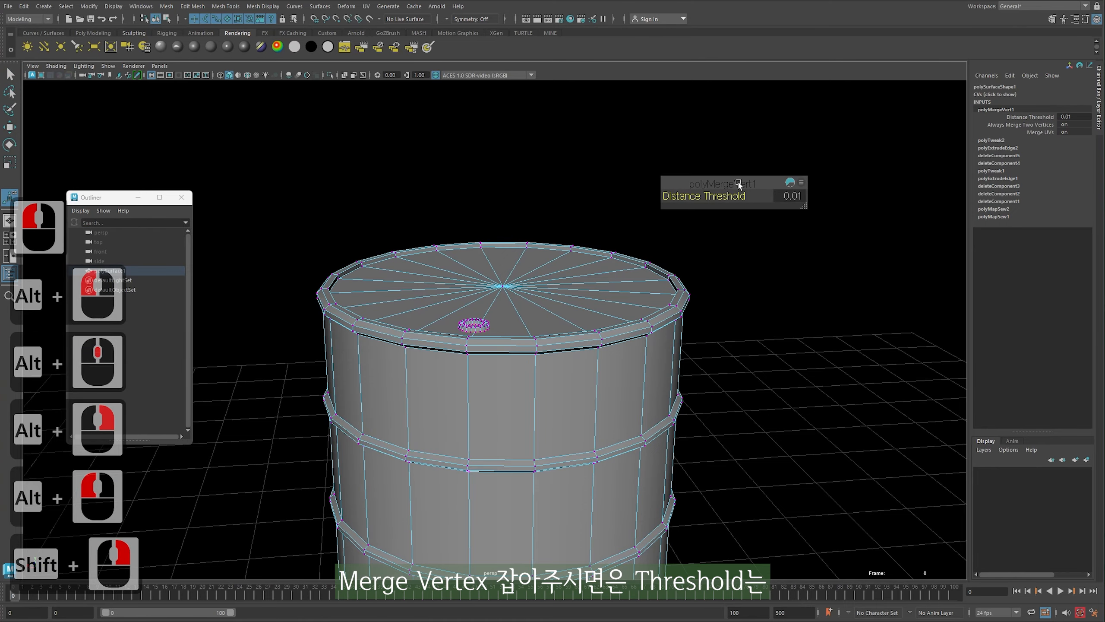
Examine the merged lid, small ring and top rim from several angles
right_click_drag(408, 313, 404, 361, "alt")
left_click_drag(404, 361, 406, 383, "alt")
right_click_drag(407, 383, 491, 392, "alt")
middle_click_drag(492, 392, 503, 337, "alt")
right_click_drag(503, 338, 505, 335, "alt")
mouse_move(506, 335)
left_mouse_down("alt")
mouse_move(536, 311)
mouse_move(511, 323)
left_mouse_up("alt")
key("q")
middle_click_drag(510, 283, 508, 311, "alt")
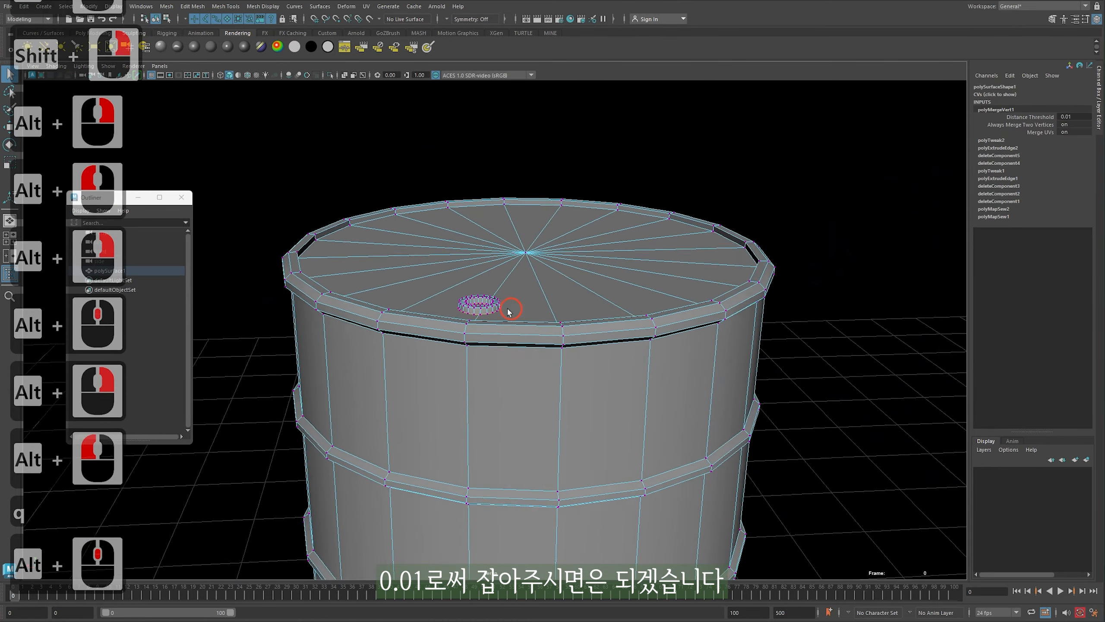
right_click_drag(508, 310, 735, 187, "alt")
left_click_drag(735, 187, 748, 202, "alt")
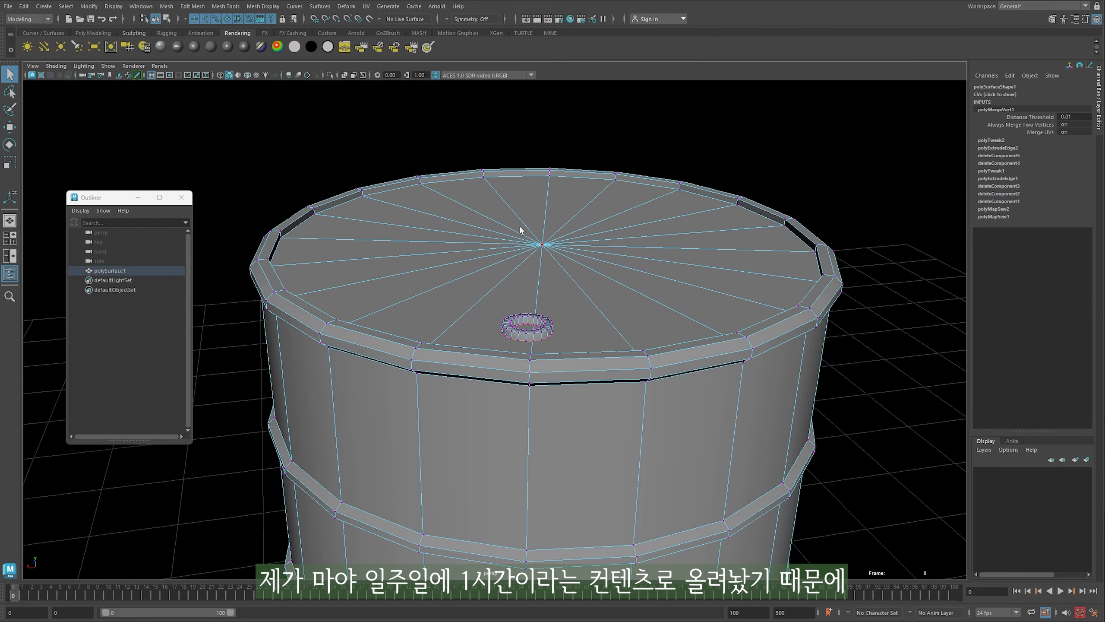
left_click_drag(351, 272, 414, 316, "alt")
right_click_drag(414, 316, 859, 34, "alt")
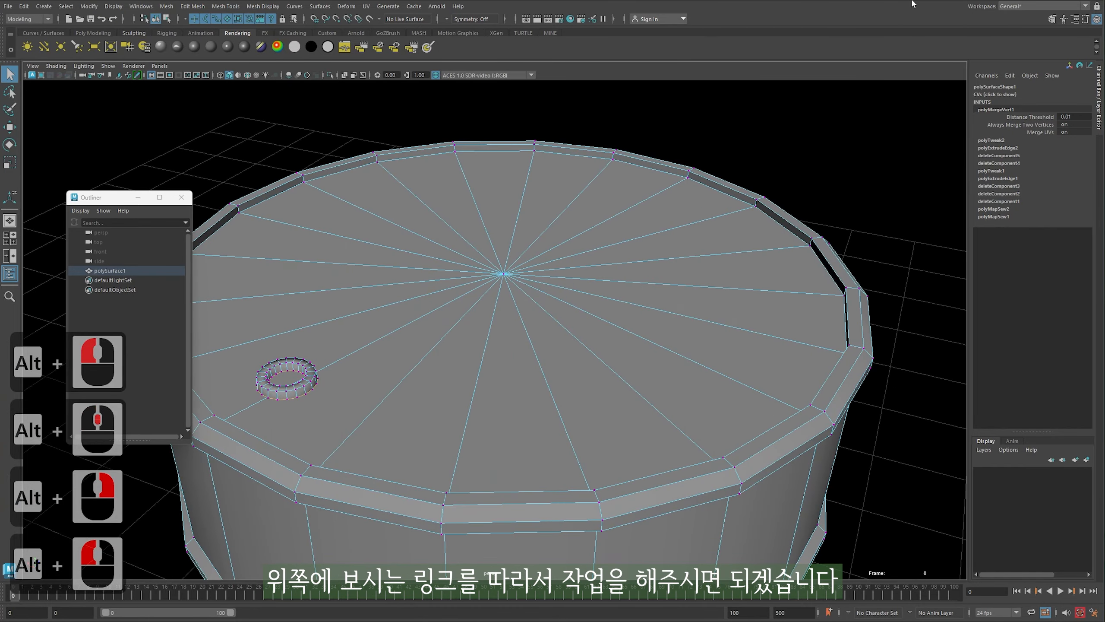
middle_click_drag(505, 235, 583, 223, "alt")
right_click_drag(533, 238, 553, 240, "alt")
middle_click_drag(533, 244, 552, 235, "alt")
key("q")
right_click_drag(552, 235, 618, 218, "alt")
Switch to face mode and select the connected shell from the lid to check that the lid, rim and body are merged
left_click(503, 336)
right_click_drag(504, 339, 613, 279, "alt")
right_click_drag(612, 265, 511, 266)
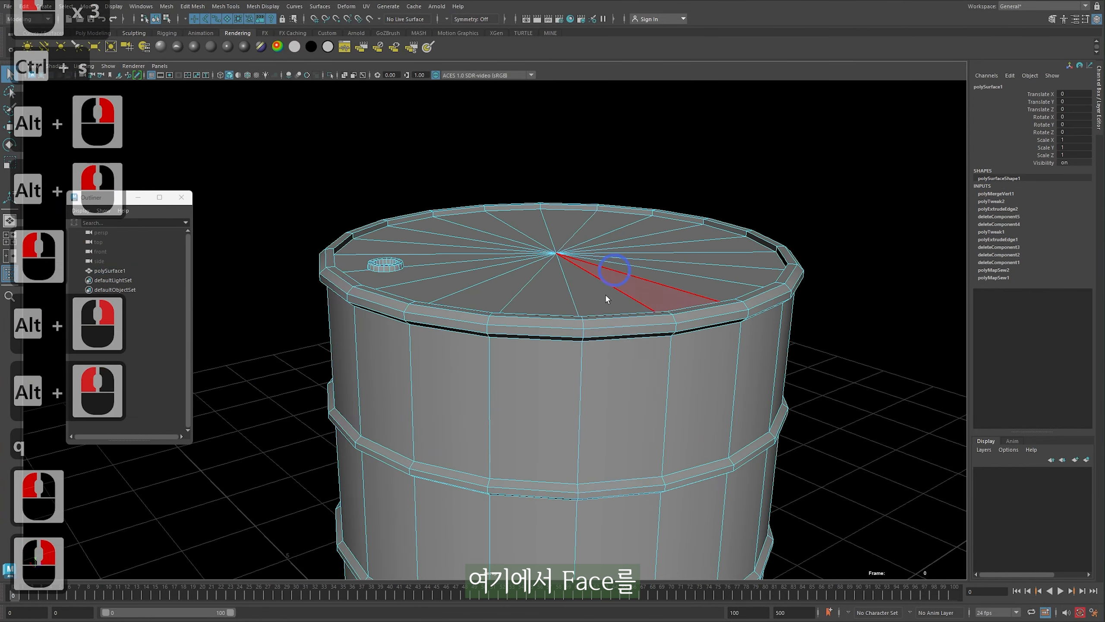
double_click(604, 275)
left_click_drag(511, 267, 514, 331, "alt")
middle_click_drag(513, 331, 551, 282, "alt")
left_click_drag(551, 282, 561, 286, "alt")
middle_click_drag(554, 358, 496, 356, "alt")
right_click_drag(520, 328, 603, 315, "alt")
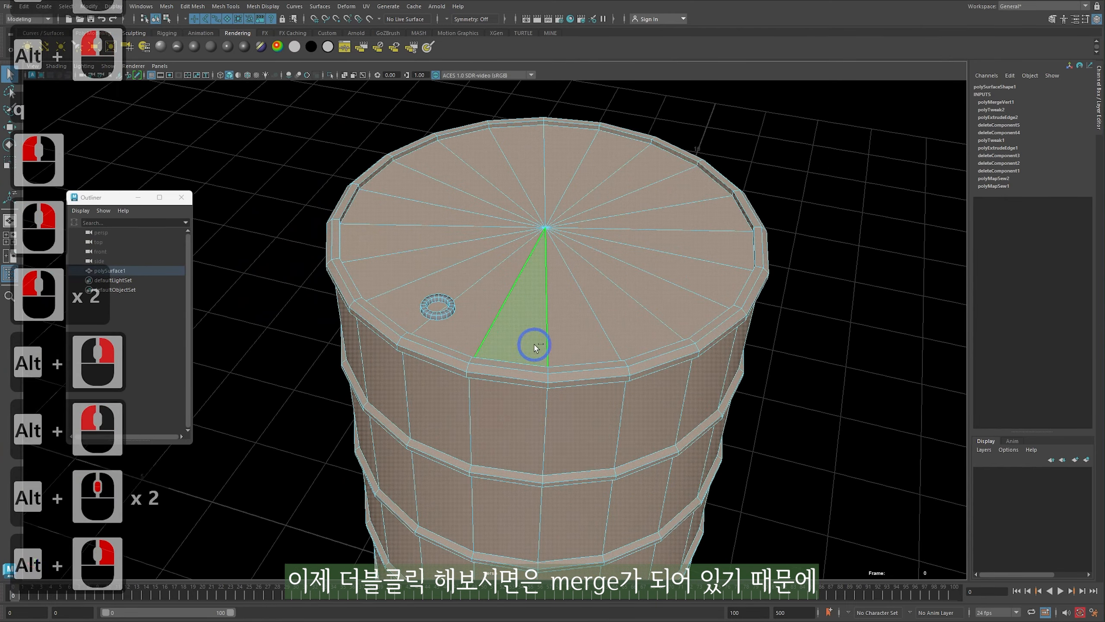
key("ctrl+2")
left_click_drag(514, 350, 579, 318, "ctrl+shift")
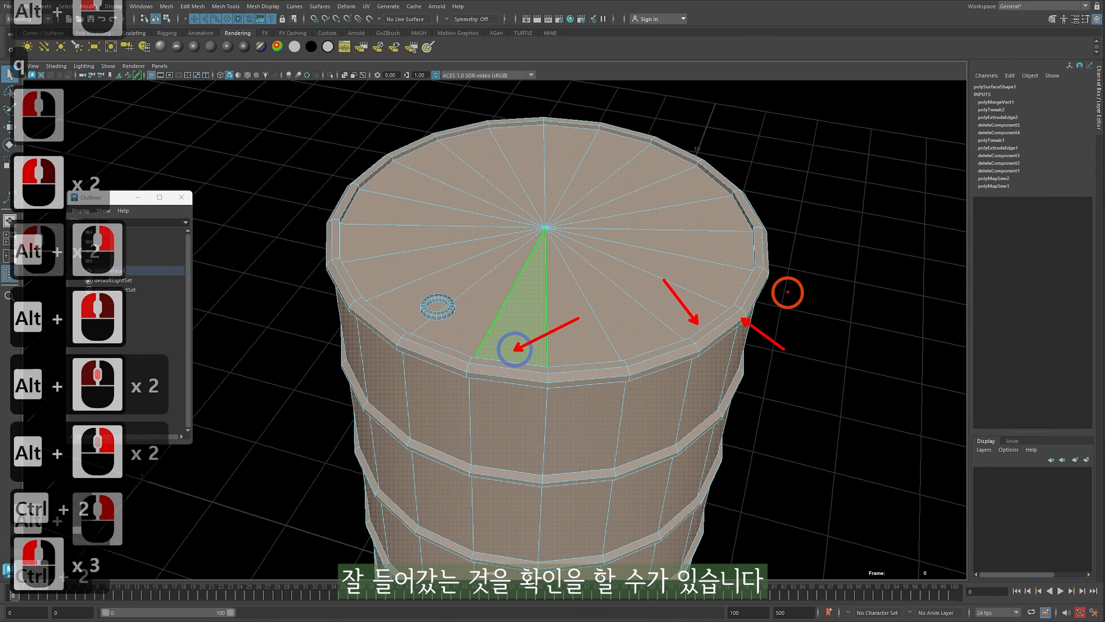
Return to object mode, deselect the barrel and inspect the cleaned-up model from several angles
key("Escape")
right_click_drag(522, 306, 429, 307, "alt")
left_click_drag(436, 291, 409, 257, "alt")
key("q")
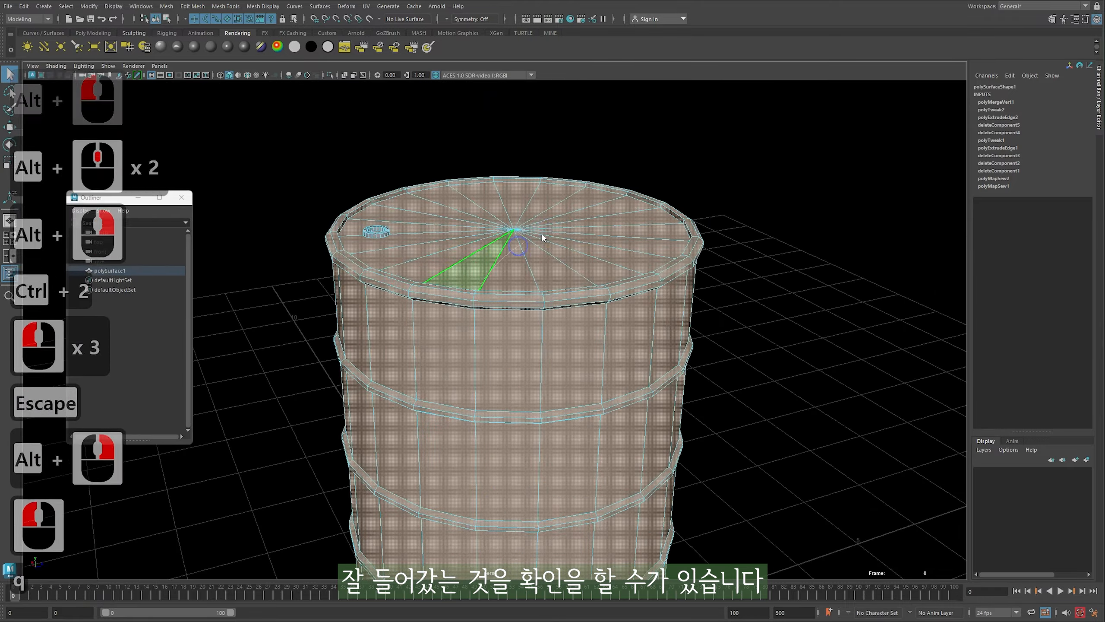
right_click_drag(511, 257, 546, 226)
right_click_drag(546, 235, 488, 261, "alt")
left_click_drag(487, 261, 480, 232, "alt")
left_click(618, 222)
right_click_drag(644, 248, 602, 229, "alt")
middle_click_drag(670, 349, 631, 294, "alt")
right_click_drag(631, 294, 609, 296, "alt")
left_click_drag(579, 313, 531, 375, "alt")
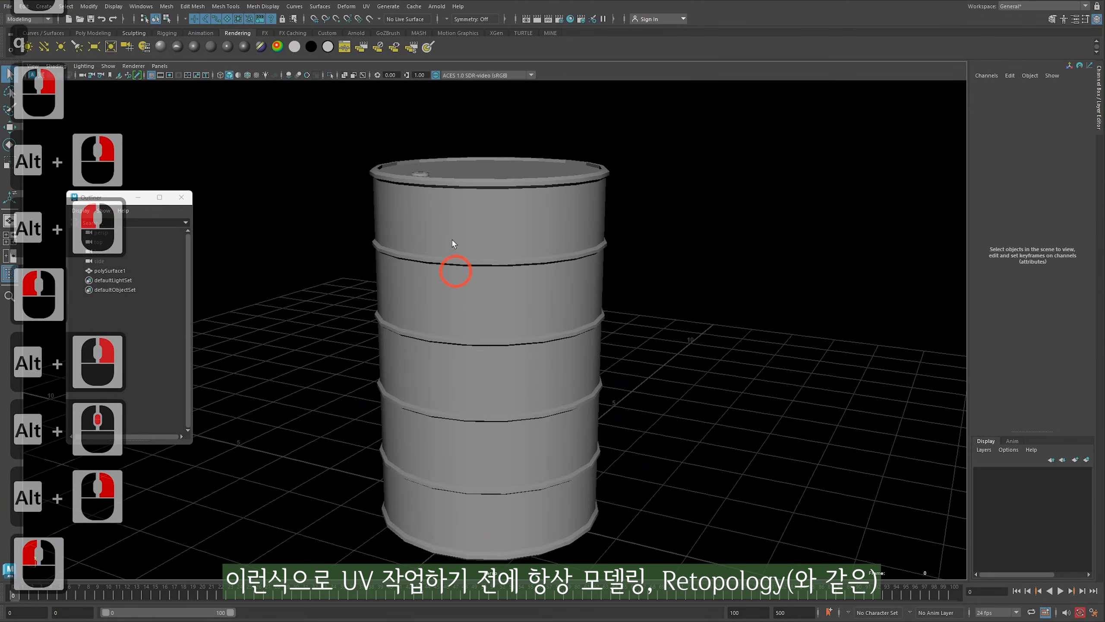
middle_click_drag(566, 278, 522, 269, "alt")
left_click_drag(600, 244, 635, 266, "alt")
Select the barrel in object mode and delete its construction history
left_click_drag(619, 330, 617, 301)
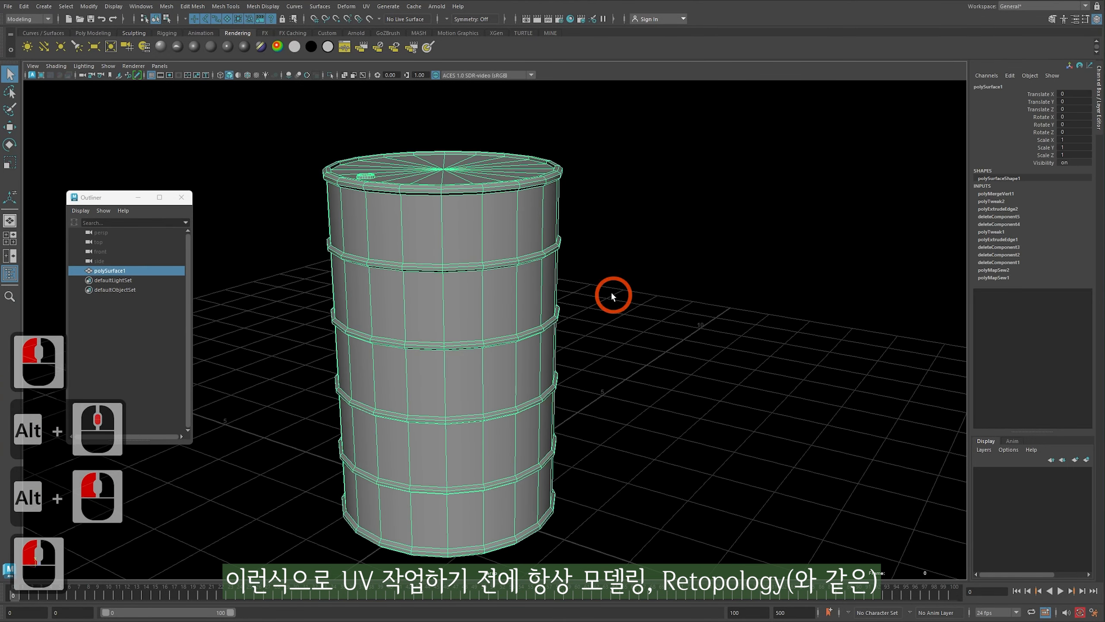
right_click_drag(477, 243, 375, 242, "alt")
left_click_drag(375, 242, 425, 246, "alt")
right_click_drag(424, 247, 478, 244, "alt")
middle_click_drag(479, 244, 491, 311, "alt")
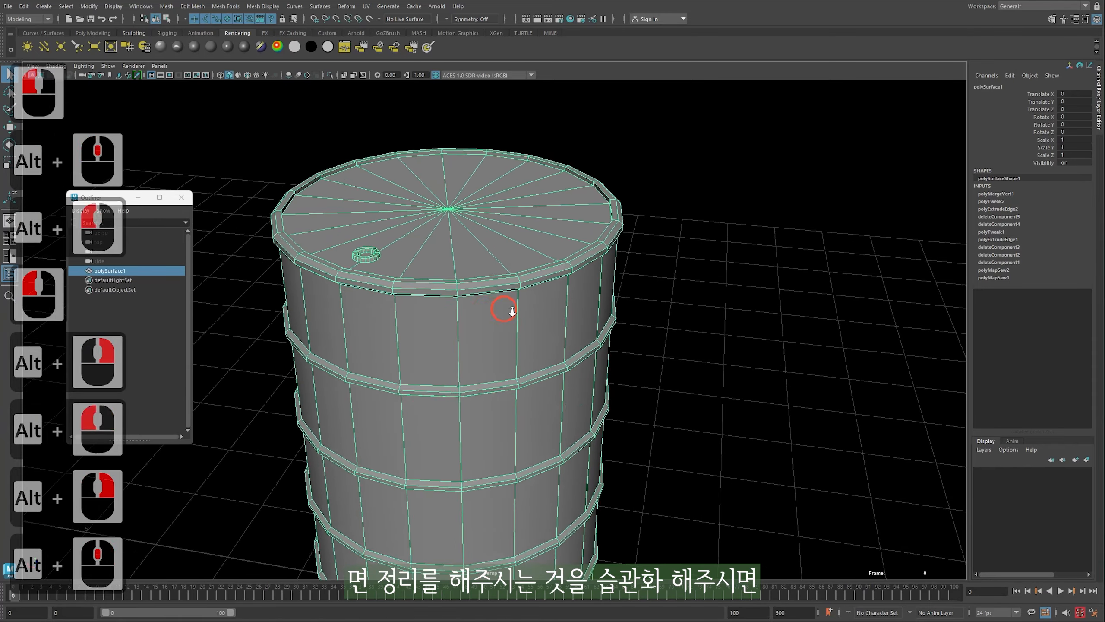
right_click_drag(491, 311, 537, 298, "alt")
right_click_drag(617, 264, 479, 261, "alt")
middle_click_drag(478, 261, 528, 286, "alt")
right_click_drag(528, 286, 496, 337, "alt")
left_click_drag(496, 338, 504, 312, "alt")
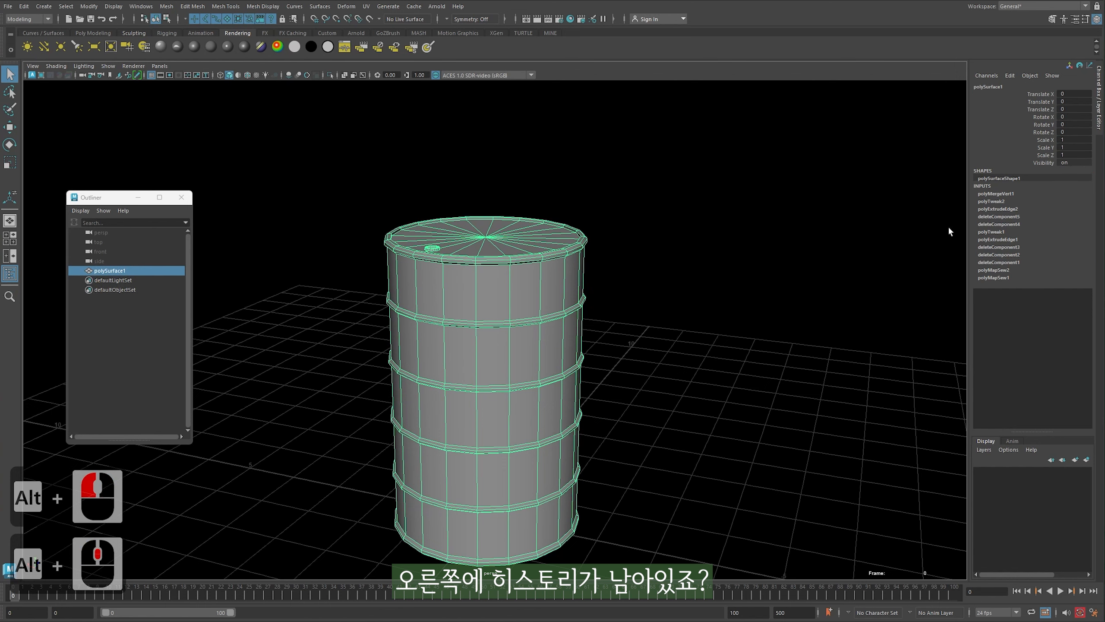
key("a")
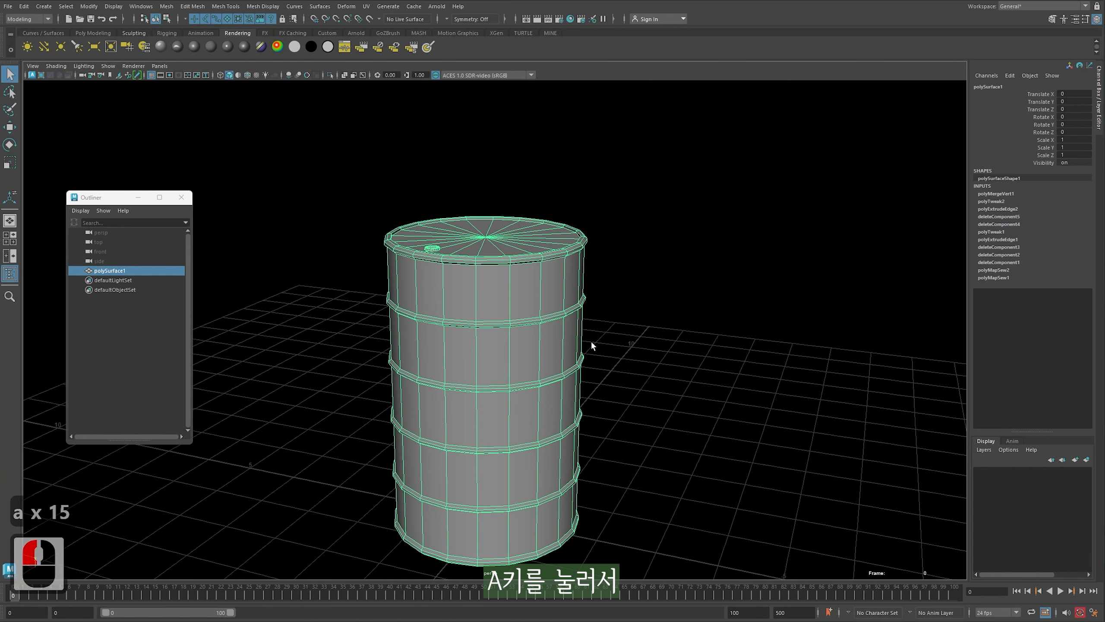
middle_click_drag(591, 346, 582, 330, "alt")
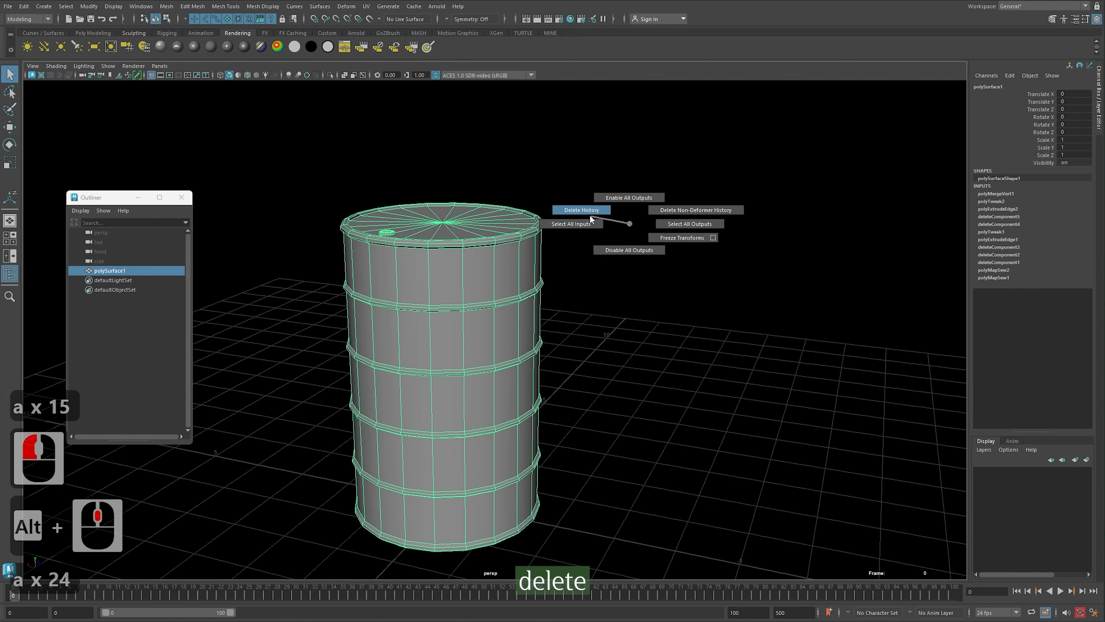
left_click(589, 214)
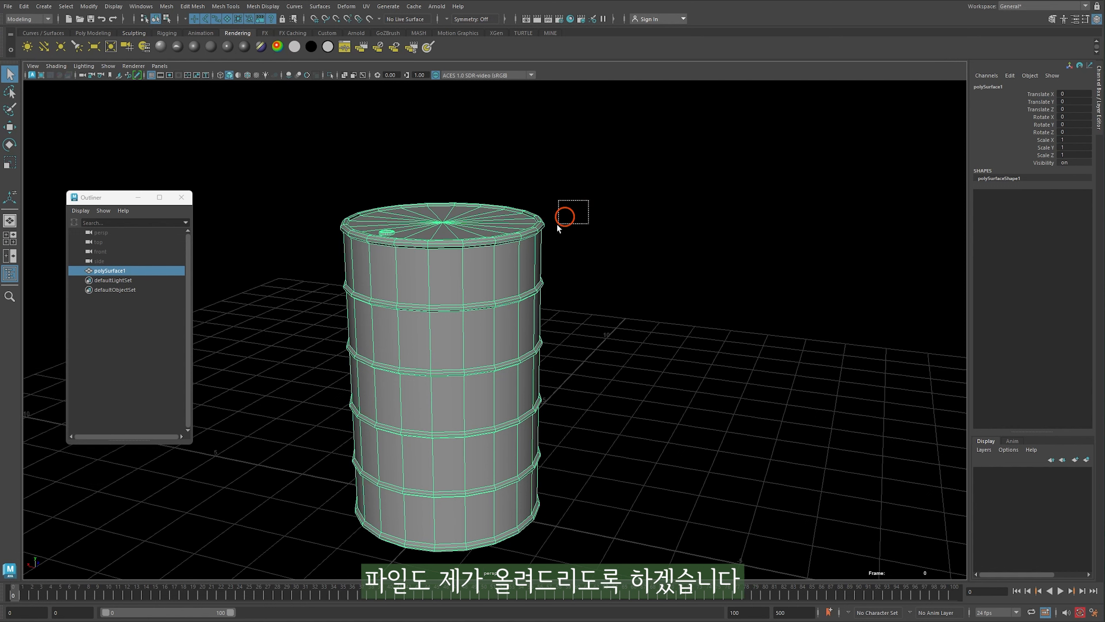
Open the UV Editor for the selected barrel and place its window beside the model
left_click(498, 280)
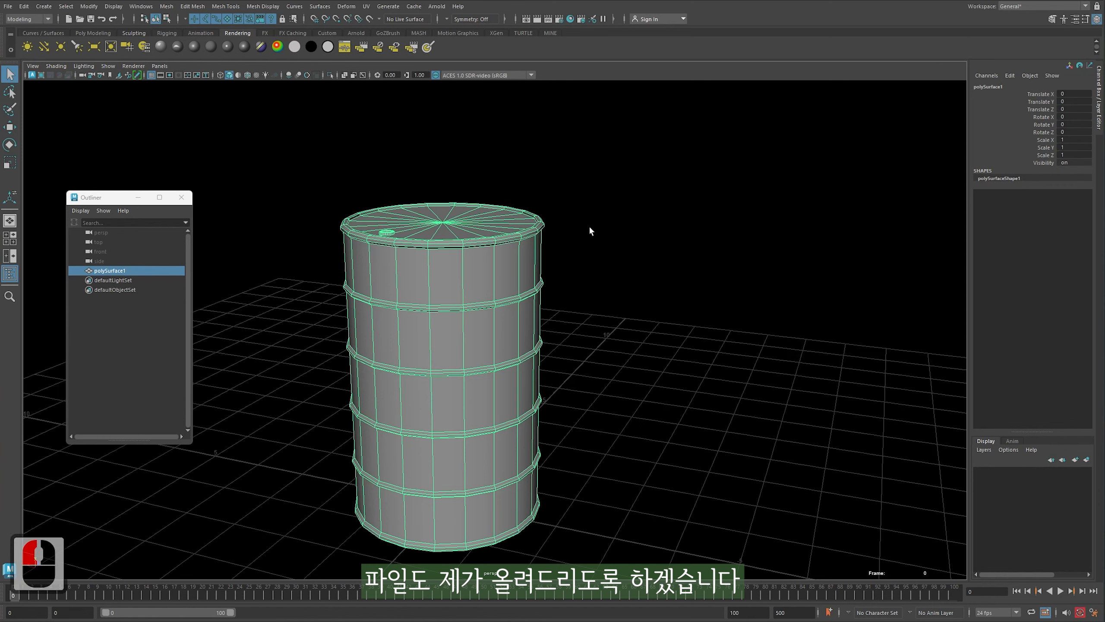
middle_click_drag(589, 230, 650, 200, "alt")
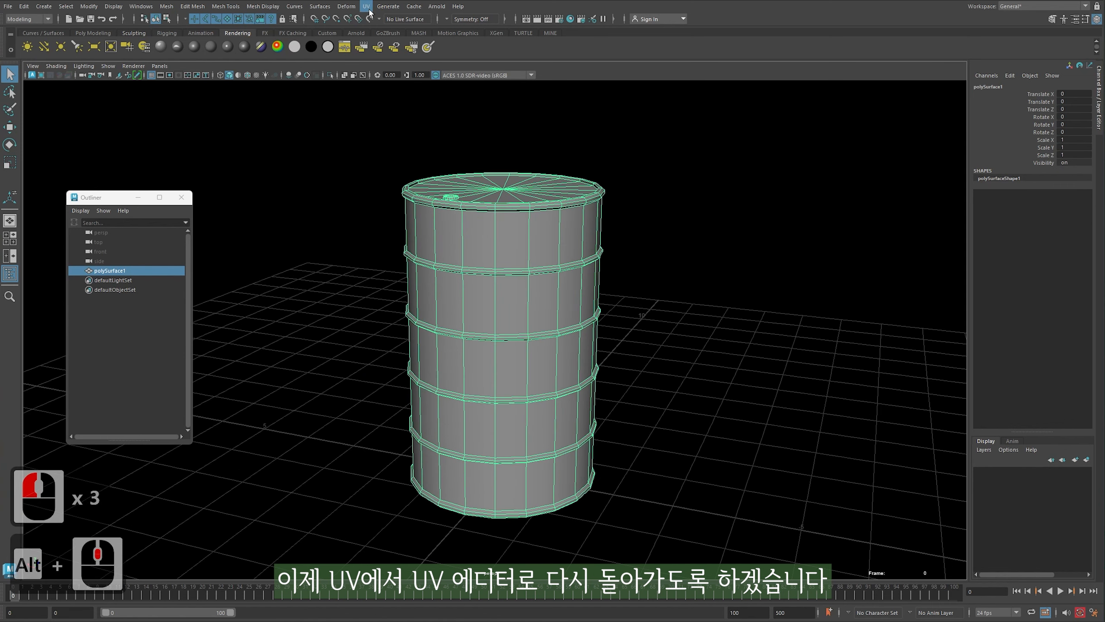
left_click(367, 6)
left_click(385, 19)
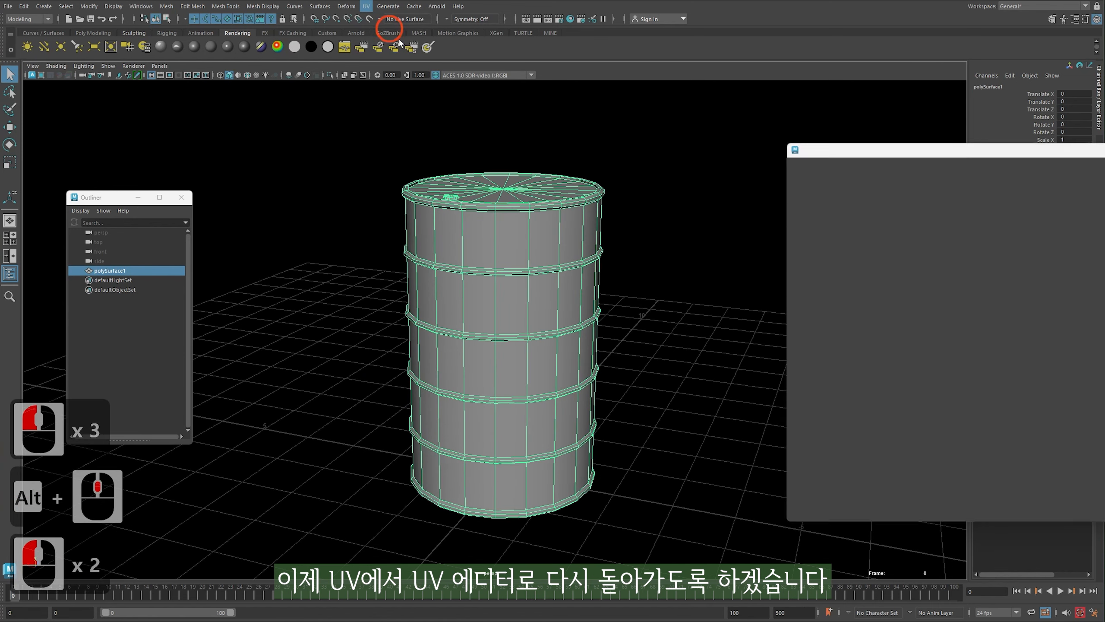
left_click_drag(864, 148, 683, 144)
middle_click_drag(537, 226, 440, 244, "alt")
right_click_drag(437, 245, 511, 256, "alt")
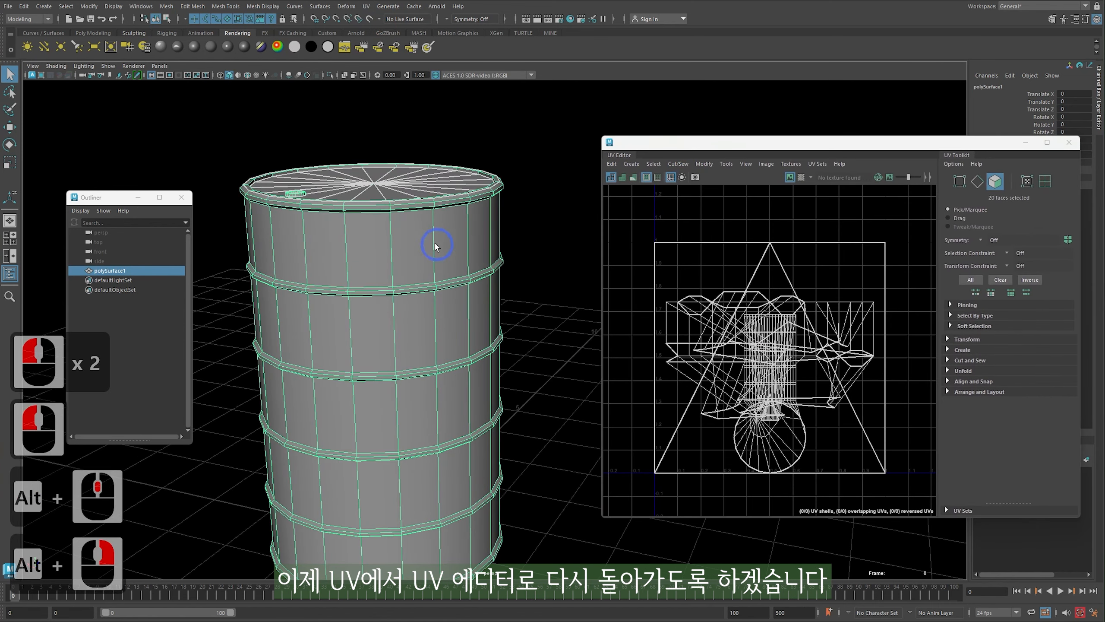
middle_click_drag(408, 230, 425, 208, "alt")
left_click_drag(421, 212, 451, 224, "alt")
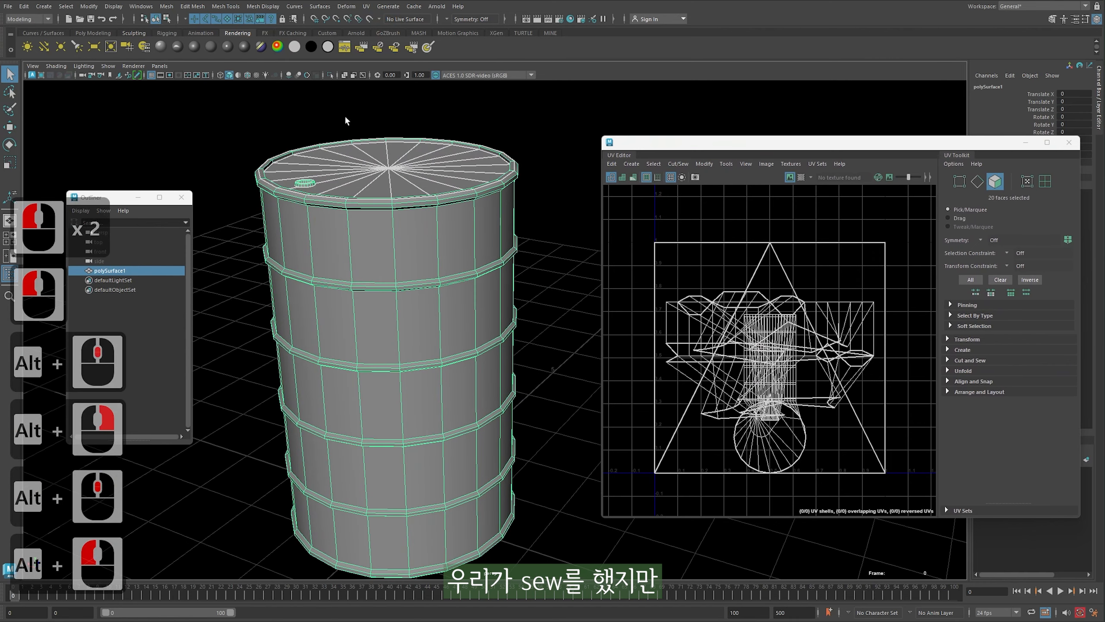
Switch to edge mode, select all the barrel's edges and sew their UVs together
middle_click_drag(405, 191, 430, 217, "alt")
right_click_drag(430, 217, 457, 220, "alt")
left_click_drag(376, 220, 474, 269, "alt")
middle_click_drag(334, 290, 379, 274, "alt")
right_click_drag(379, 274, 405, 270, "alt")
middle_click_drag(501, 281, 479, 213, "alt")
right_click_drag(479, 214, 425, 237, "alt")
left_click_drag(428, 292, 439, 249, "alt")
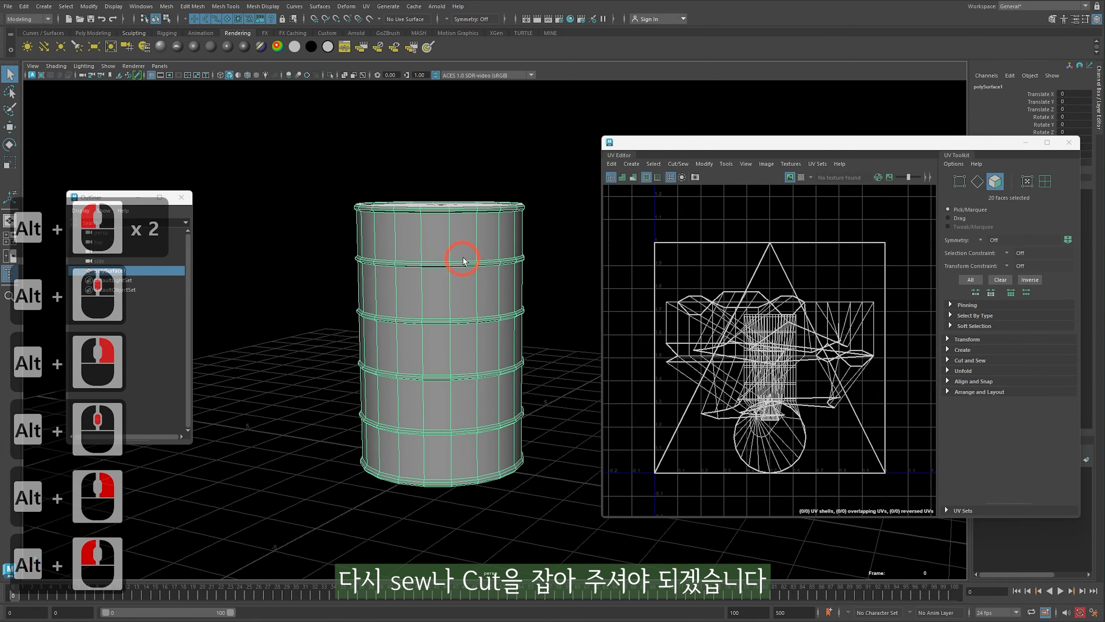
right_click(463, 250)
left_click(468, 220)
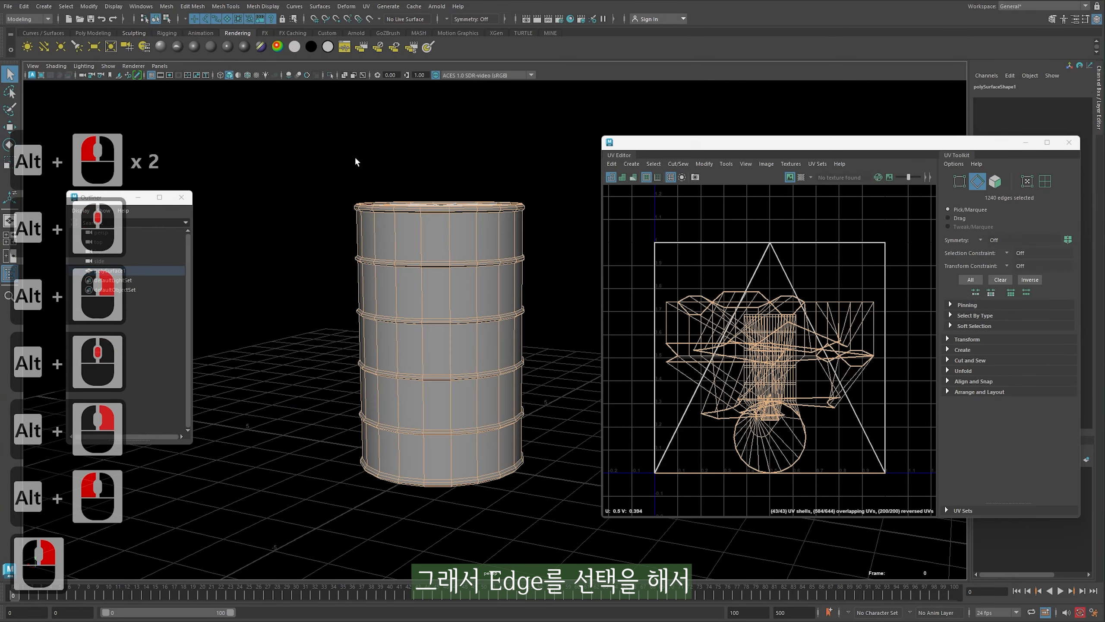
left_click_drag(319, 209, 578, 551)
left_click_drag(450, 203, 458, 258, "alt")
right_click_drag(457, 258, 485, 257, "alt")
left_click_drag(485, 257, 490, 242, "alt")
left_click(678, 165)
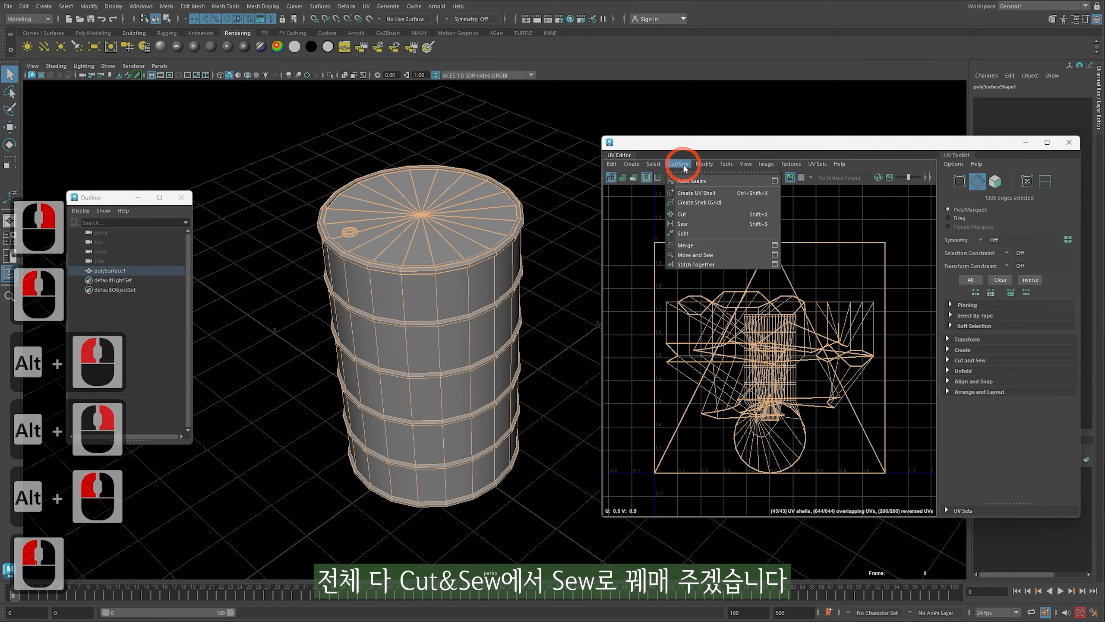
left_click(703, 225)
Return to object mode and examine the barrel's sewn UV layout
right_click_drag(427, 271, 486, 247)
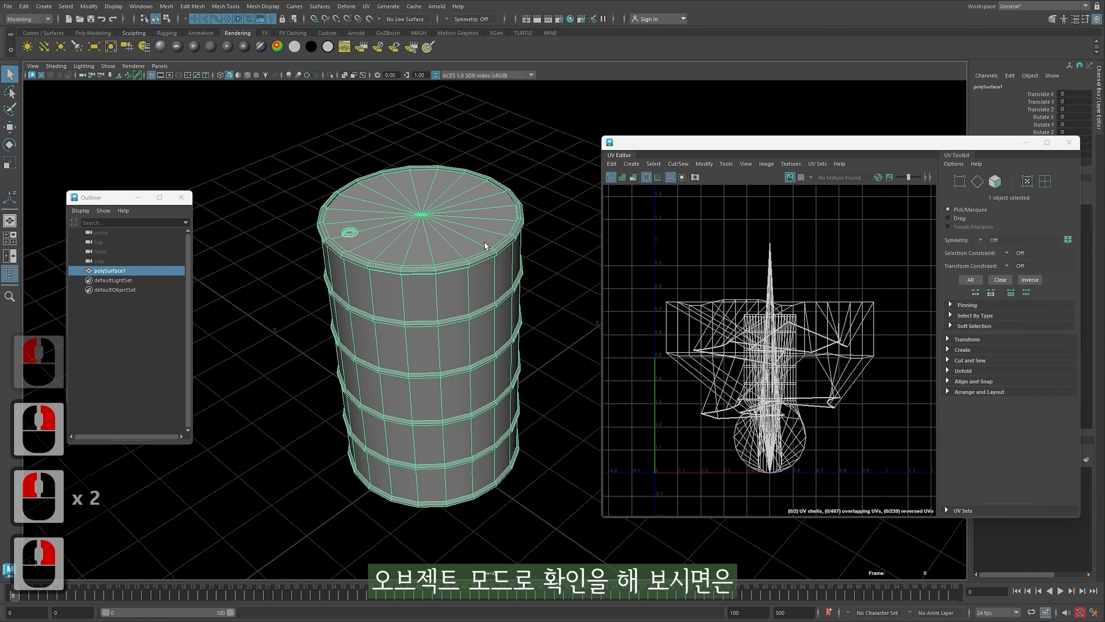
left_click_drag(622, 270, 765, 434)
key("ctrl+2")
mouse_move(656, 215)
left_mouse_down("ctrl")
mouse_move(696, 291)
mouse_move(910, 478)
left_mouse_up("ctrl")
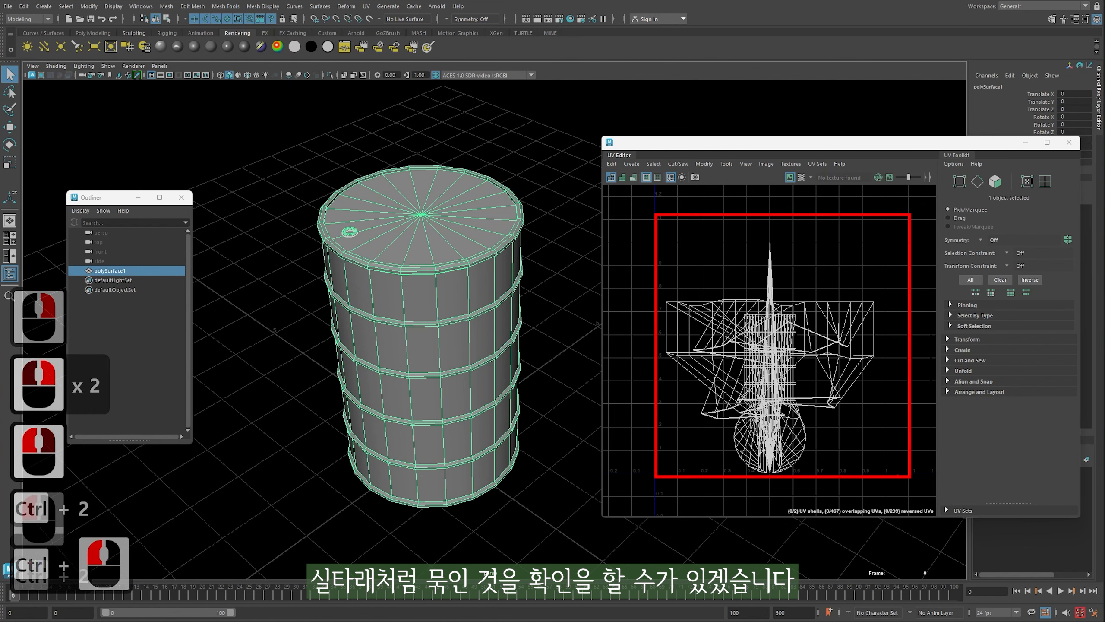
key("Escape")
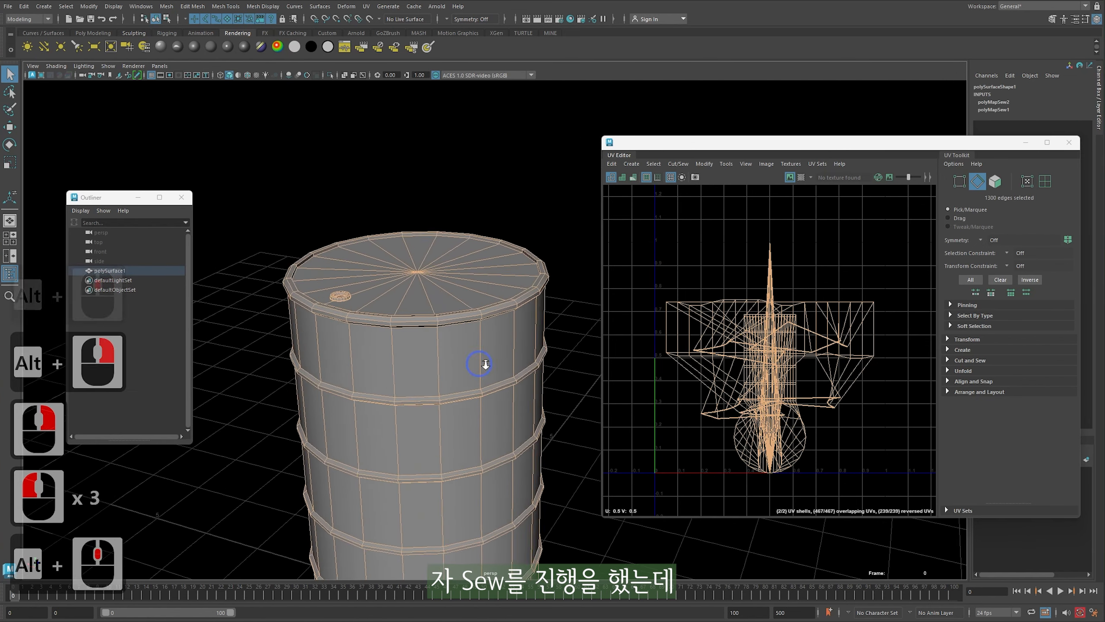
Switch to face mode and select the connected faces of the barrel and small lid ring separately to check their UV shells
right_click_drag(486, 366, 486, 350, "alt")
middle_click_drag(487, 351, 444, 348, "alt")
right_click_drag(443, 348, 434, 344, "alt")
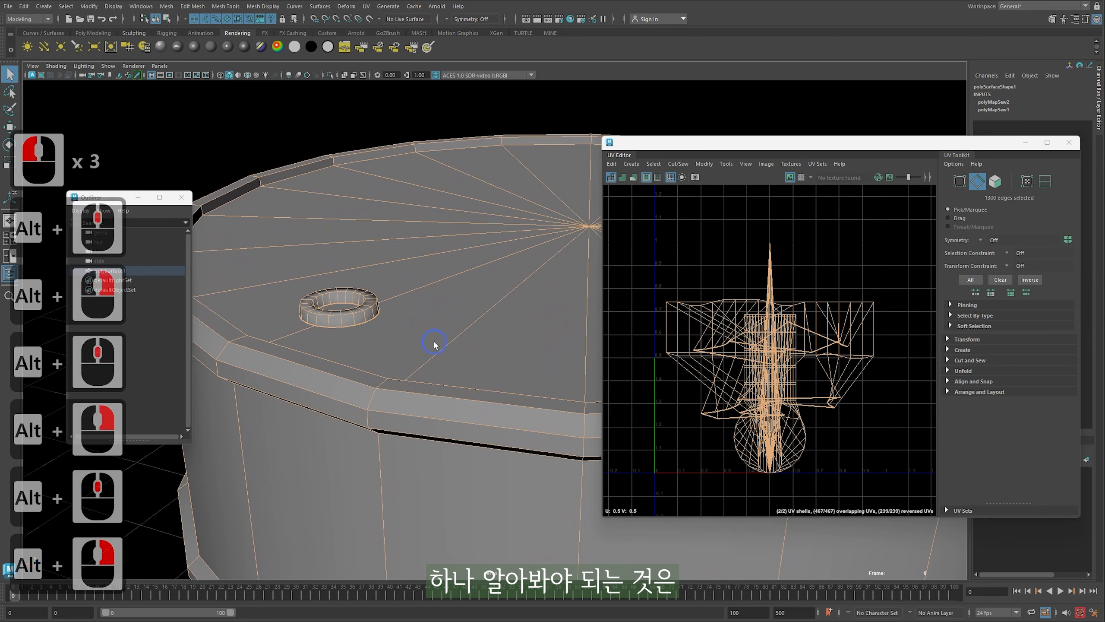
key("q")
right_click_drag(348, 339, 367, 320)
middle_click_drag(397, 318, 427, 323, "alt")
right_click_drag(426, 323, 439, 323, "alt")
right_click_drag(392, 294, 394, 329)
double_click(464, 301)
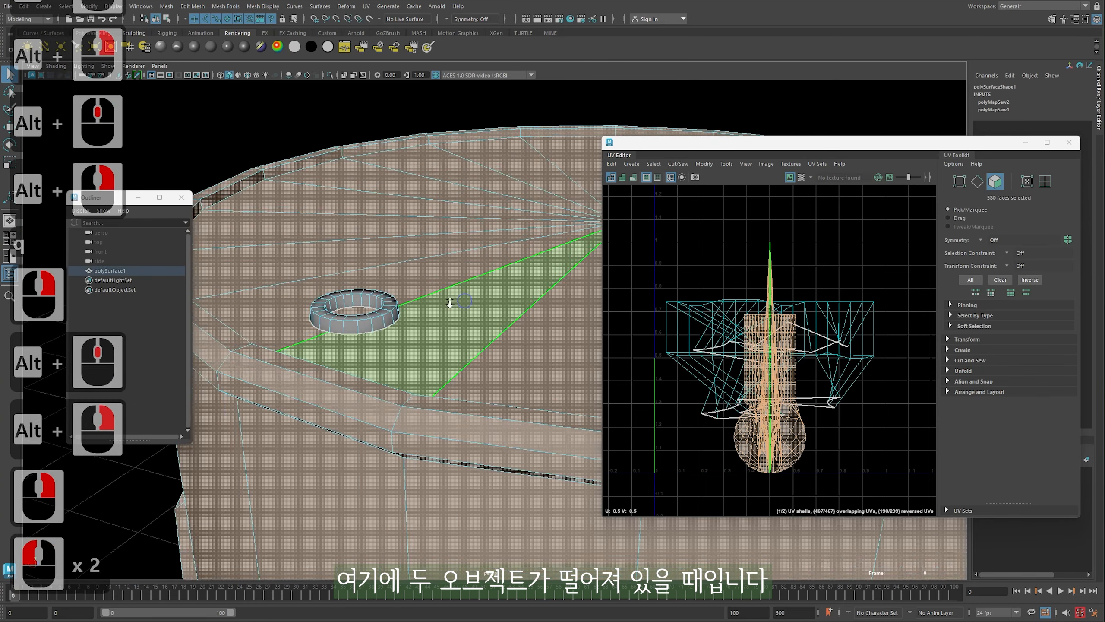
right_click_drag(449, 303, 355, 309, "alt")
double_click(438, 322)
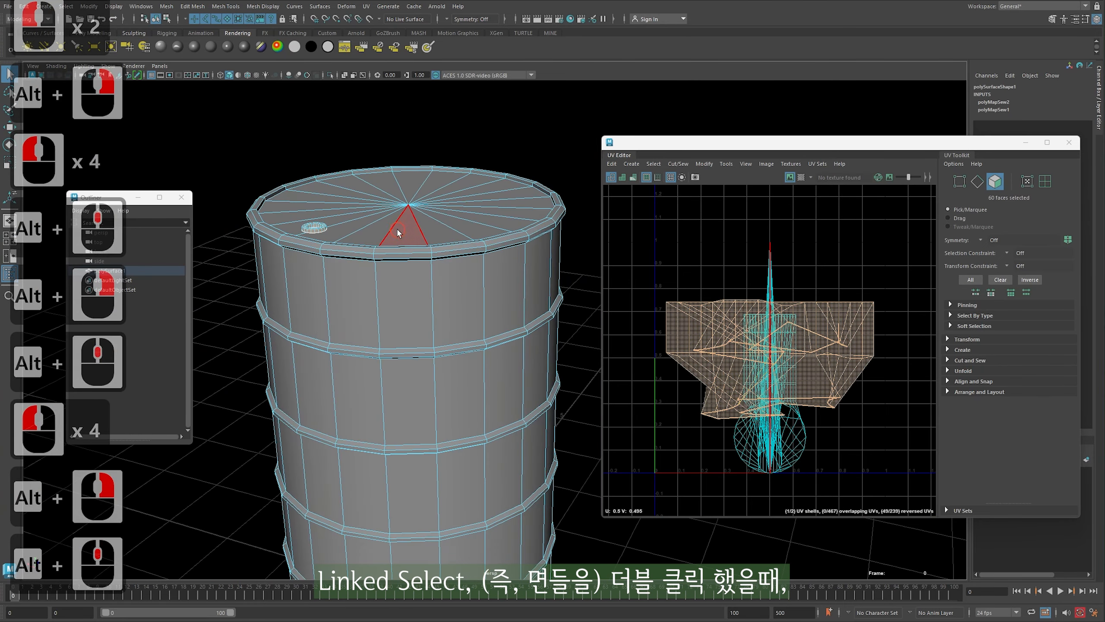
double_click(398, 233)
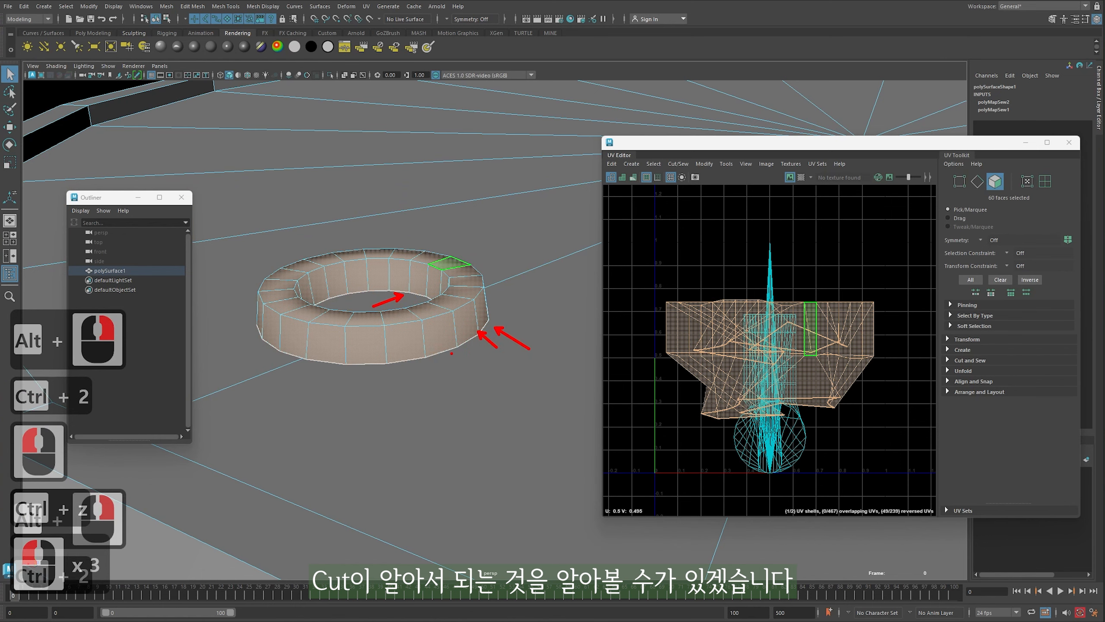
key("Escape")
Switch to edge mode and select the edge loop around the outline of the lid
mouse_move(452, 353)
right_mouse_down("alt")
mouse_move(244, 293)
mouse_move(291, 267)
right_mouse_up("alt")
left_click_drag(291, 266, 370, 289, "alt")
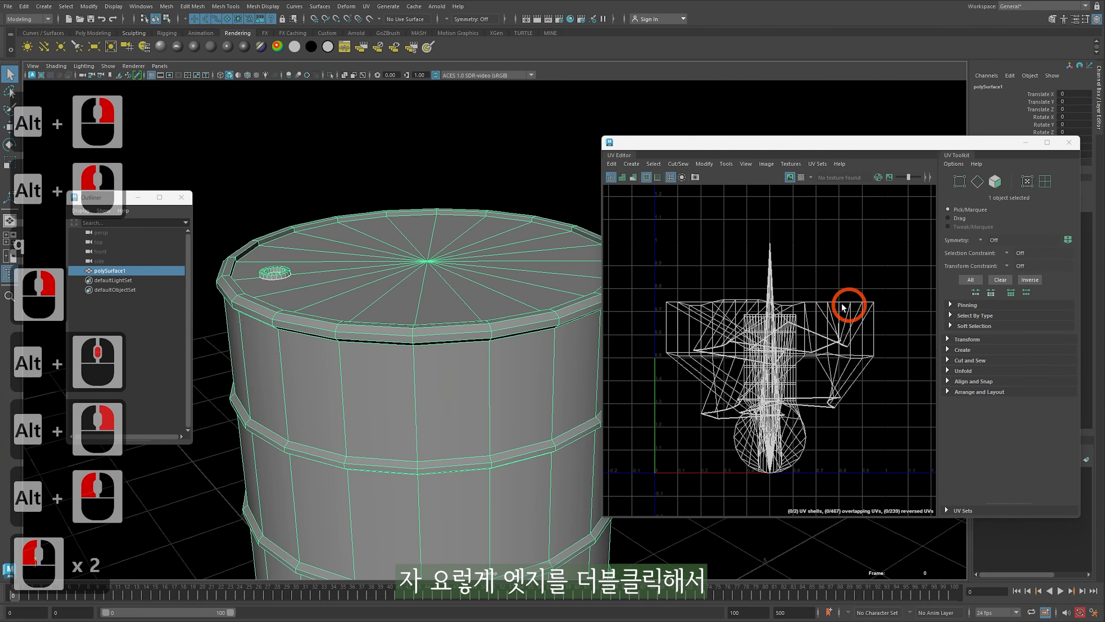
right_click_drag(474, 261, 472, 230)
left_click(427, 213)
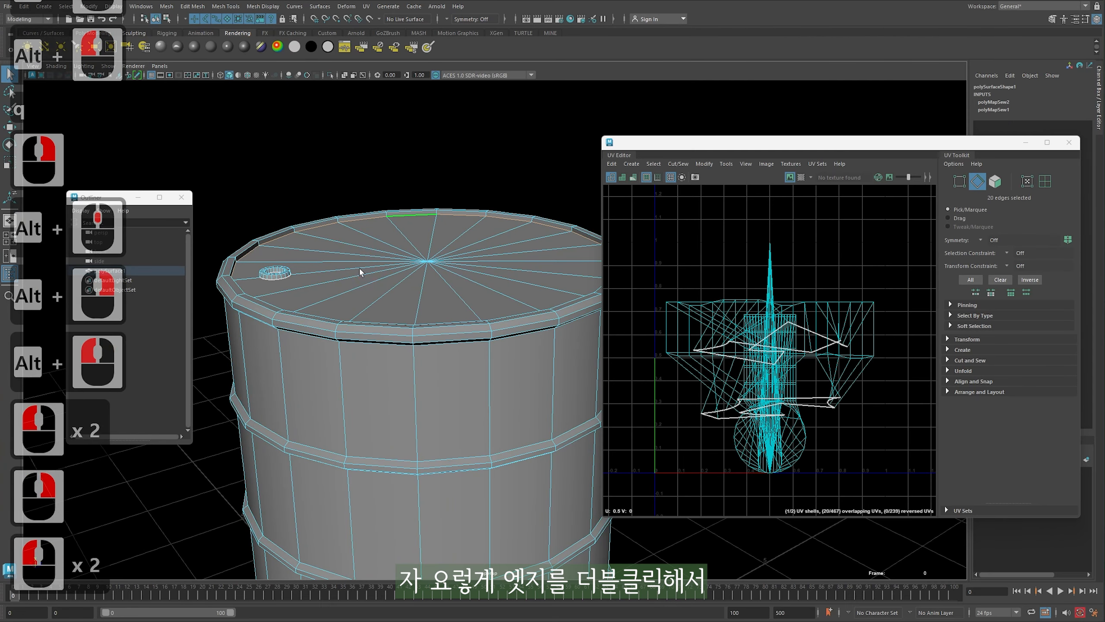
right_click_drag(372, 288, 452, 307, "alt")
middle_click_drag(453, 307, 464, 332, "alt")
right_click_drag(464, 332, 438, 320, "alt")
left_click(679, 162)
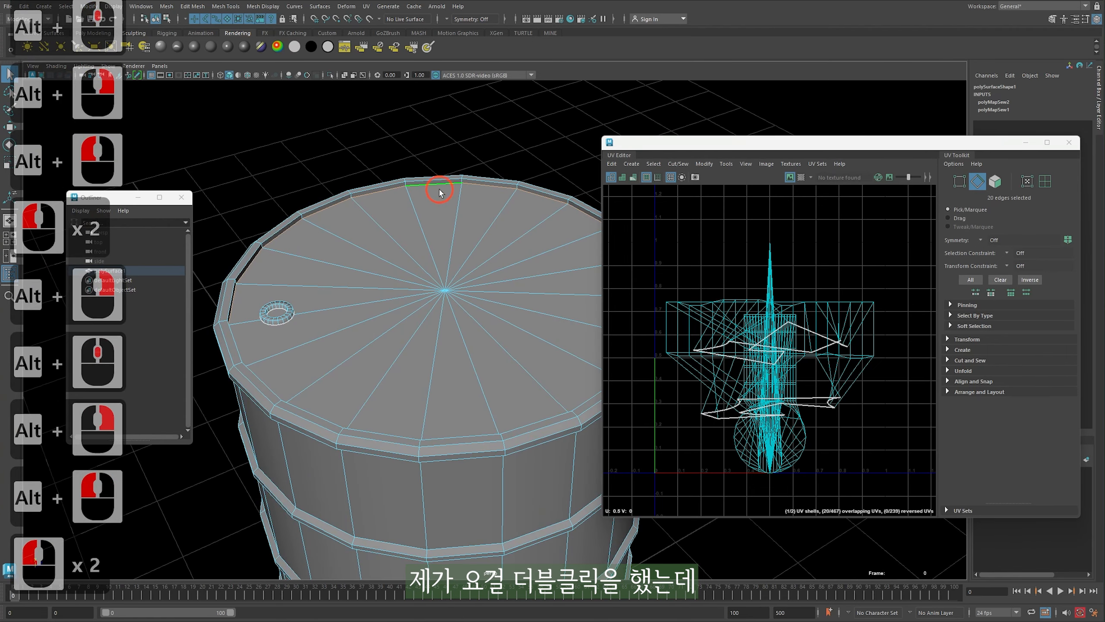
double_click(420, 193, "ctrl")
double_click(320, 212, "ctrl")
double_click(287, 409, "ctrl")
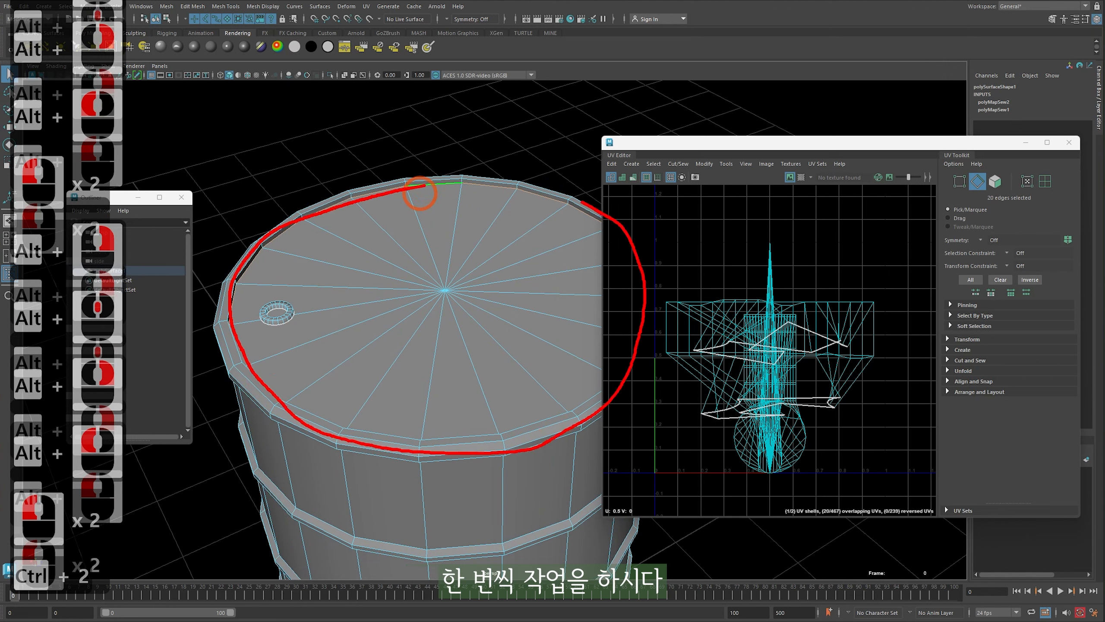
left_click_drag(463, 180, 439, 279)
left_click_drag(504, 190, 453, 270)
mouse_move(458, 274)
left_mouse_down()
mouse_move(563, 201)
mouse_move(625, 229)
left_mouse_up()
left_click_drag(419, 297, 304, 378)
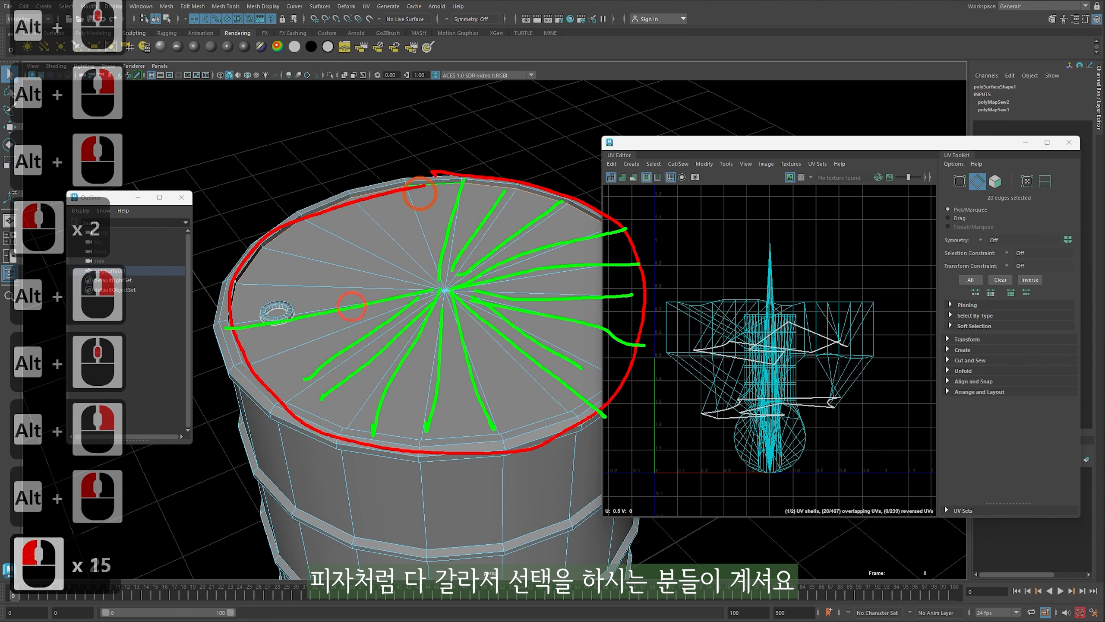
mouse_move(458, 171)
left_mouse_down()
mouse_move(531, 123)
mouse_move(596, 165)
left_mouse_up()
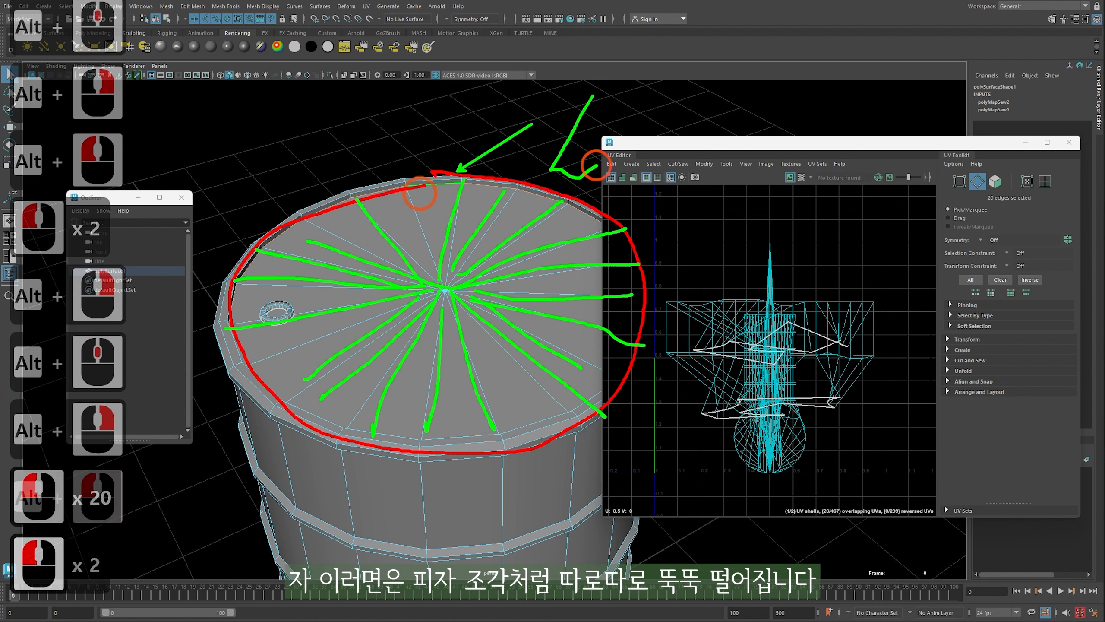
left_click_drag(635, 87, 703, 136)
left_click_drag(635, 83, 712, 84)
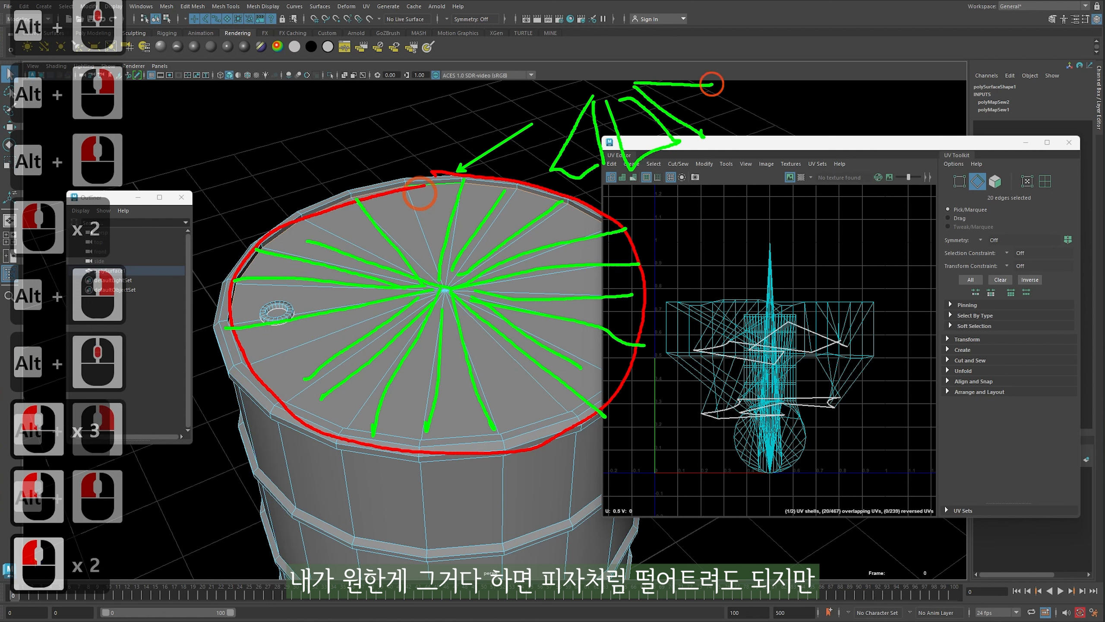
left_click_drag(575, 80, 477, 120)
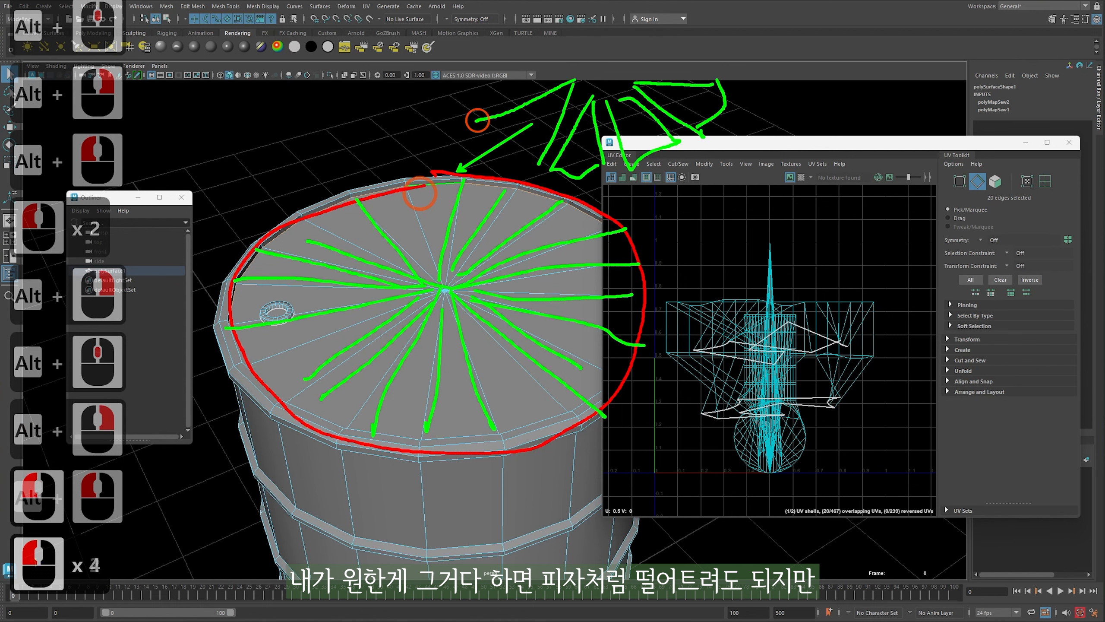
key("Escape")
Reselect the edge loop around the outline of the lid and cut its UVs
double_click(481, 189)
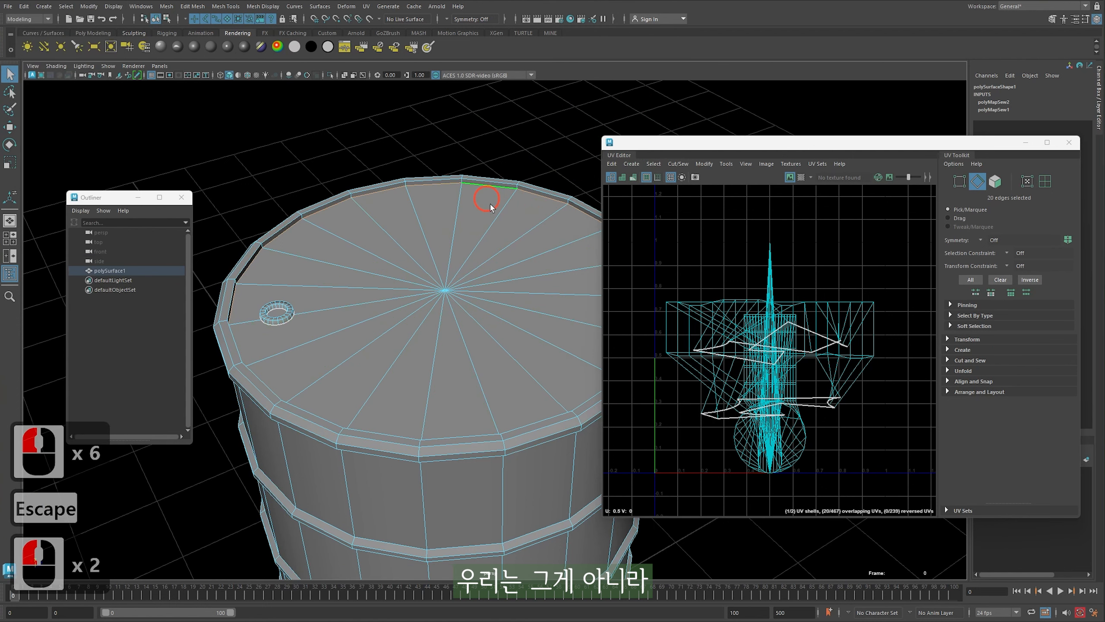
middle_click_drag(512, 226, 484, 217, "alt")
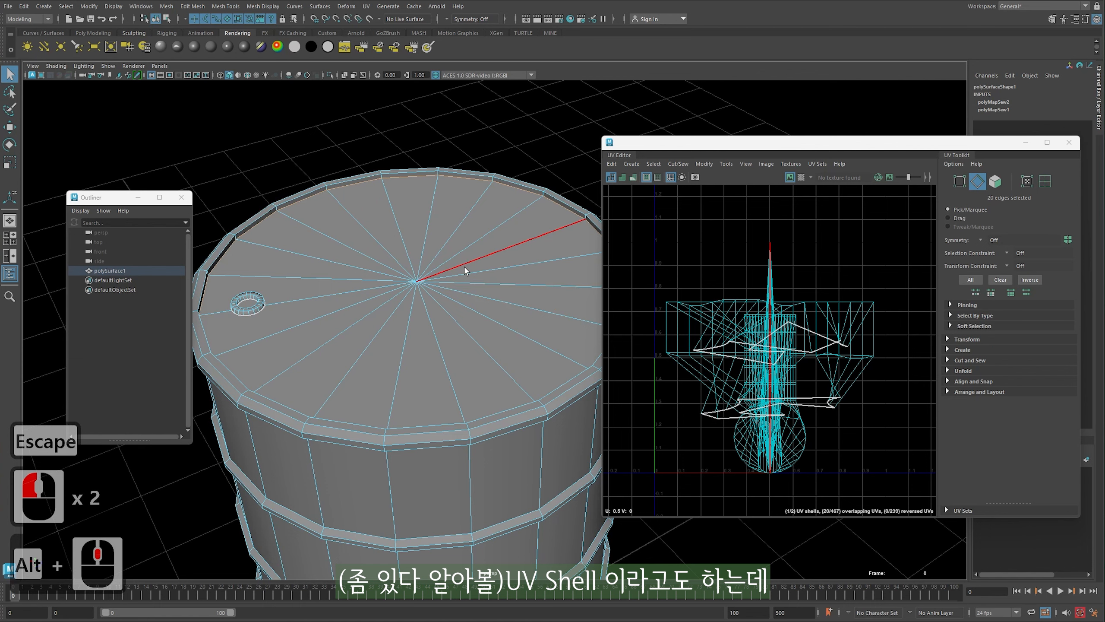
double_click(414, 178)
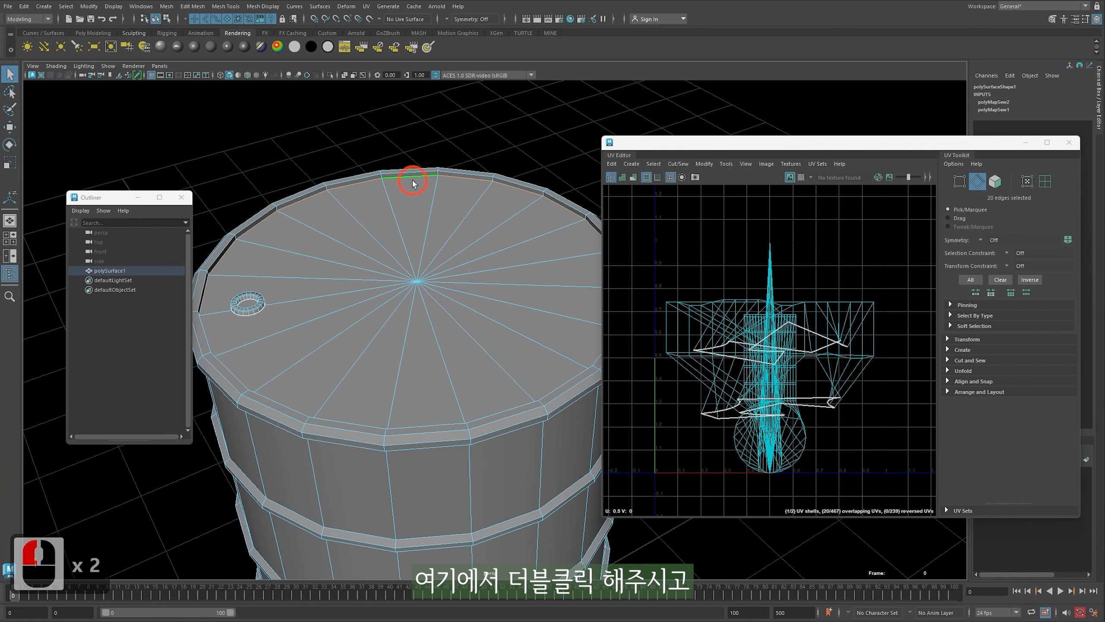
left_click(682, 177)
left_click(679, 164)
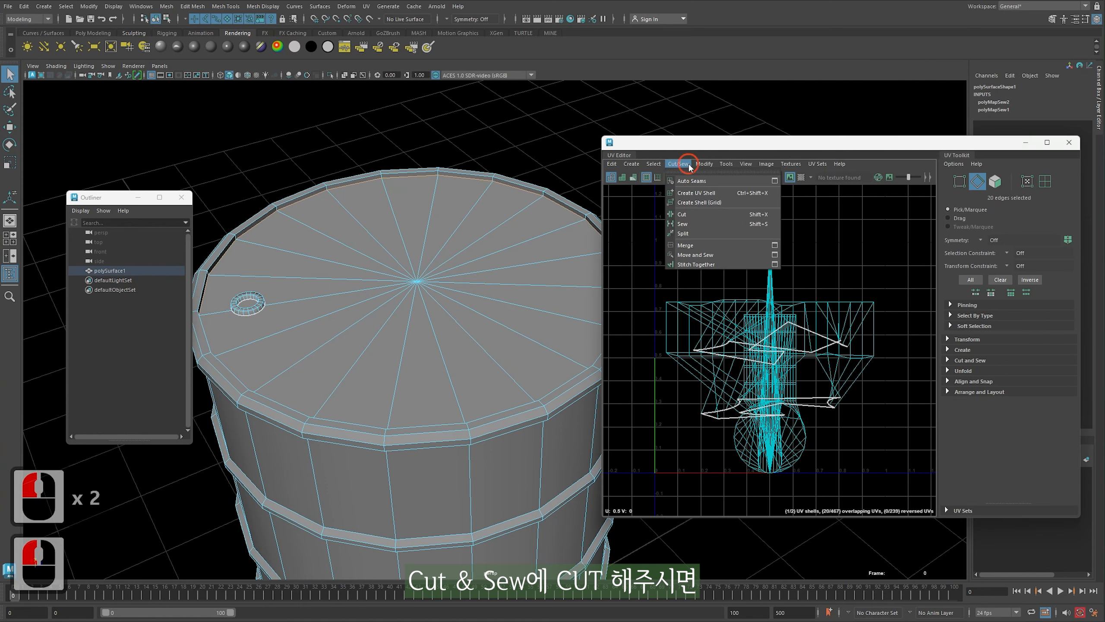
left_click(696, 214)
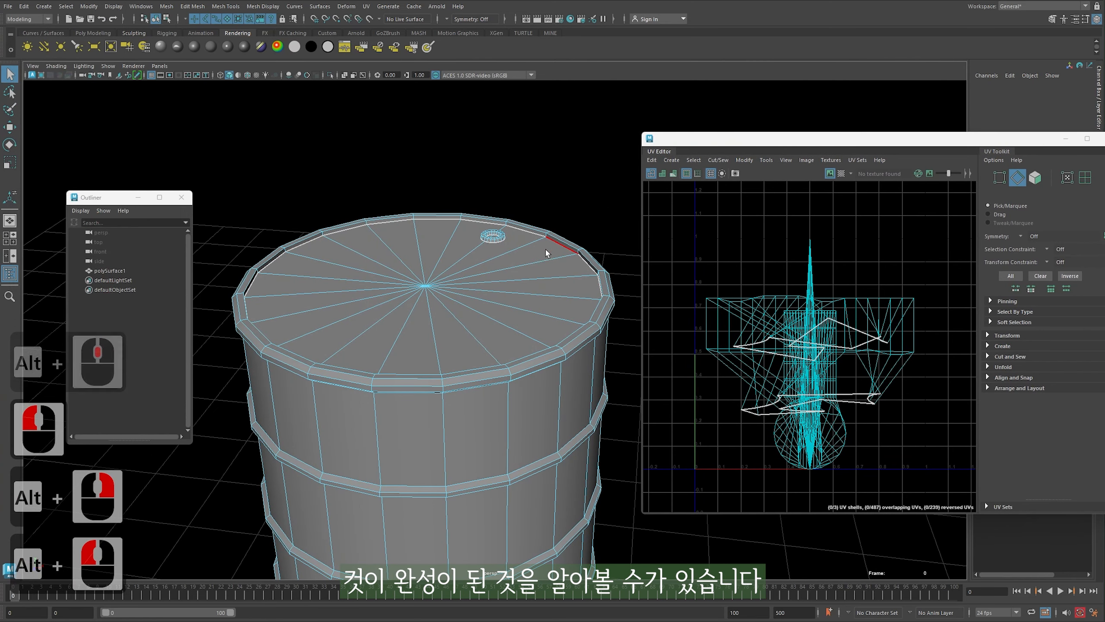
Select the edge loop around the outline of the barrel's bottom face and cut its UVs
right_click_drag(565, 328, 492, 328, "alt")
middle_click_drag(483, 479, 469, 328, "alt")
left_click_drag(468, 328, 446, 209, "alt")
middle_click_drag(446, 218, 453, 274, "alt")
right_click_drag(453, 277, 476, 279, "alt")
middle_click_drag(476, 279, 491, 427, "alt")
double_click(454, 268)
left_click_drag(454, 269, 459, 303, "alt")
left_click(717, 160)
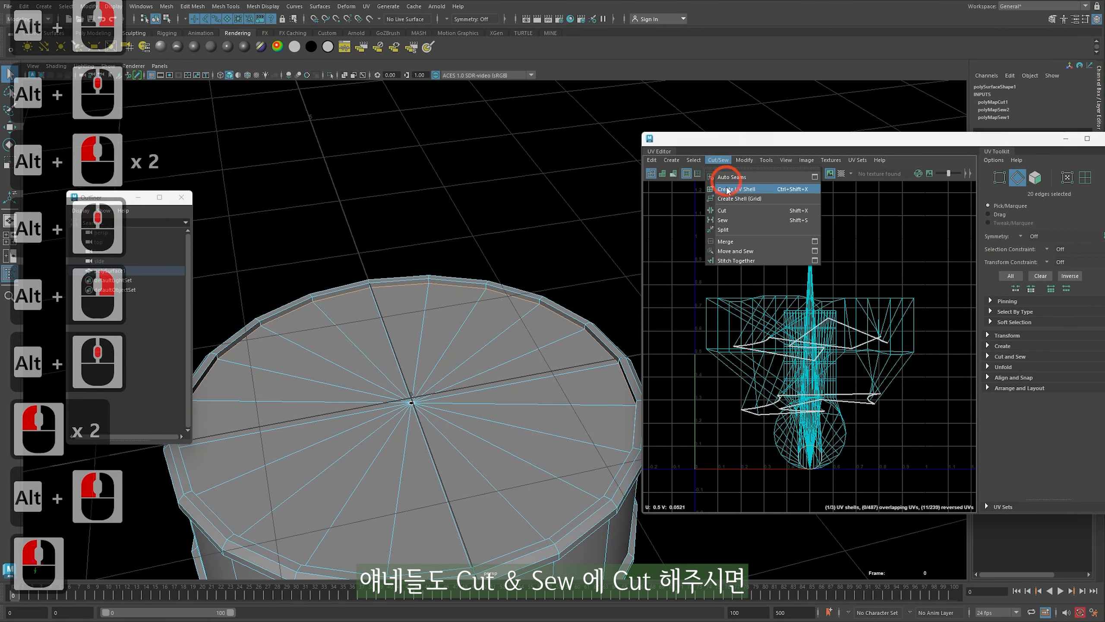
left_click(723, 211)
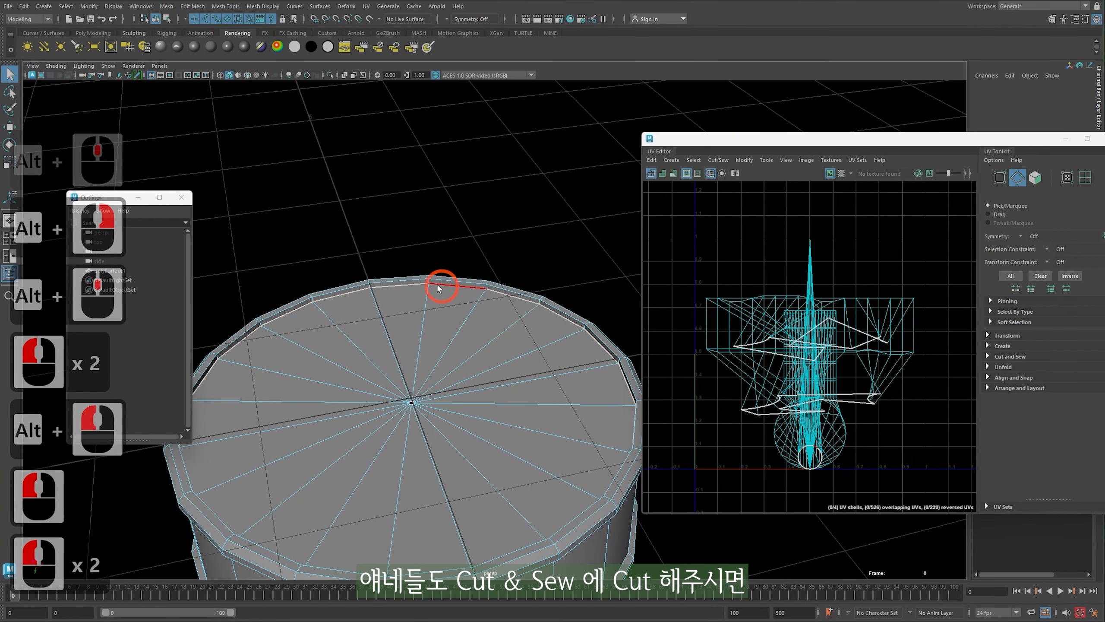
Examine the whole barrel and its UV layout with both end faces cut
middle_click_drag(362, 509, 392, 444, "alt")
right_click_drag(392, 444, 383, 388, "alt")
left_click_drag(383, 370, 360, 397, "alt")
middle_click_drag(361, 397, 360, 376, "alt")
left_click_drag(361, 376, 460, 349, "alt")
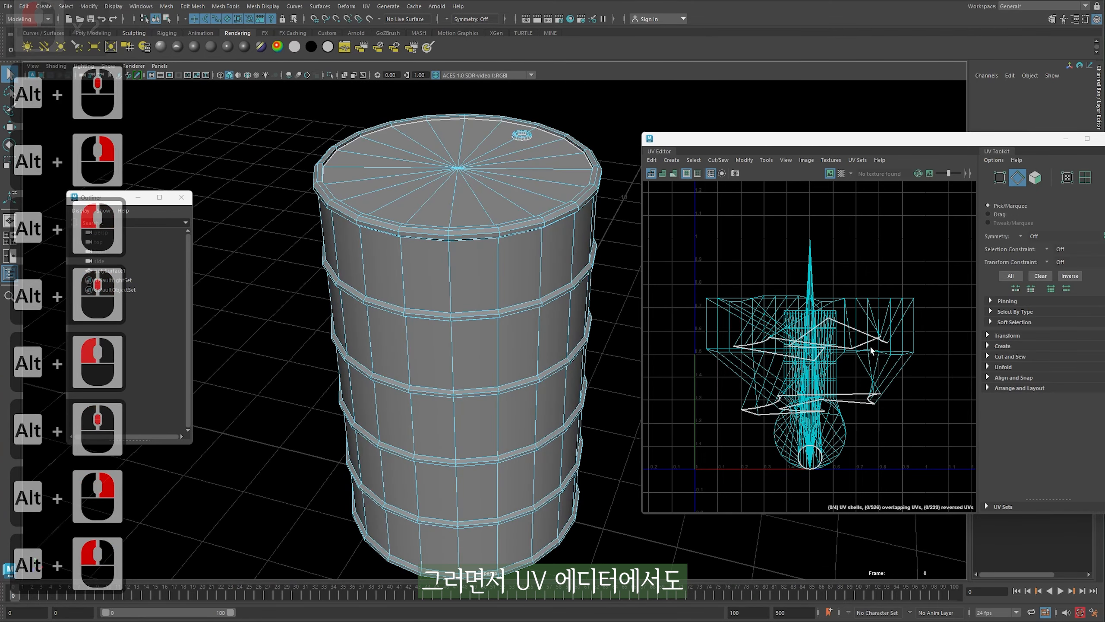
key("ctrl+2")
left_click_drag(874, 342, 907, 368)
left_click_drag(786, 361, 764, 383)
left_click_drag(846, 407, 864, 435)
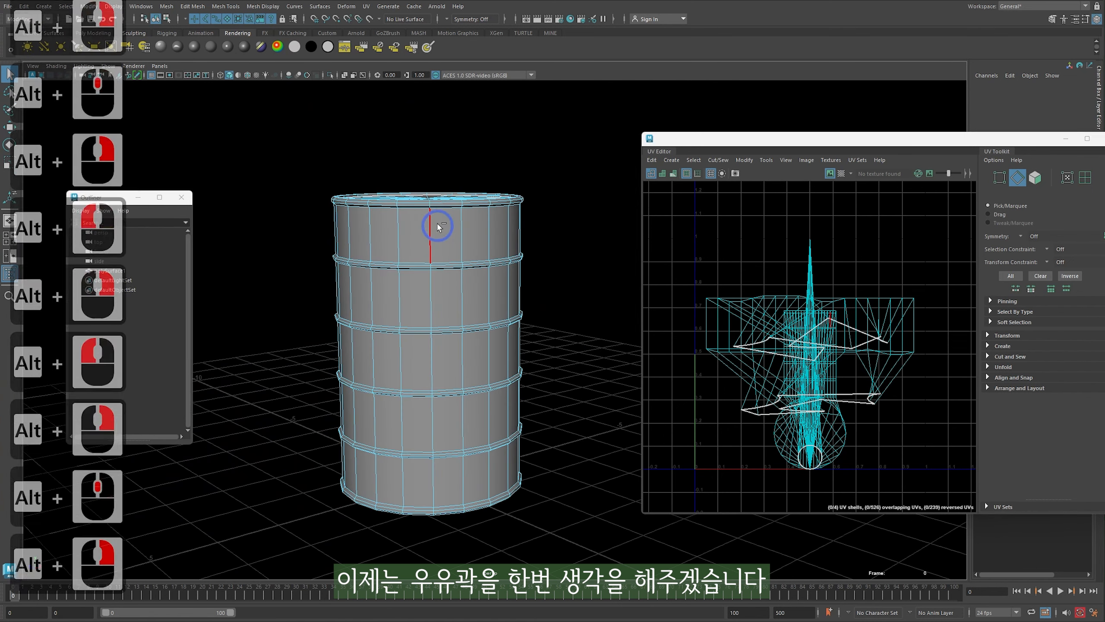
left_click_drag(444, 227, 437, 225, "alt")
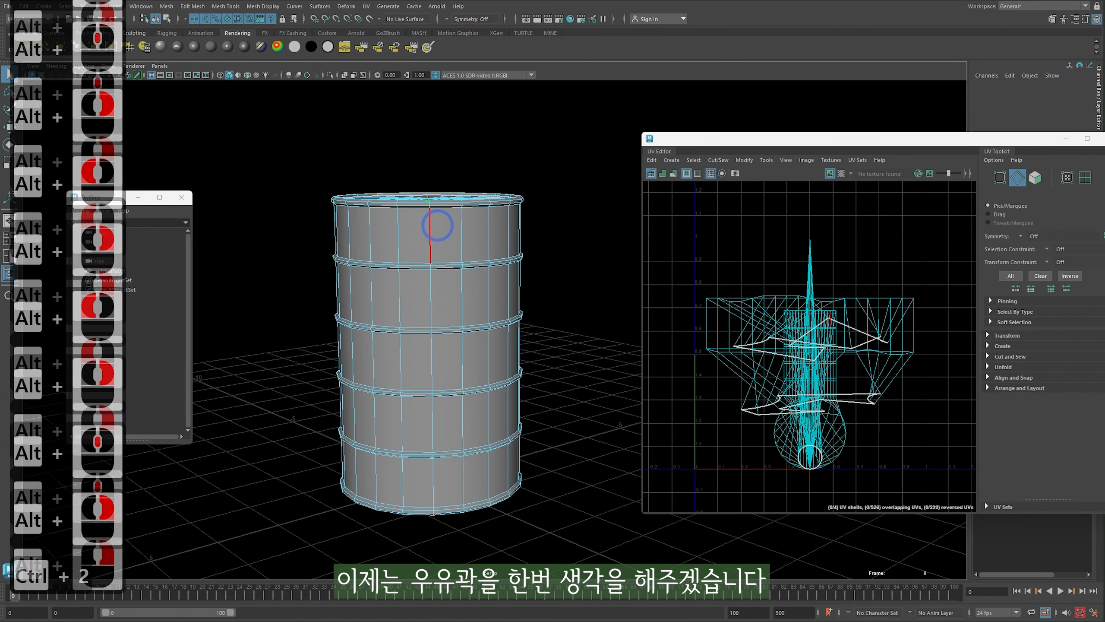
left_click_drag(429, 200, 433, 385)
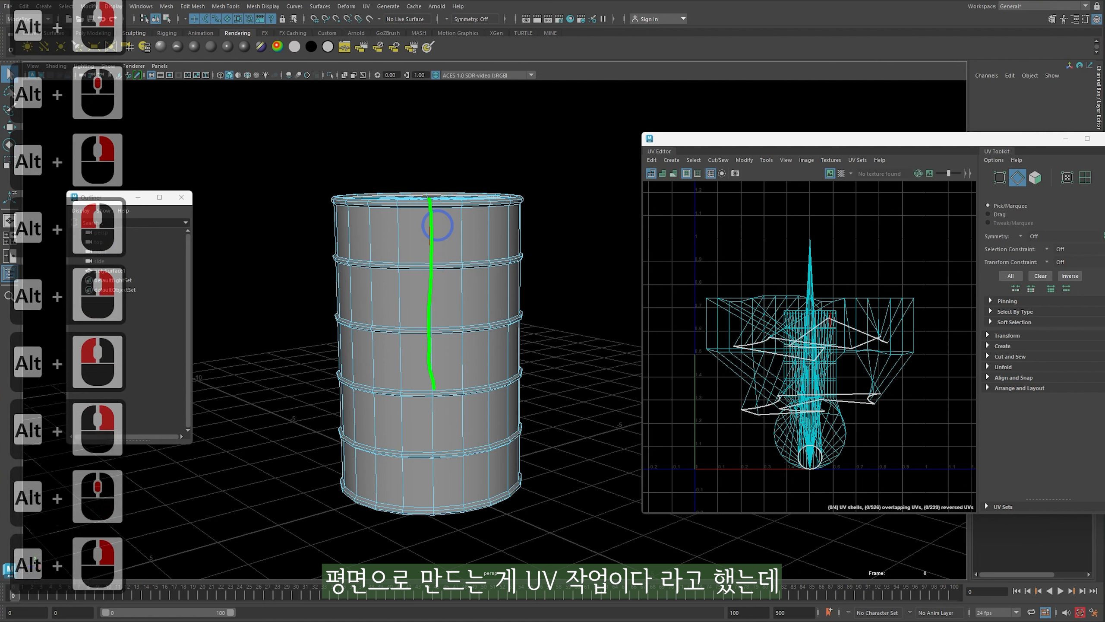
left_click_drag(433, 467, 433, 515)
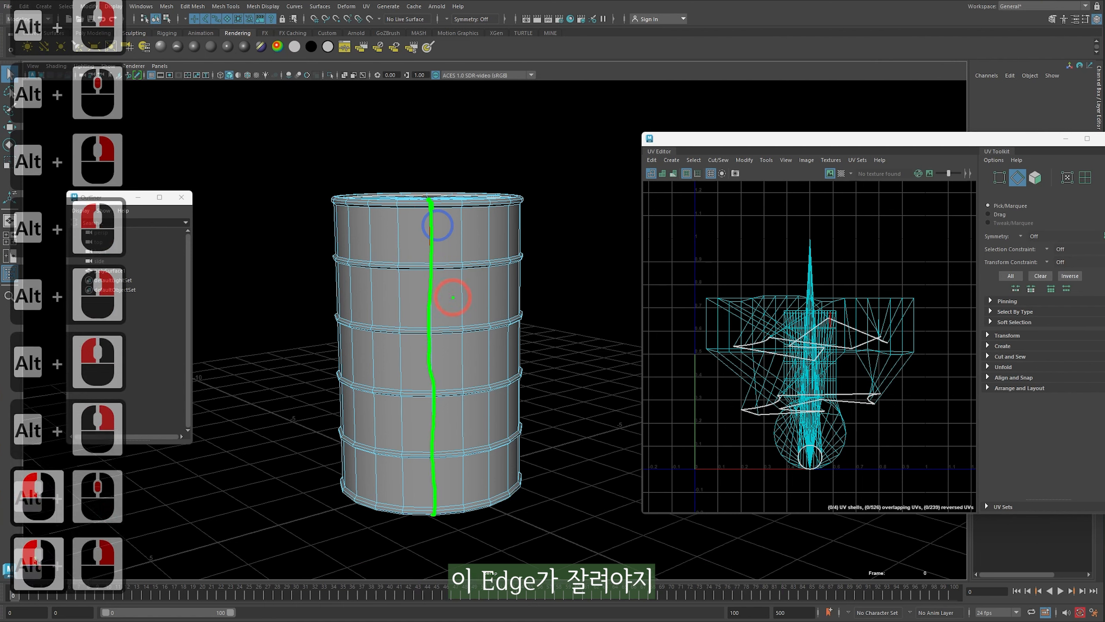
mouse_move(206, 92)
left_mouse_down("ctrl")
mouse_move(316, 141)
mouse_move(564, 178)
left_mouse_up("ctrl")
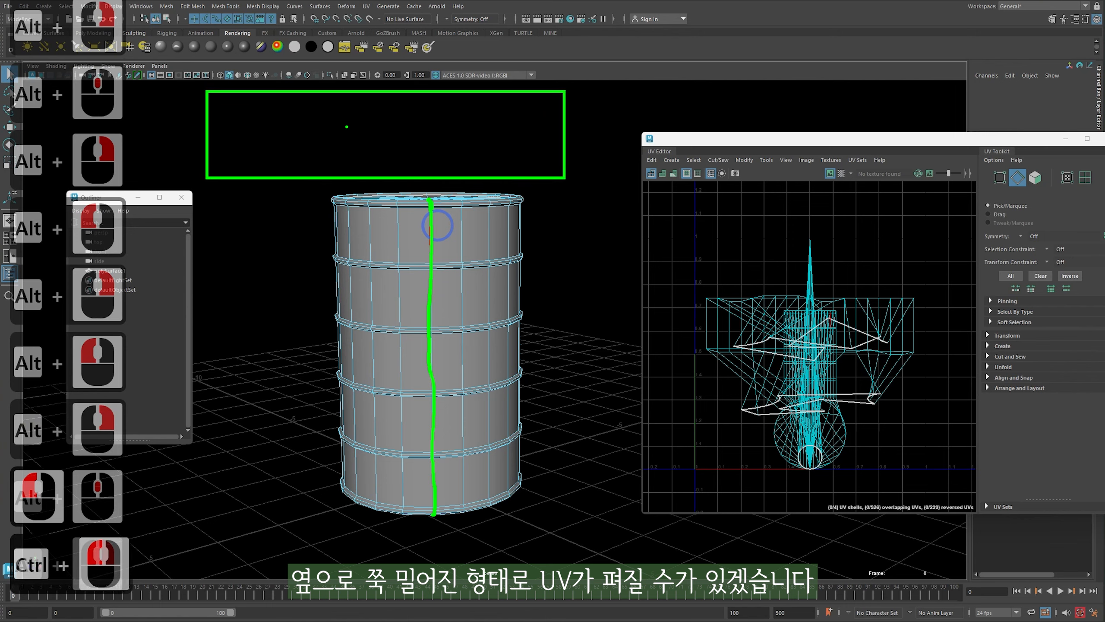
left_click_drag(336, 176, 329, 98)
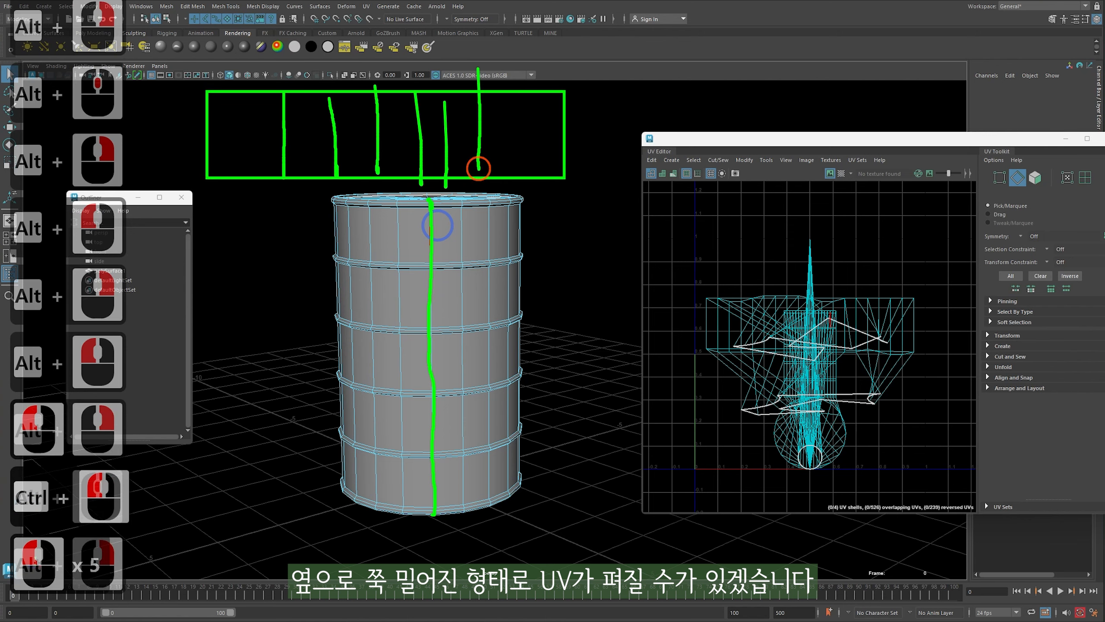
key("Escape")
middle_click_drag(493, 215, 492, 257, "alt")
right_click_drag(491, 256, 493, 269, "alt")
left_click_drag(494, 269, 488, 285, "alt")
middle_click_drag(488, 285, 478, 235, "alt")
right_click_drag(478, 235, 472, 224, "alt")
left_click_drag(472, 225, 465, 243, "alt")
right_click_drag(465, 244, 431, 247, "alt")
left_click_drag(431, 247, 421, 249, "alt")
right_click_drag(461, 257, 428, 263, "alt")
right_click_drag(500, 268, 476, 271, "alt")
left_click_drag(476, 271, 478, 276, "alt")
middle_click_drag(479, 277, 486, 247, "alt")
left_click_drag(486, 247, 481, 257, "alt")
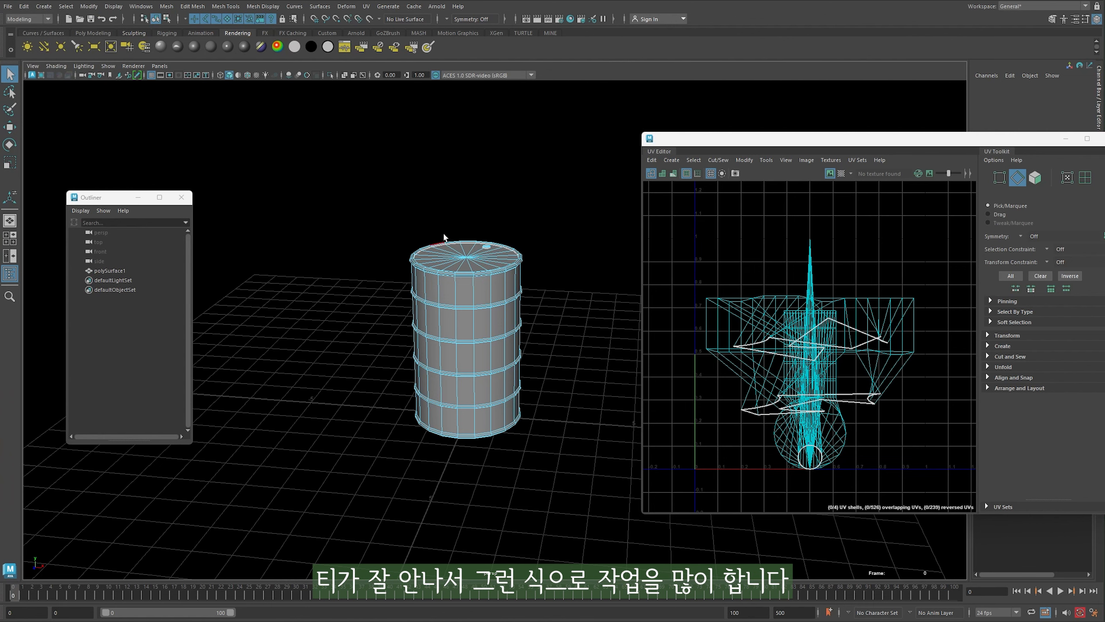
Select a vertical edge loop down the barrel's side and deselect the edge that runs across the top lid
left_click_drag(489, 276, 481, 305, "alt")
right_click_drag(457, 322, 474, 343, "alt")
middle_click_drag(474, 343, 453, 322, "alt")
right_click_drag(443, 309, 461, 303, "alt")
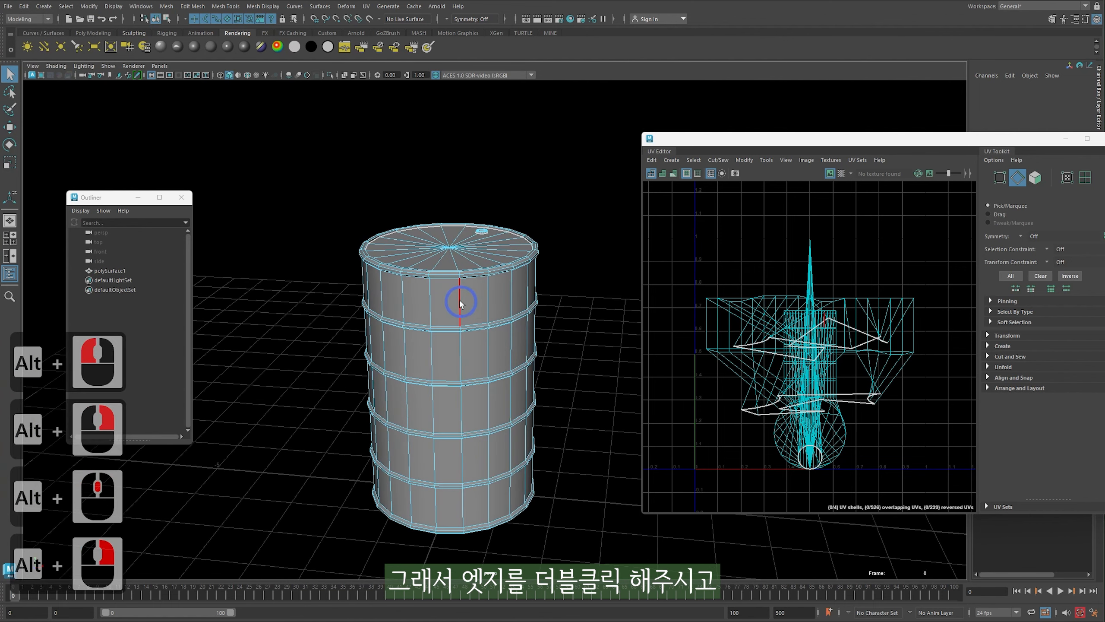
double_click(461, 305)
middle_click_drag(478, 319, 491, 342, "alt")
right_click_drag(483, 329, 518, 331, "alt")
left_click_drag(470, 327, 468, 395, "alt")
middle_click_drag(474, 392, 485, 321, "alt")
right_click_drag(522, 341, 603, 349, "alt")
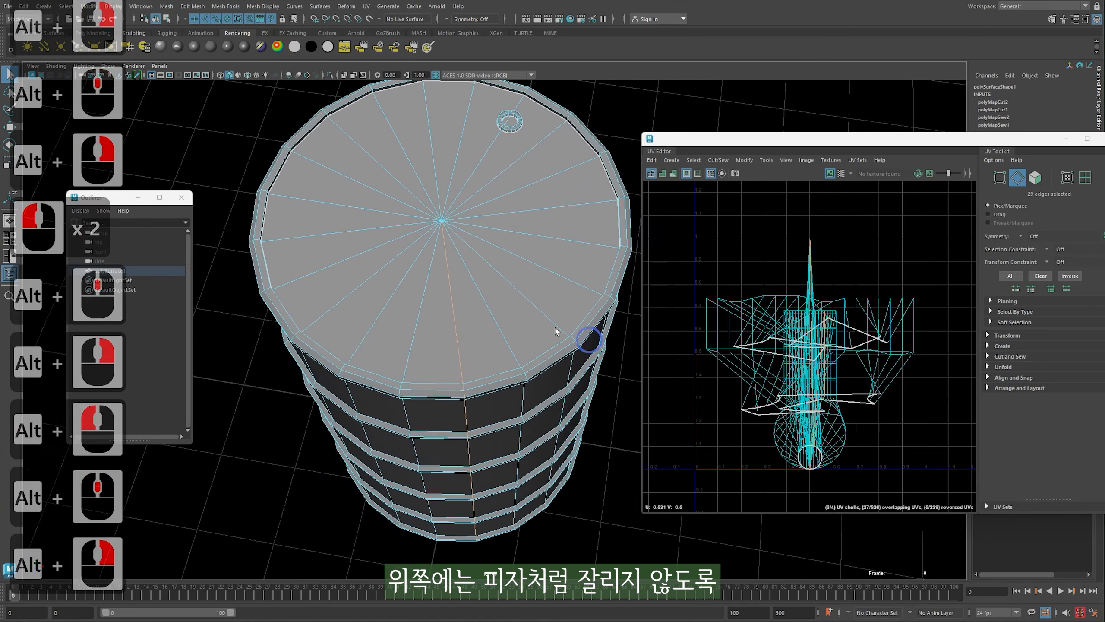
middle_click_drag(459, 338, 459, 321, "alt")
right_click_drag(452, 330, 518, 335, "alt")
left_click_drag(467, 342, 459, 351, "alt")
left_click(457, 351, "ctrl")
right_click_drag(496, 311, 456, 312, "alt")
left_click(451, 293, "ctrl")
Deselect the part of the vertical loop that runs across the barrel's bottom face
left_click_drag(456, 311, 644, 318, "alt")
middle_click_drag(644, 318, 418, 409, "alt")
right_click_drag(479, 340, 560, 321, "alt")
middle_click_drag(435, 322, 522, 283, "alt")
left_click_drag(522, 283, 446, 227, "alt")
right_click_drag(514, 270, 475, 287, "alt")
right_click_drag(504, 305, 461, 324, "alt")
left_click_drag(461, 331, 433, 224, "alt")
right_click_drag(433, 248, 474, 291, "alt")
left_click_drag(474, 292, 470, 286, "alt")
left_click(420, 301, "ctrl")
right_click_drag(504, 269, 458, 231, "alt")
left_click_drag(458, 234, 456, 260, "alt")
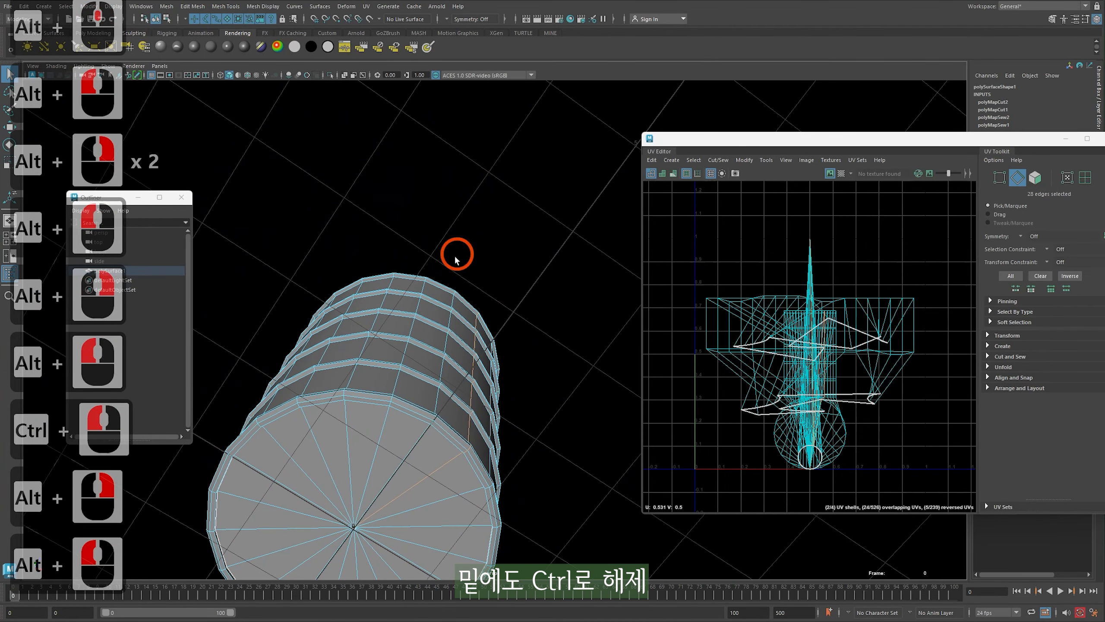
left_click(430, 461, "ctrl")
right_click_drag(431, 457, 513, 375, "alt")
left_click_drag(489, 273, 478, 383, "alt")
Cut the UVs along the selected vertical edges on the barrel's side
key("ctrl+2")
left_click_drag(479, 261, 501, 414)
key("Escape")
right_click_drag(518, 414, 483, 330, "alt")
left_click_drag(483, 331, 483, 265, "alt")
middle_click_drag(483, 265, 496, 305, "alt")
right_click_drag(496, 304, 513, 318, "alt")
middle_click_drag(513, 318, 513, 282, "alt")
right_click_drag(513, 283, 518, 281, "alt")
left_click(718, 161)
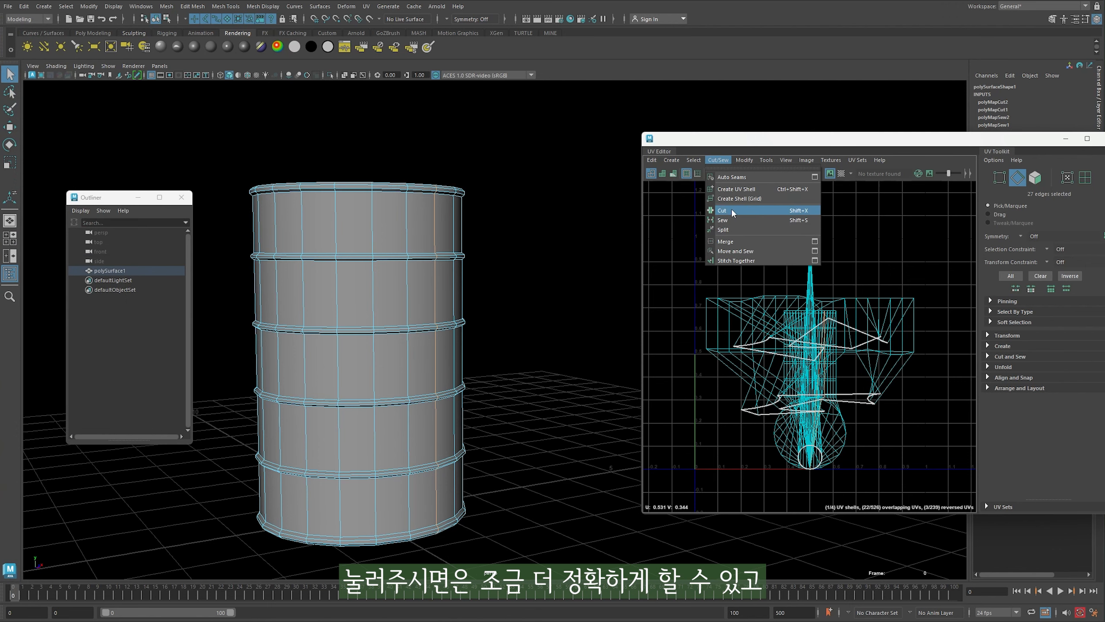
left_click_drag(718, 144, 605, 142)
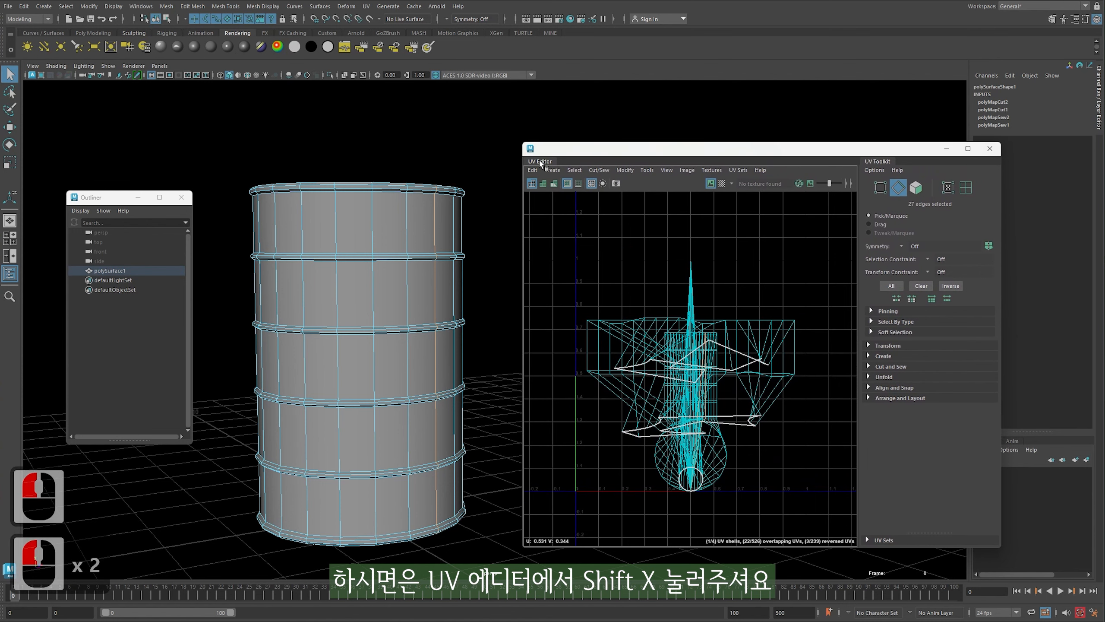
key("shift+x")
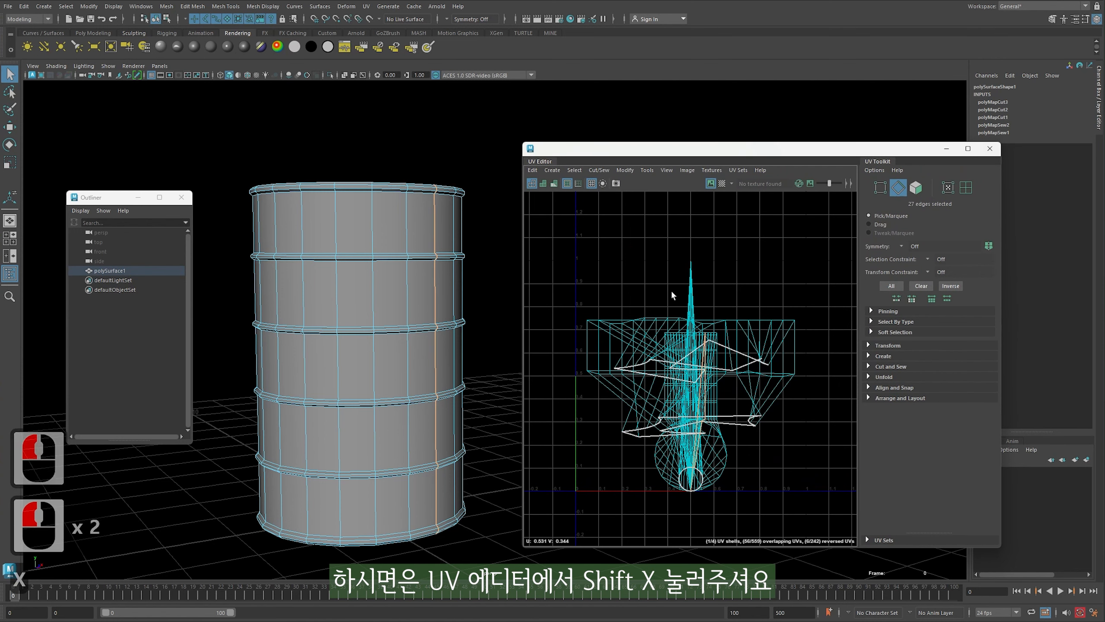
Undo the vertical seam cut and try to apply it from the viewport
mouse_move(667, 147)
left_mouse_down()
mouse_move(703, 142)
mouse_move(671, 152)
left_mouse_up()
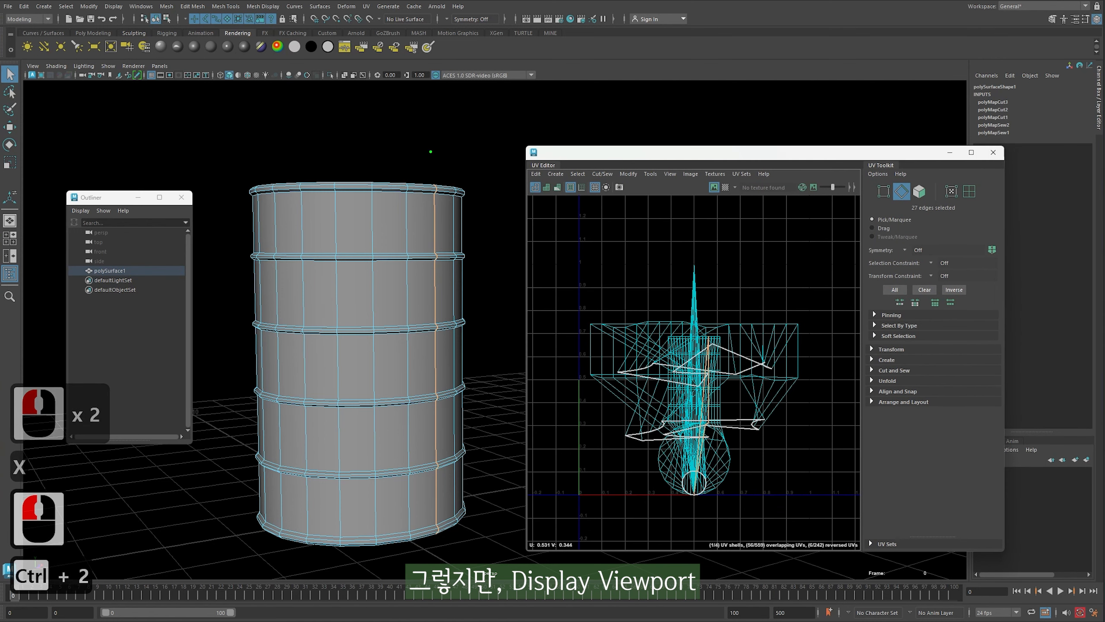
left_click_drag(429, 163, 467, 137, "ctrl+shift")
key("Escape")
left_click(440, 164)
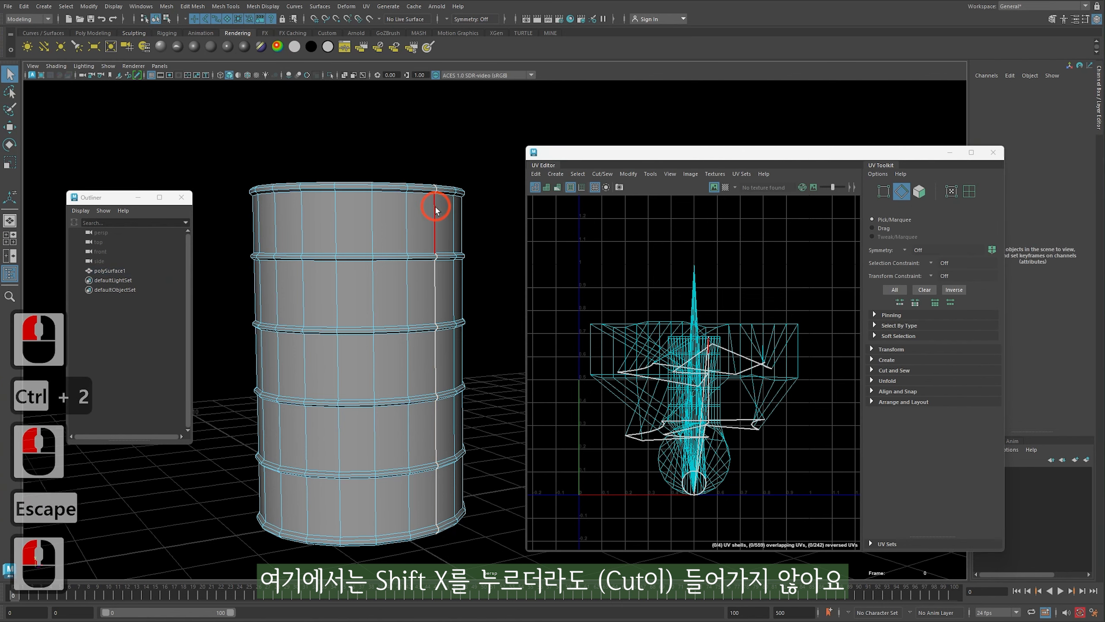
key("ctrl+z")
key("ctrl+z")
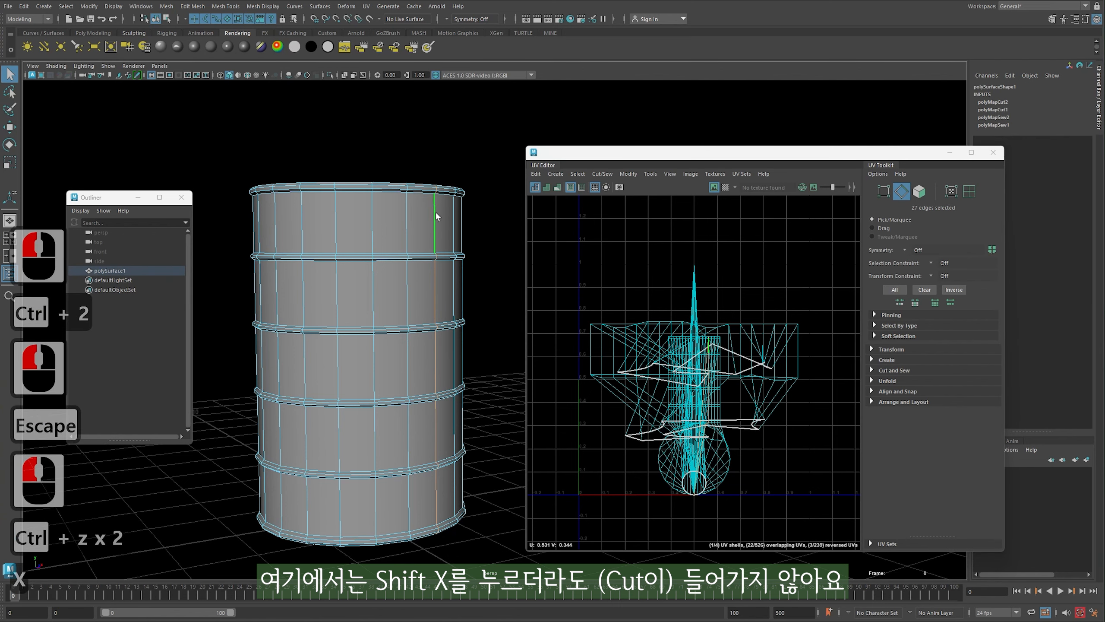
key("shift+x")
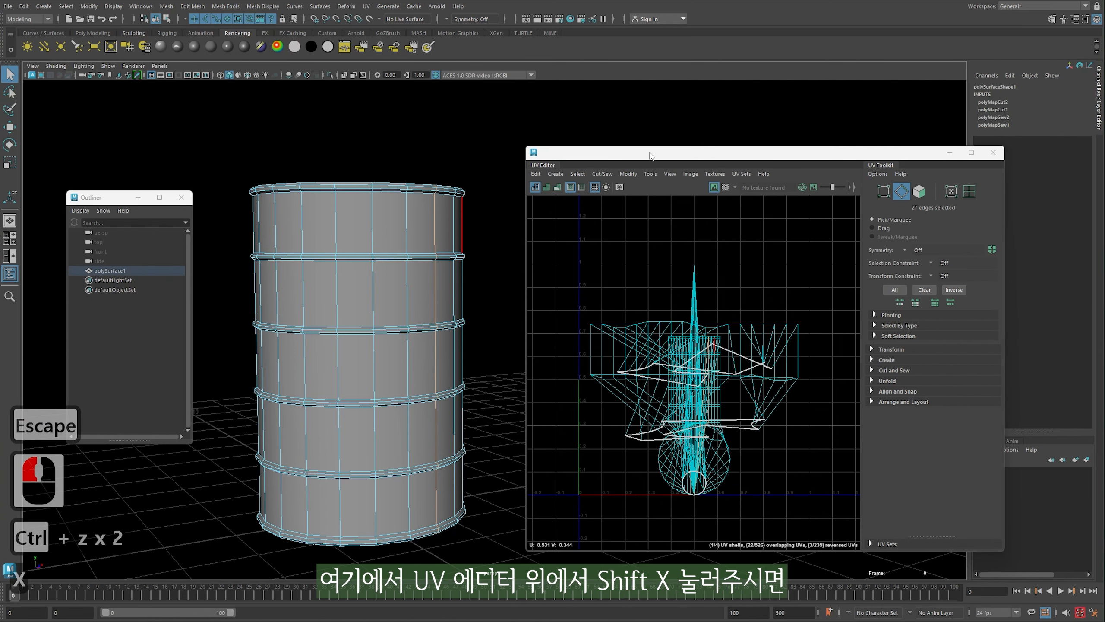
Cut the selected vertical seam's UVs from the UV Editor and expand the UV Toolkit's Cut and Sew tools
left_click_drag(646, 152, 642, 168)
key("shift+x")
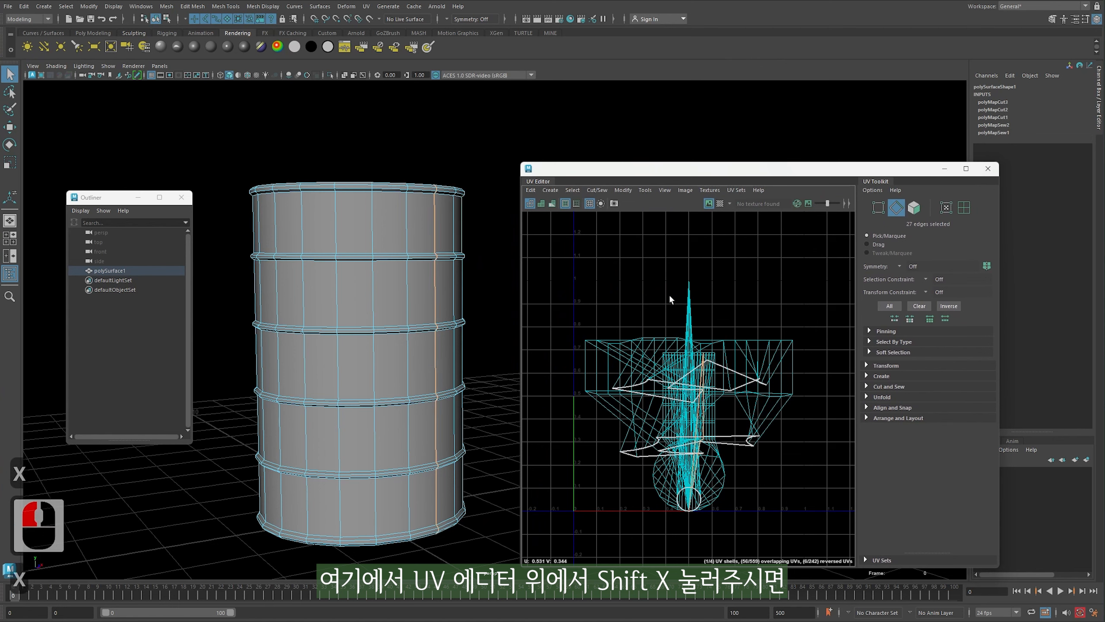
left_click(597, 191)
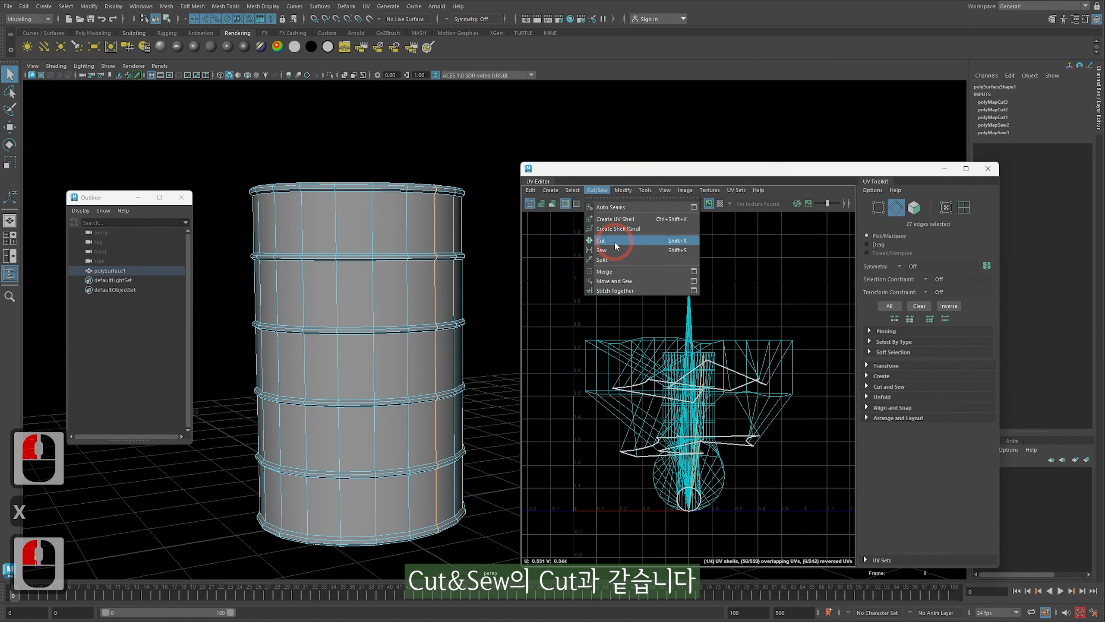
left_click(631, 172)
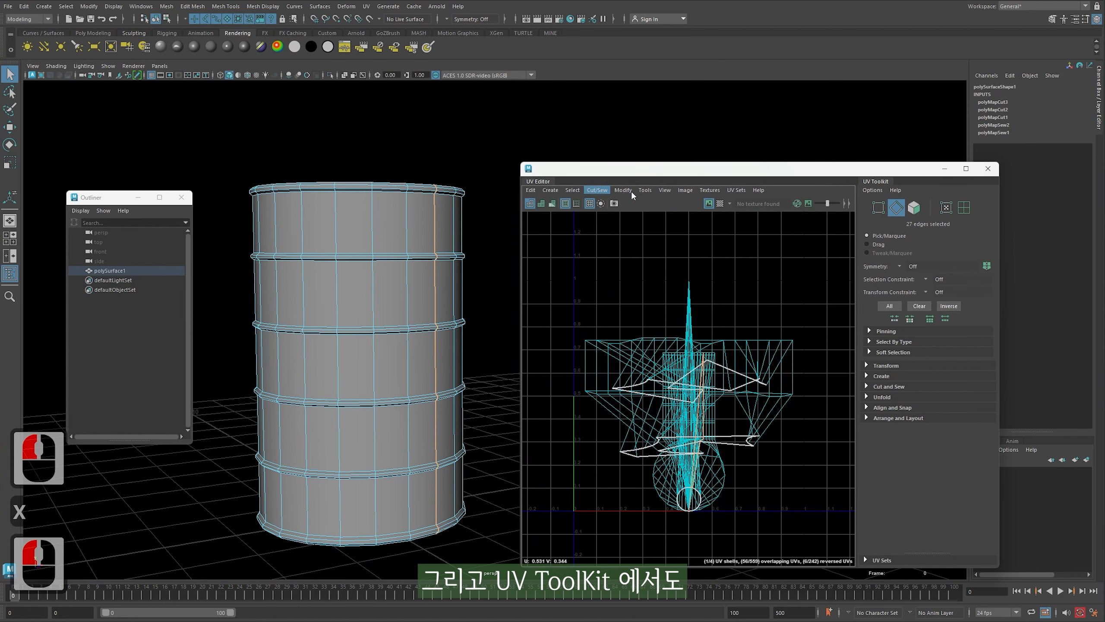
left_click(874, 179)
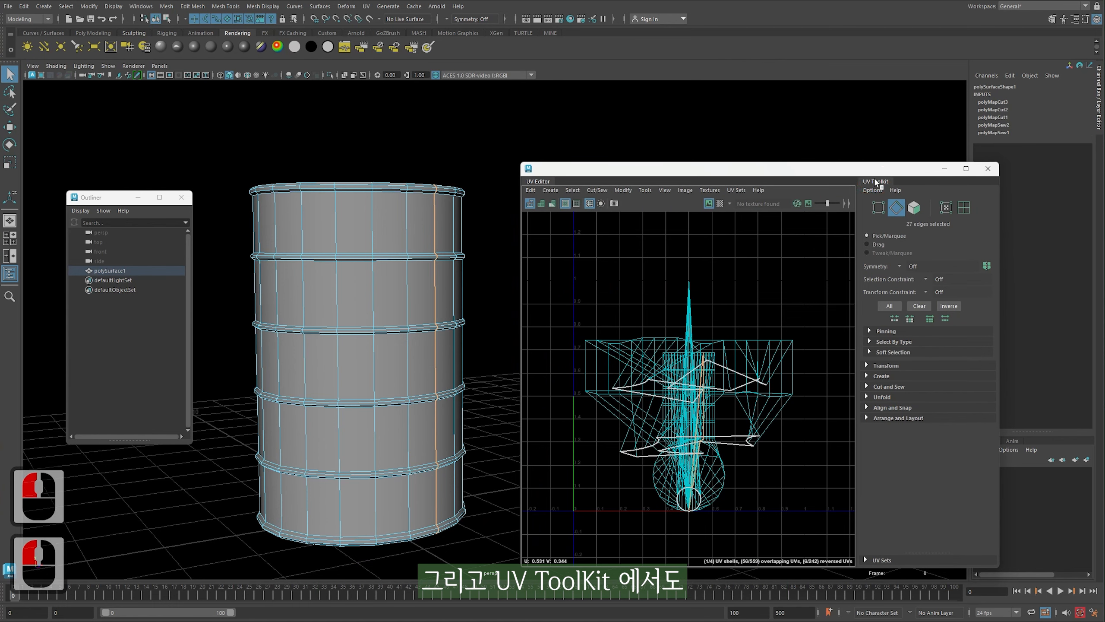
left_click(885, 387)
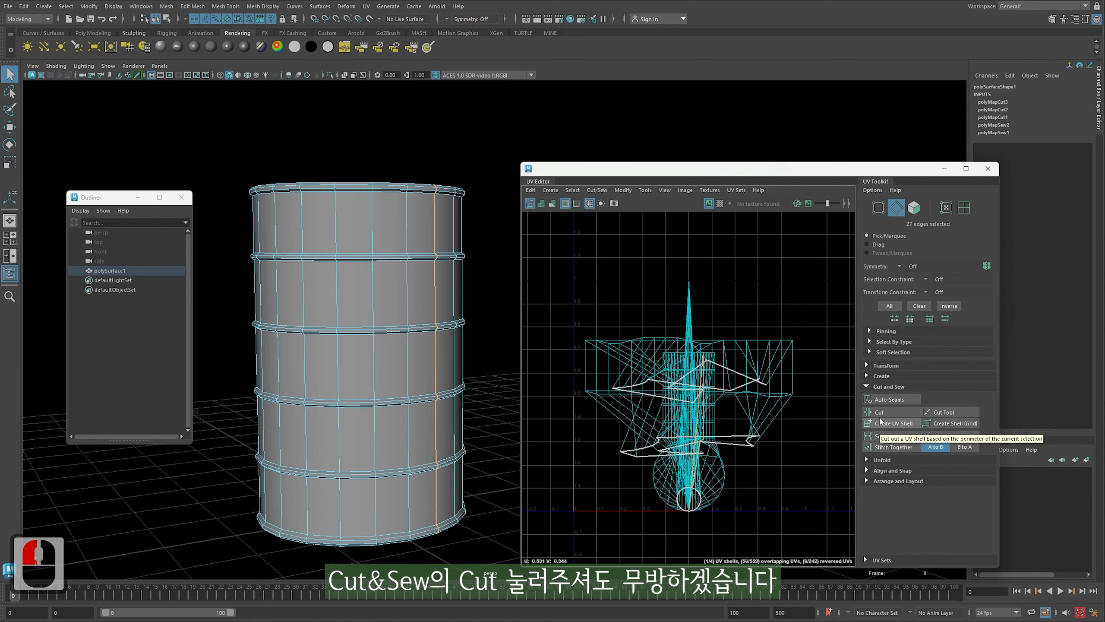
Select the short edge loop that runs across the tube of the small lid ring
left_click_drag(419, 191, 420, 257, "alt")
middle_click_drag(487, 244, 462, 321, "alt")
right_click_drag(461, 321, 476, 324, "alt")
middle_click_drag(383, 204, 383, 262, "alt")
right_click_drag(374, 253, 390, 256, "alt")
middle_click_drag(305, 196, 388, 322, "alt")
right_click_drag(314, 305, 354, 325, "alt")
middle_click_drag(354, 325, 383, 283, "alt")
right_click_drag(383, 283, 447, 291, "alt")
middle_click_drag(420, 270, 454, 309, "alt")
right_click_drag(454, 309, 498, 330, "alt")
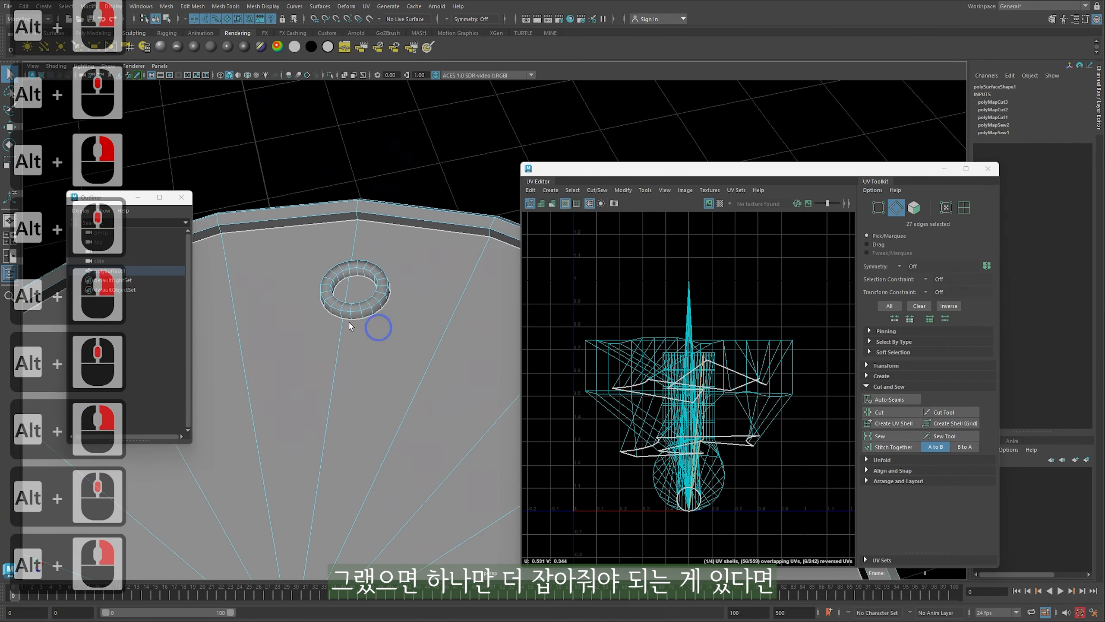
middle_click_drag(344, 292, 381, 313, "alt")
right_click_drag(381, 313, 424, 329, "alt")
middle_click_drag(391, 305, 455, 334, "alt")
right_click_drag(454, 333, 544, 346, "alt")
double_click(453, 316)
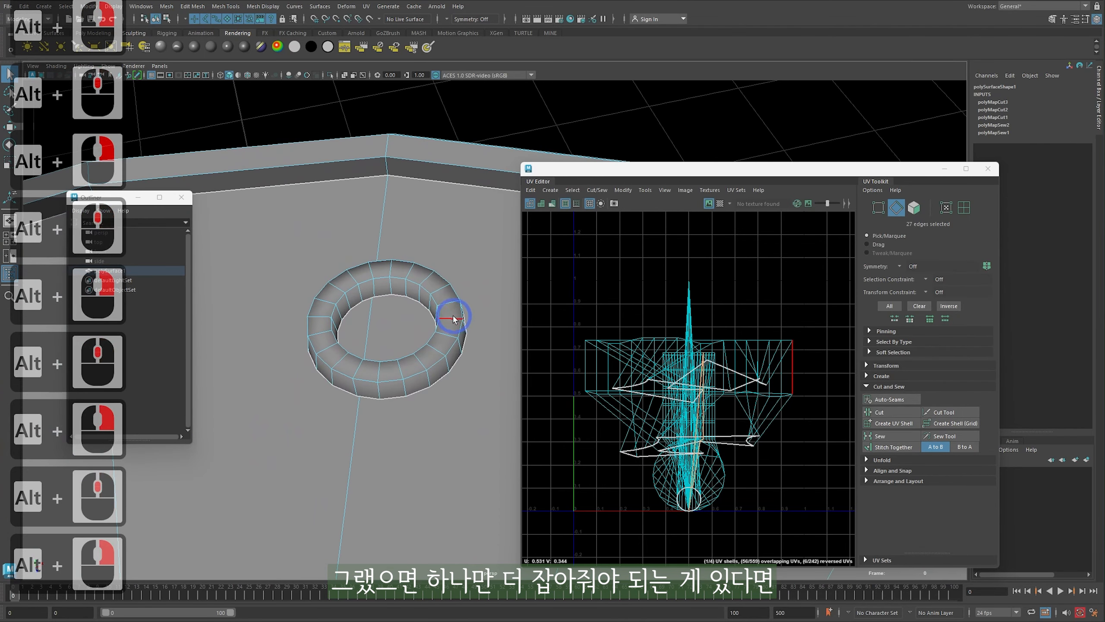
Examine the selected cross-section edges of the lid ring from several angles
key("f")
left_click_drag(433, 350, 325, 350, "alt")
middle_click_drag(326, 351, 348, 340, "alt")
right_click_drag(347, 340, 383, 333, "alt")
left_click_drag(383, 333, 390, 321, "alt")
middle_click_drag(390, 321, 370, 335, "alt")
right_click_drag(370, 335, 387, 341, "alt")
left_click_drag(388, 340, 396, 370, "alt")
middle_click_drag(396, 370, 424, 398, "alt")
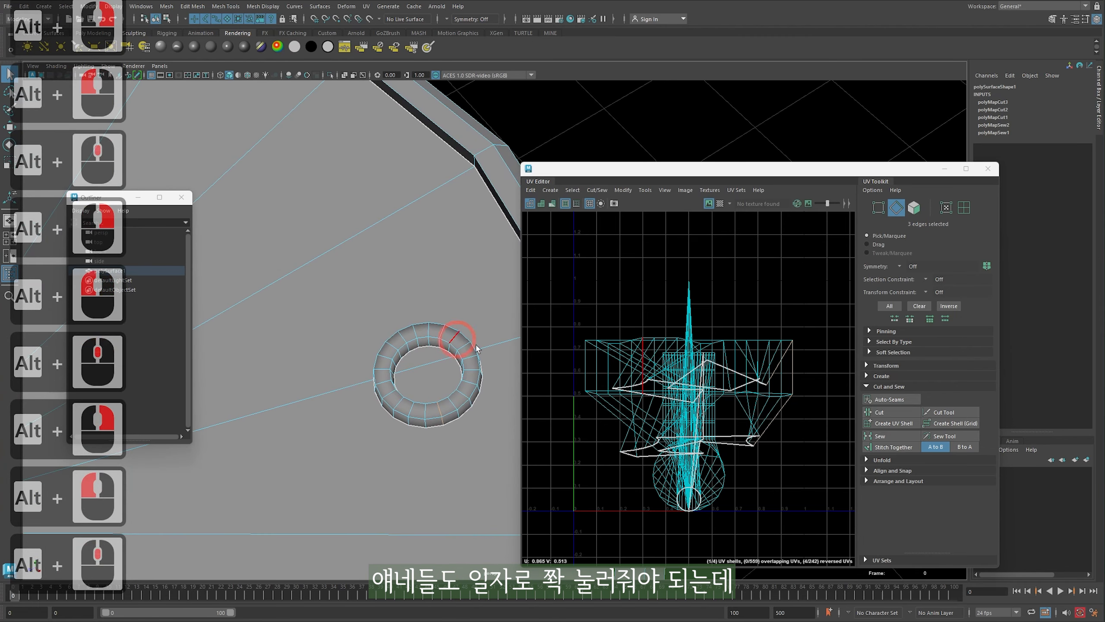
key("ctrl+2")
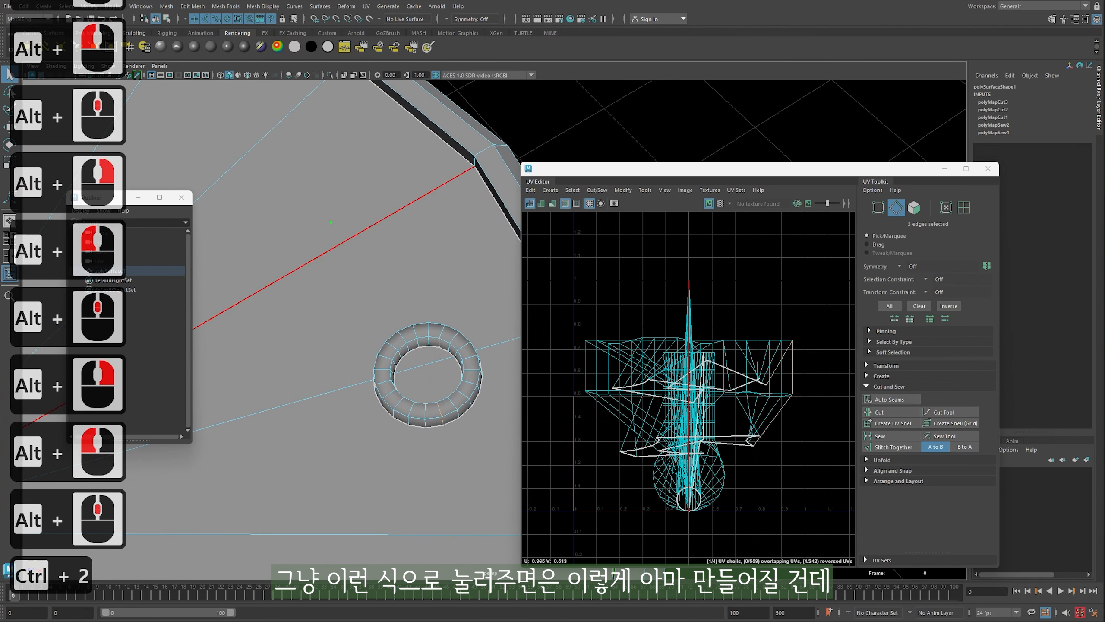
left_click_drag(372, 225, 370, 228)
mouse_move(362, 265)
left_mouse_down()
mouse_move(393, 277)
mouse_move(357, 264)
left_mouse_up()
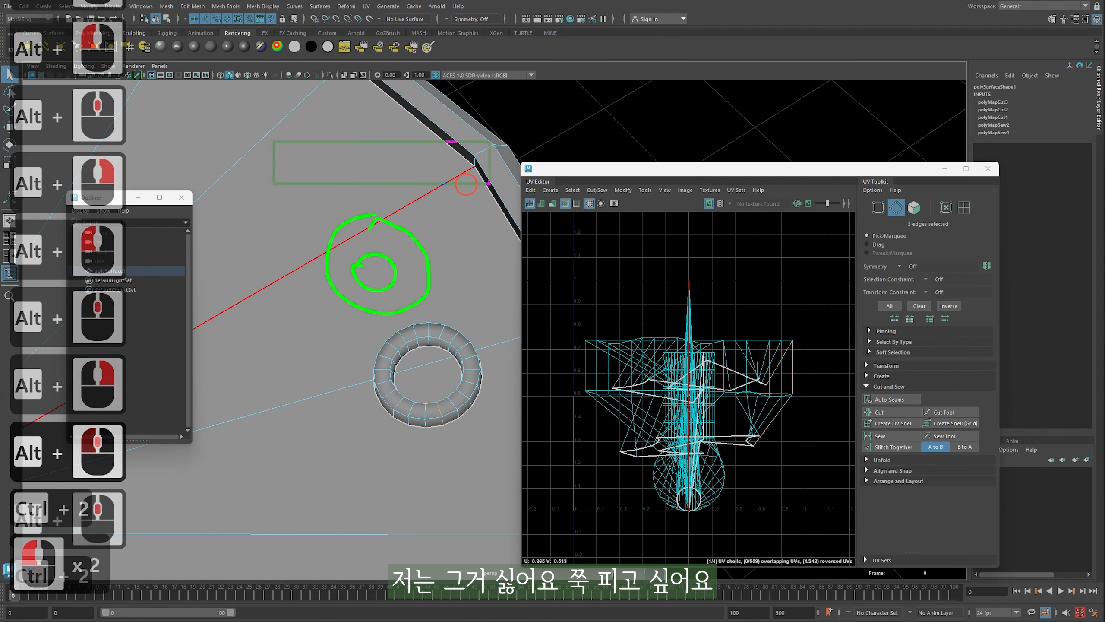
Select an edge loop on the small lid ring and cut its UVs along that loop
left_click(493, 390, "ctrl")
key("Escape")
double_click(461, 418)
left_click_drag(467, 424, 456, 375, "alt")
left_click(600, 190)
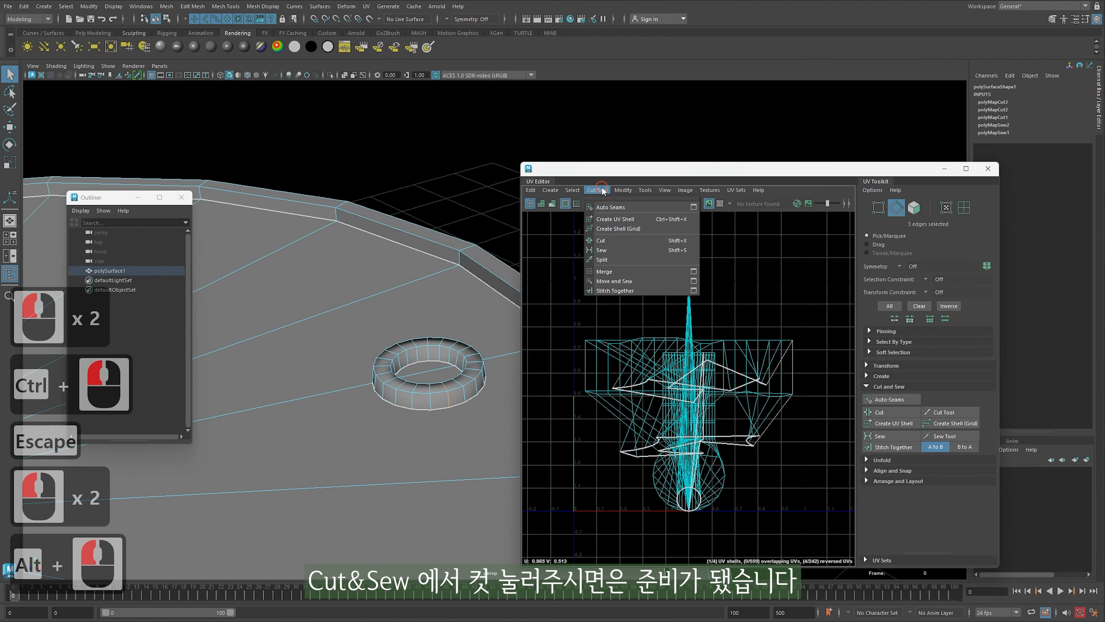
left_click(612, 243)
Return the barrel to object mode and move the UV Editor window aside so the whole barrel is in view
right_click_drag(383, 344, 326, 328, "alt")
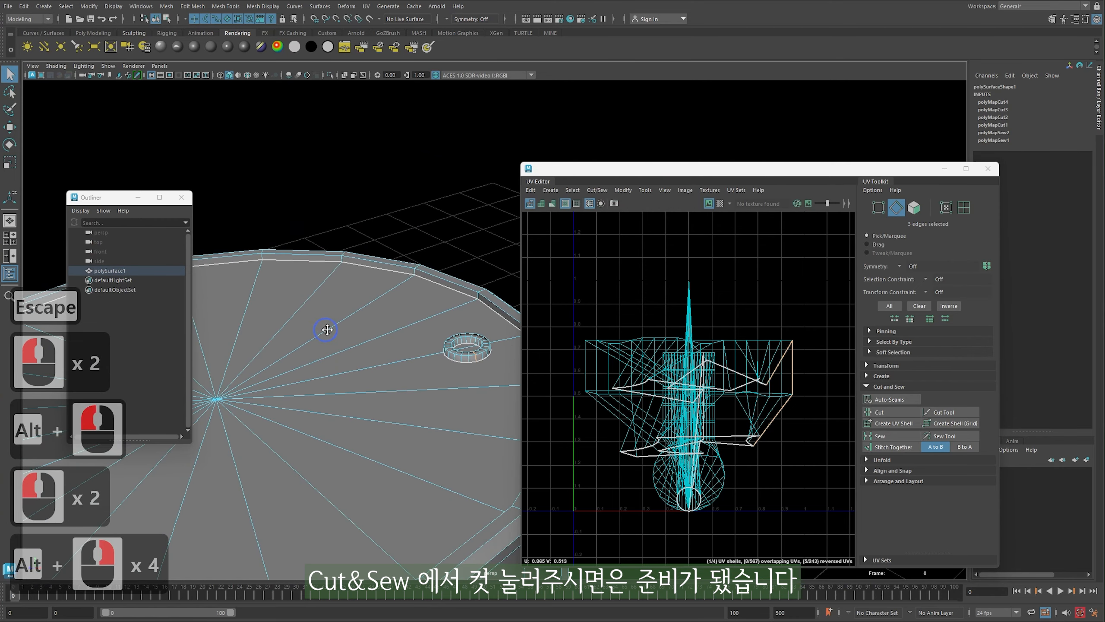
middle_click_drag(326, 328, 440, 288, "alt")
right_click_drag(392, 305, 338, 309, "alt")
right_click_drag(452, 290, 618, 202)
left_click_drag(621, 173, 726, 129)
right_click_drag(491, 313, 466, 305, "alt")
left_click_drag(465, 305, 464, 256, "alt")
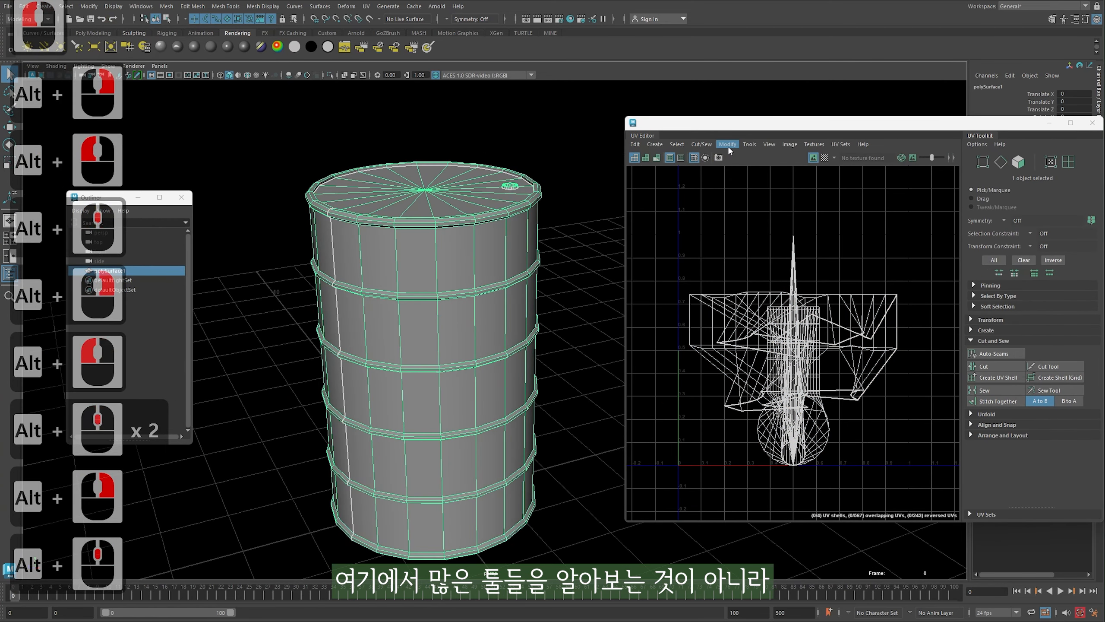
Save the scene and reselect the whole barrel in object mode
left_click(702, 144)
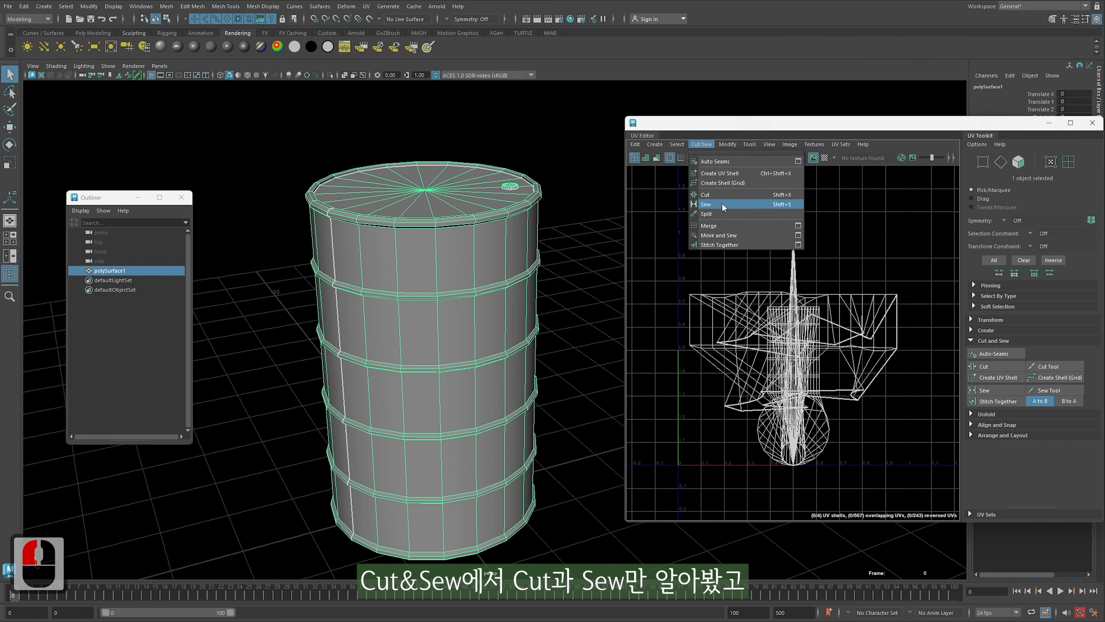
right_click_drag(515, 155, 538, 140)
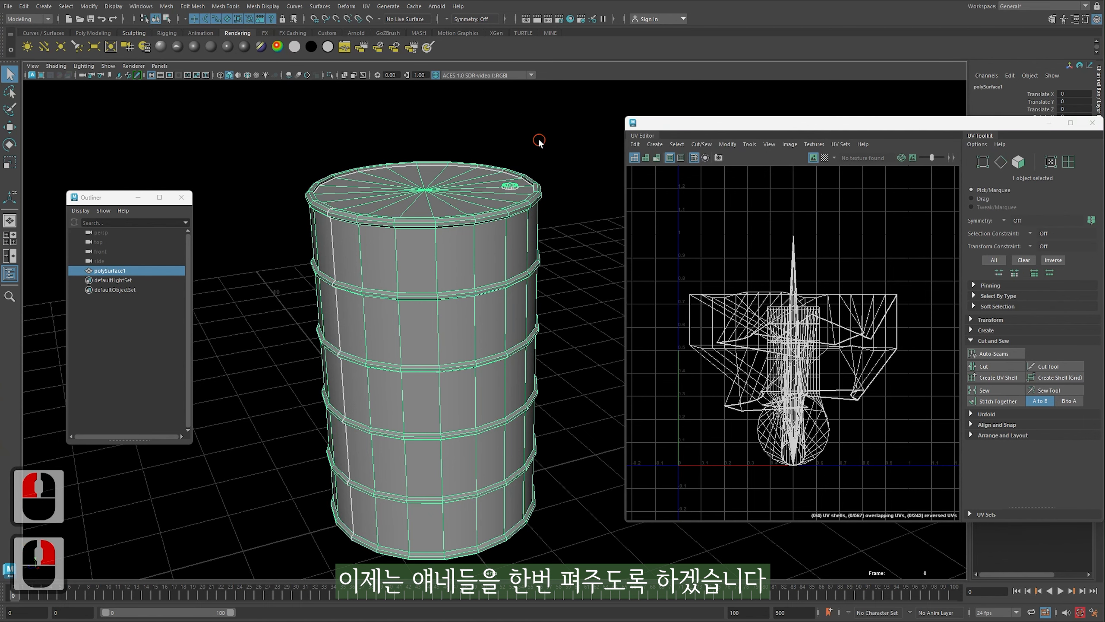
left_click(538, 141)
left_click_drag(538, 140, 605, 409)
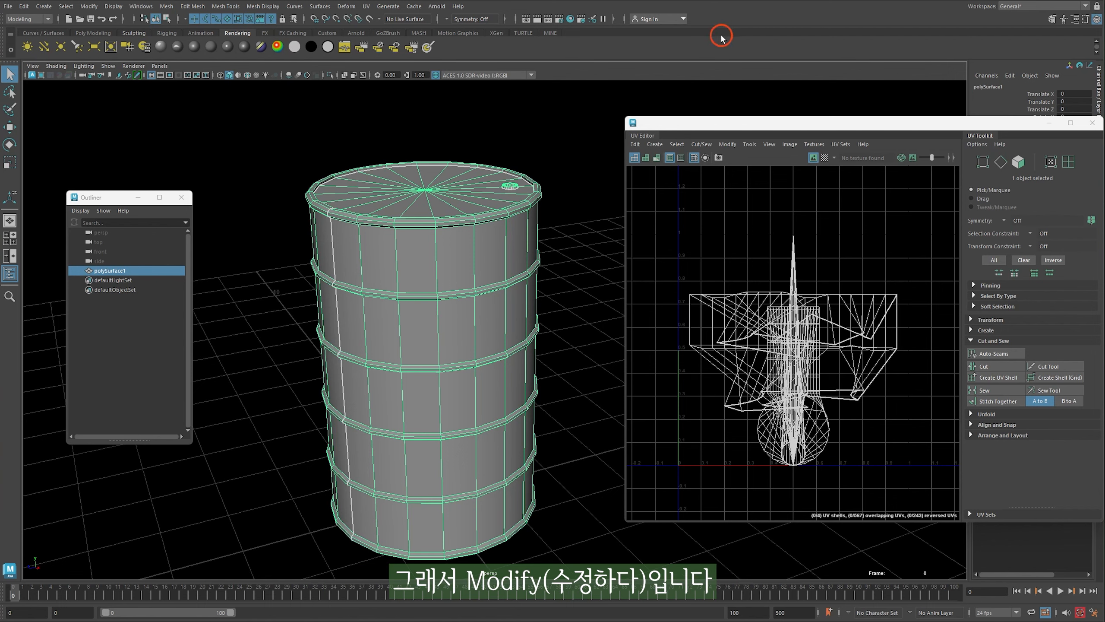
key("ctrl+s")
left_click(729, 144)
left_click(530, 118)
left_click_drag(346, 281, 346, 280)
right_click_drag(521, 117, 569, 101)
left_click_drag(515, 131, 497, 161)
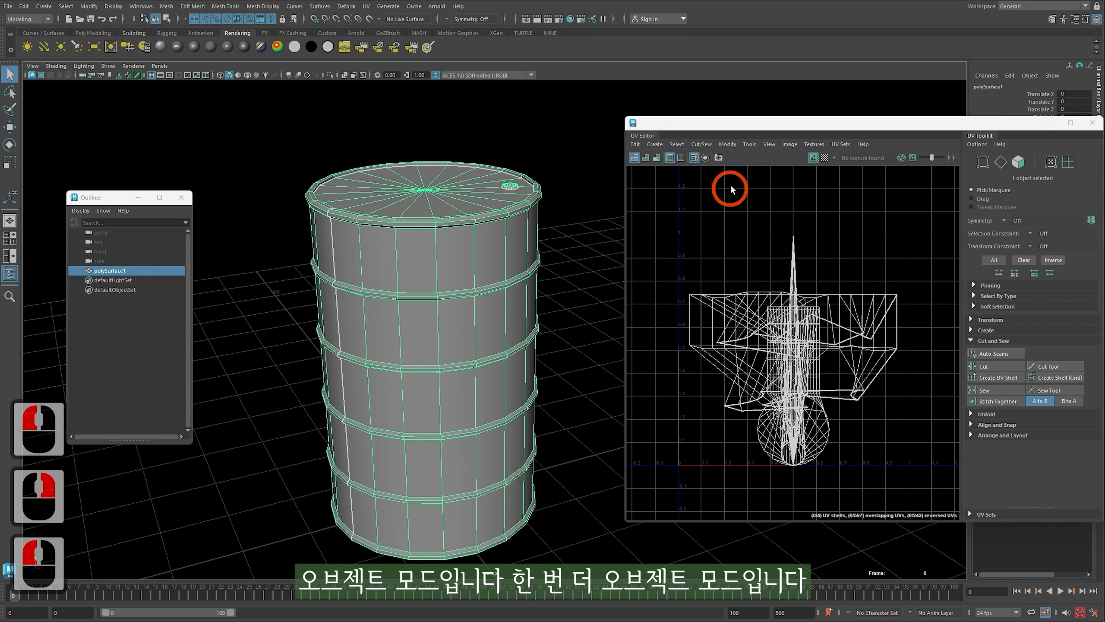
right_click_drag(514, 159, 577, 132)
Unfold the barrel's UVs with the Unfold command
left_click(738, 158)
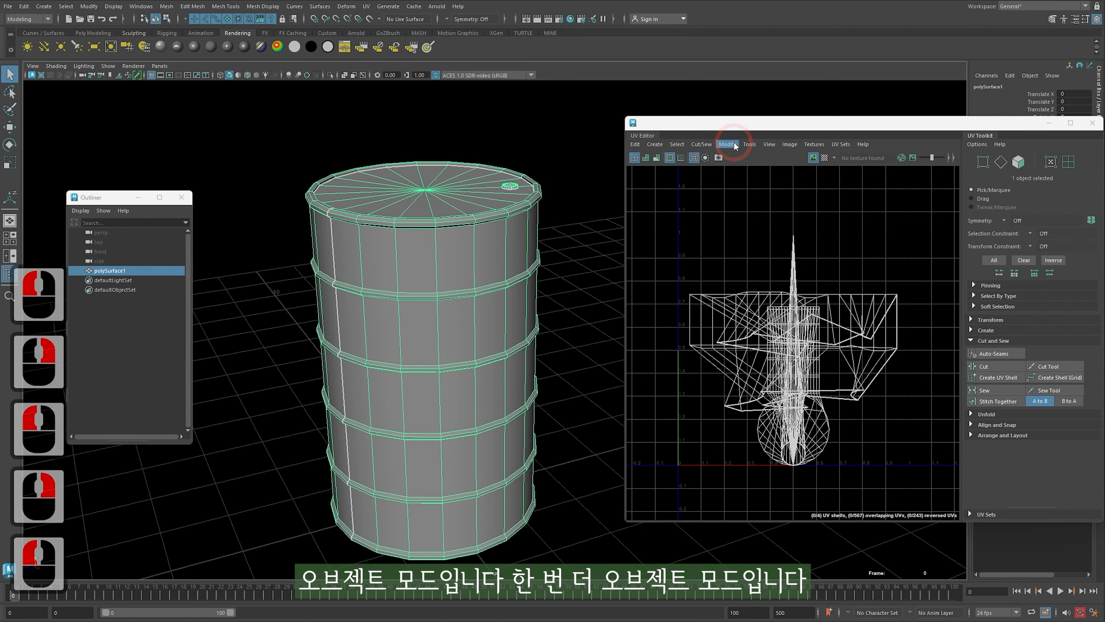
left_click(735, 145)
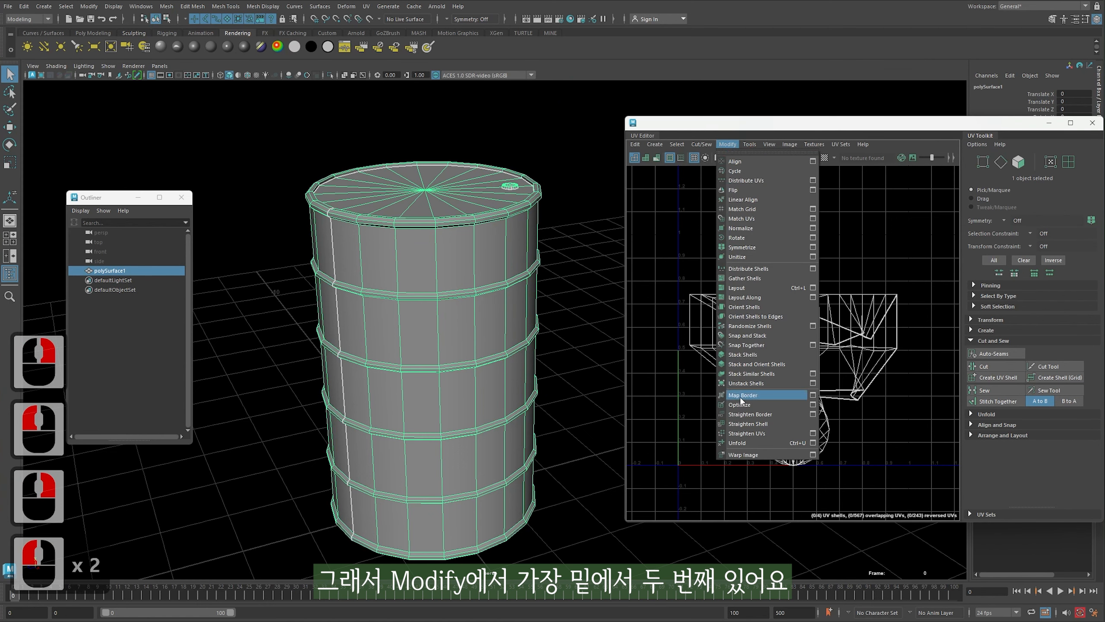
left_click(745, 441)
Switch the UV Editor to UV Shell selection and select the barrel's large side-wall shell
right_click_drag(818, 292, 461, 348, "alt")
middle_click_drag(418, 255, 401, 322, "alt")
left_click_drag(400, 322, 428, 307, "alt")
right_click_drag(809, 331, 875, 313, "alt")
middle_click_drag(819, 307, 814, 348, "alt")
key("q")
right_click(831, 257)
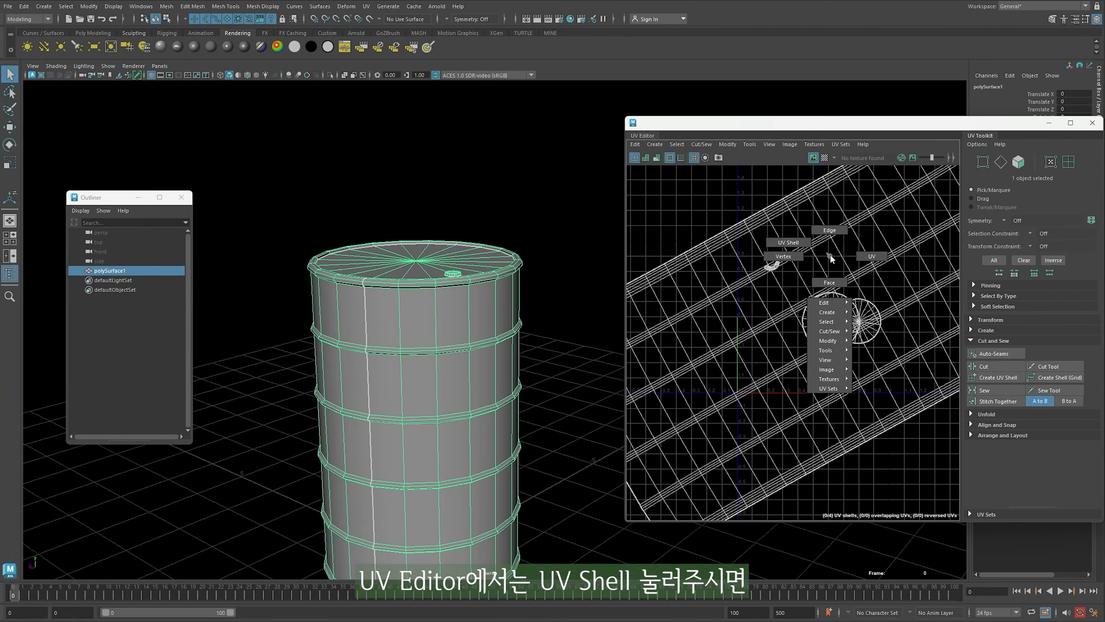
left_click(797, 244)
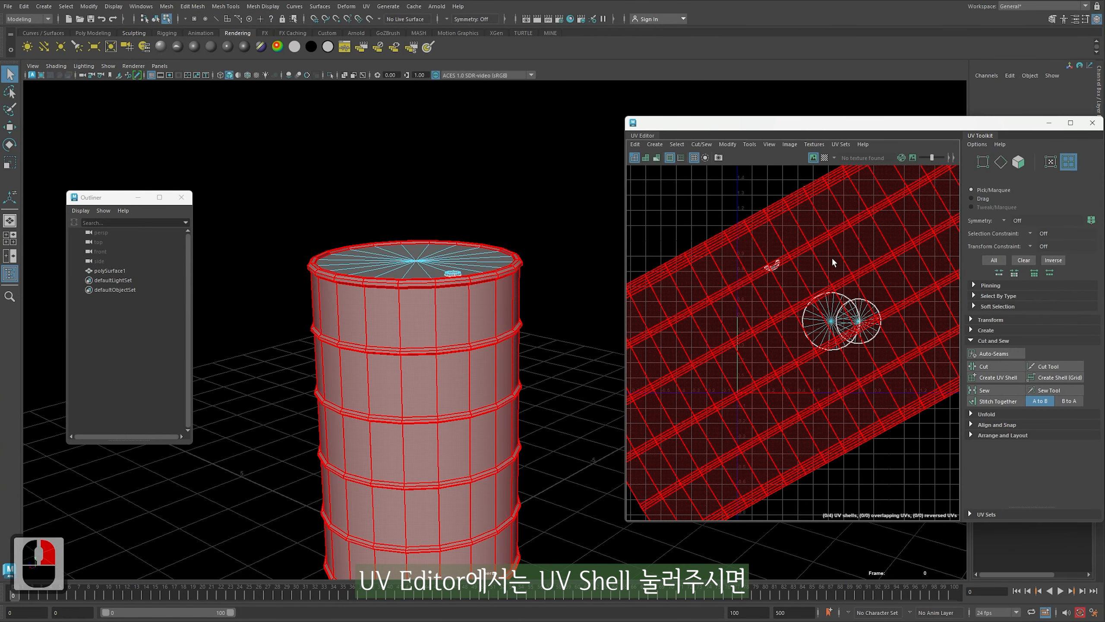
left_click(817, 297)
Scale the side-wall shell down uniformly so it is much closer in size to the disc shells
key("w")
key("r")
right_click_drag(868, 321, 865, 304, "alt")
middle_click_drag(865, 303, 839, 331, "alt")
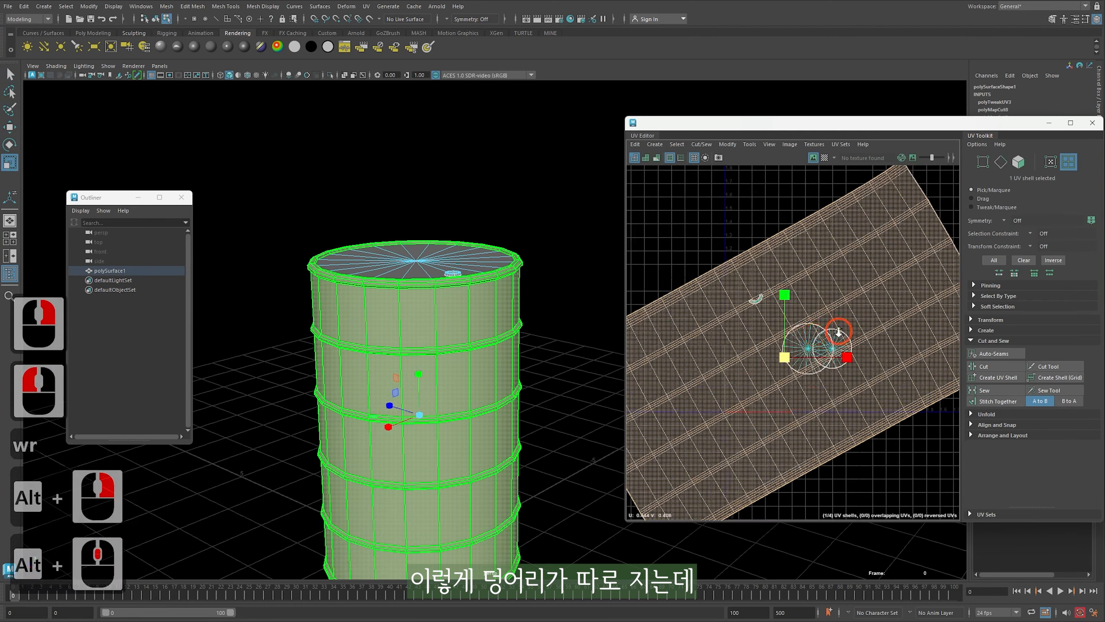
right_click_drag(839, 330, 801, 351, "alt")
left_click_drag(793, 352, 756, 353)
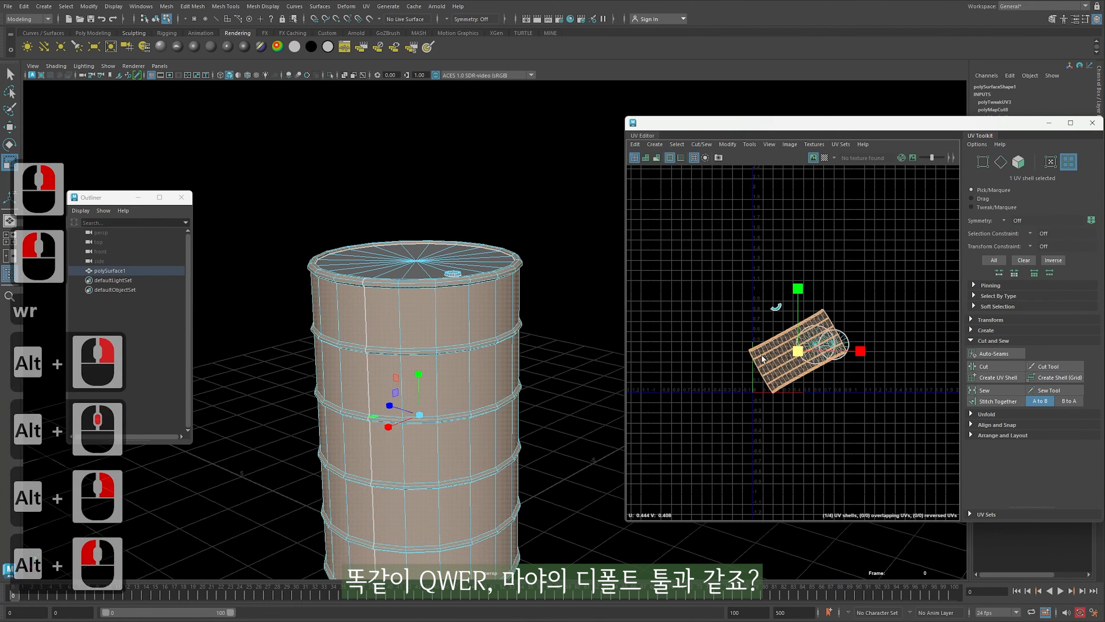
Rotate the slanted side-wall shell until its long edges run horizontally
right_click_drag(783, 353, 861, 395, "alt")
middle_click_drag(861, 395, 851, 387, "alt")
right_click_drag(850, 388, 859, 390, "alt")
key("e")
left_click_drag(828, 326, 796, 377)
Move the lid, ring and bottom disc shells clear of each other above the side-wall shell
key("w")
double_click(824, 322)
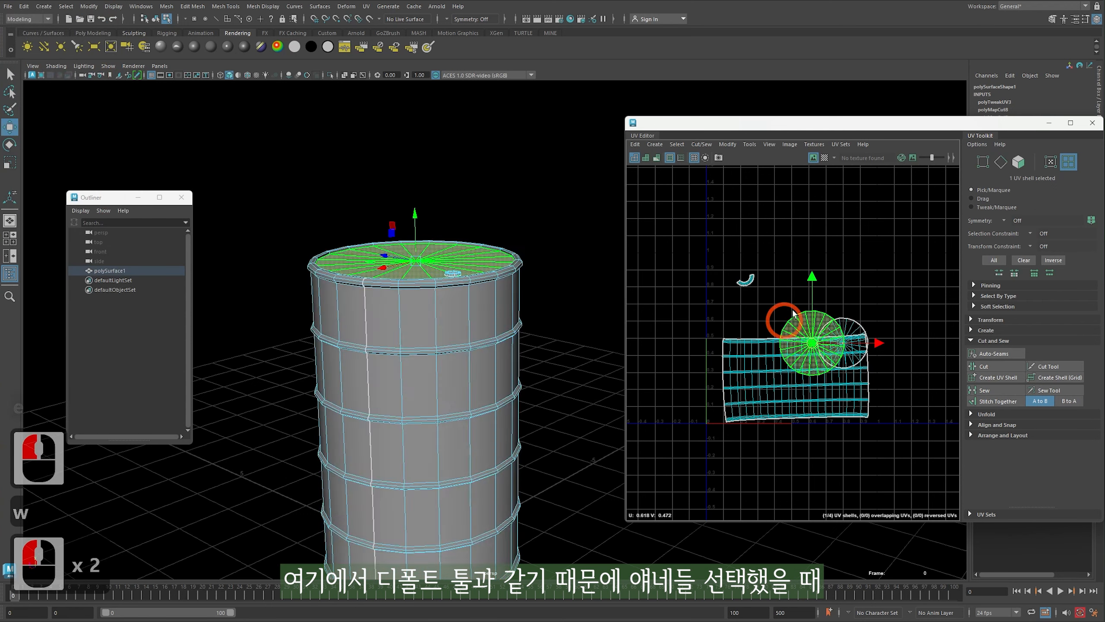
key("ctrl+2")
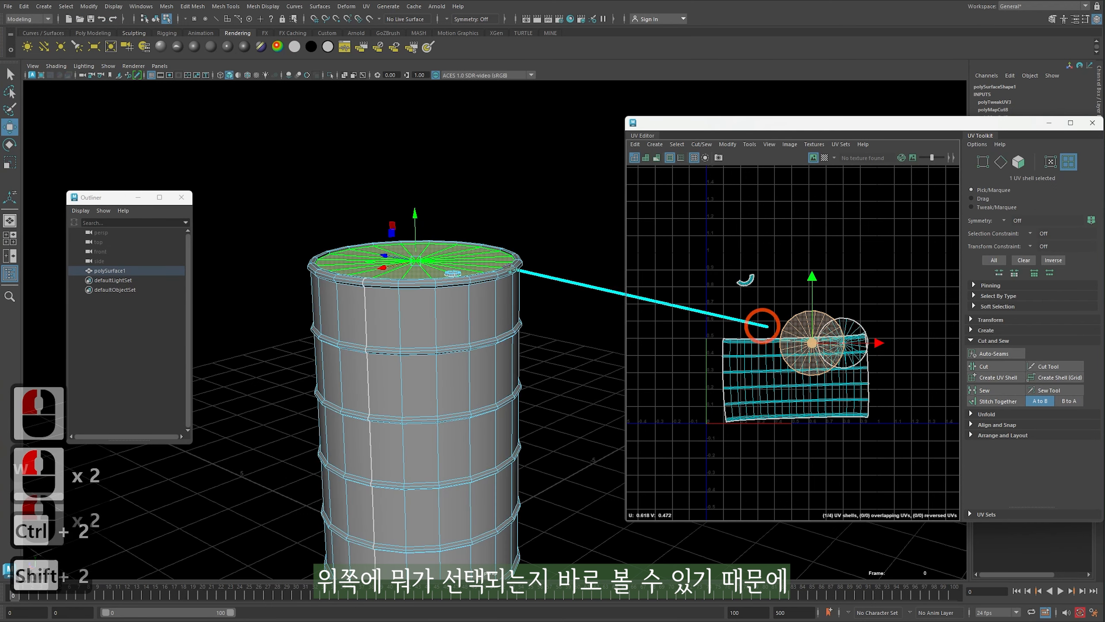
key("Escape")
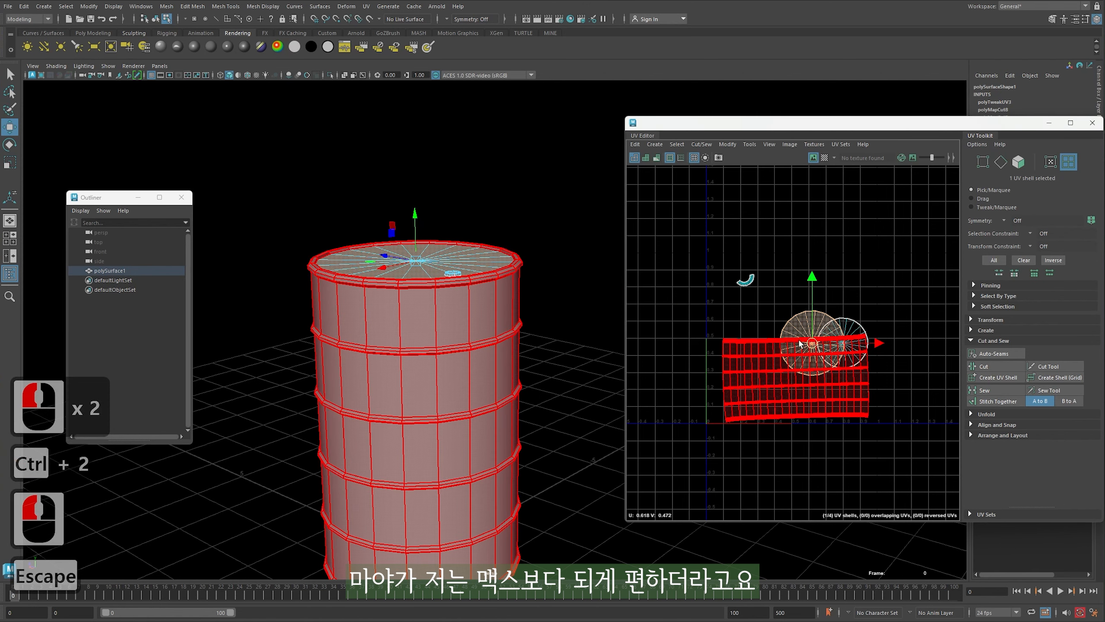
left_click_drag(811, 350, 819, 264)
key("q")
left_click(750, 281)
key("w")
left_click(847, 347)
key("w")
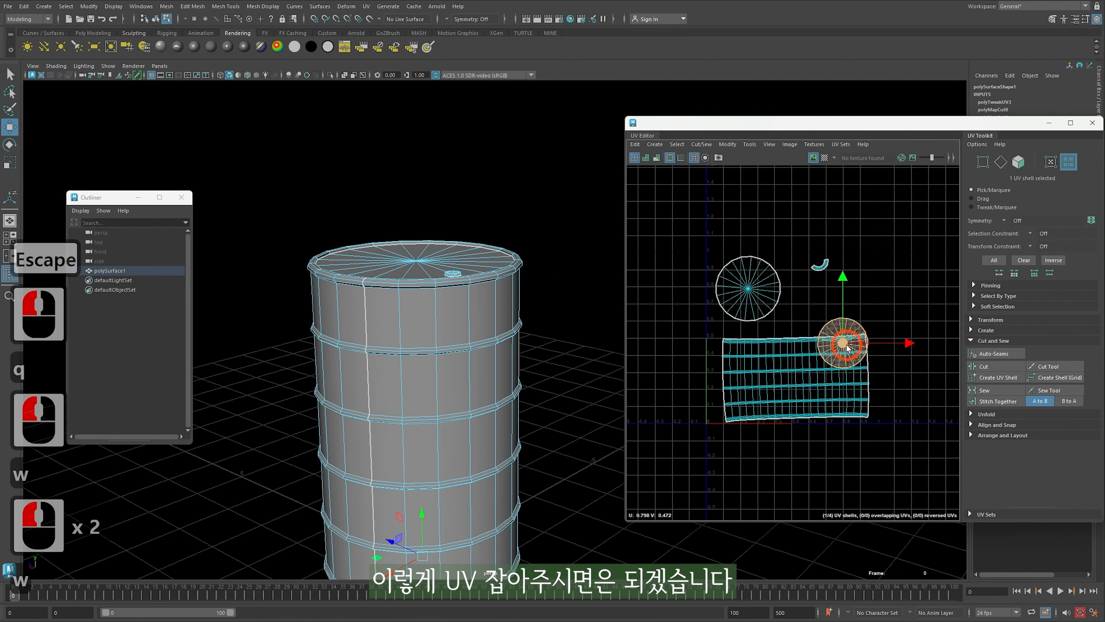
left_click_drag(828, 305, 827, 305)
Select the side-wall shell and fine-tune its scale and placement below the disc shells
left_click(824, 387)
key("r")
mouse_move(795, 378)
left_mouse_down()
mouse_move(853, 359)
mouse_move(792, 375)
left_mouse_up()
key("e")
key("w")
key("e")
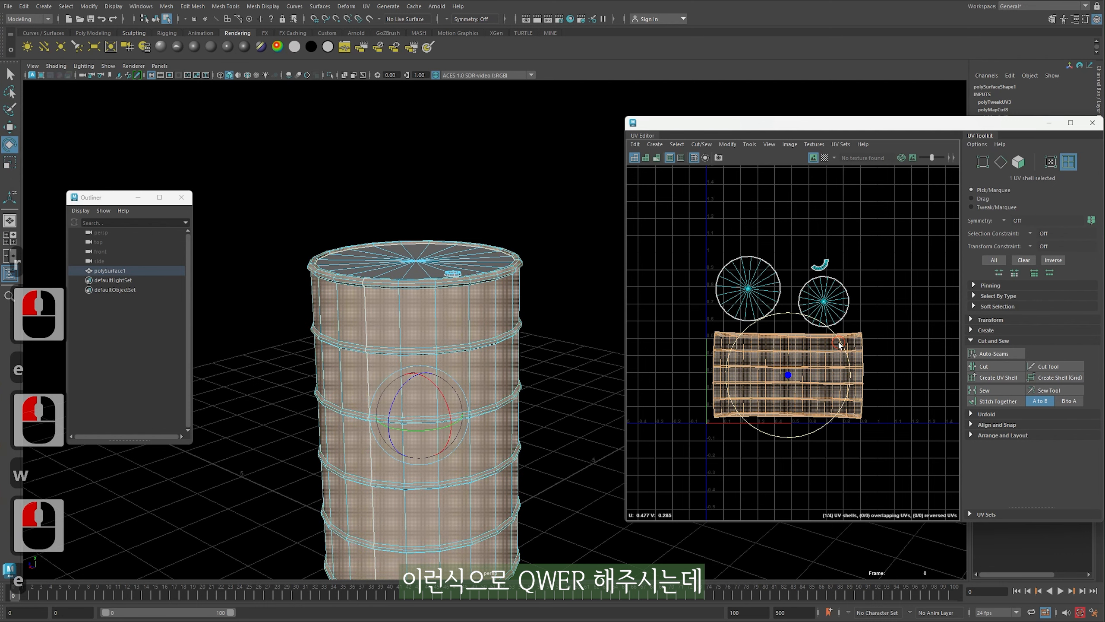
Shift the side-wall shell slightly left and up toward the left border of the first UV tile
middle_click_drag(896, 332, 876, 338, "alt")
right_click_drag(783, 363, 796, 363, "alt")
key("w")
key("r")
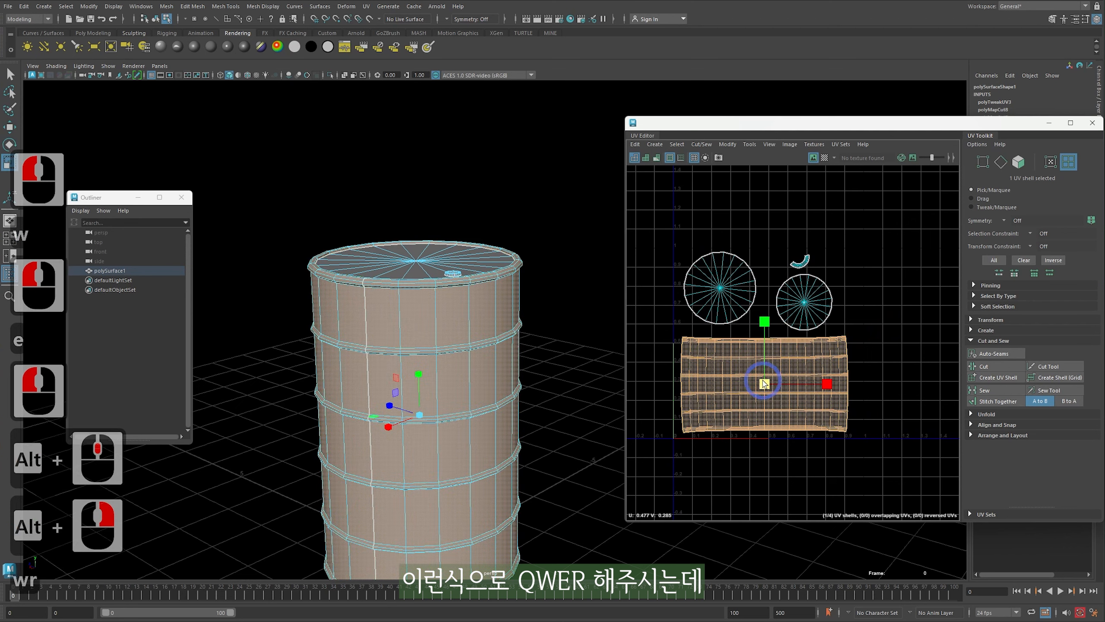
left_click_drag(765, 385, 760, 384)
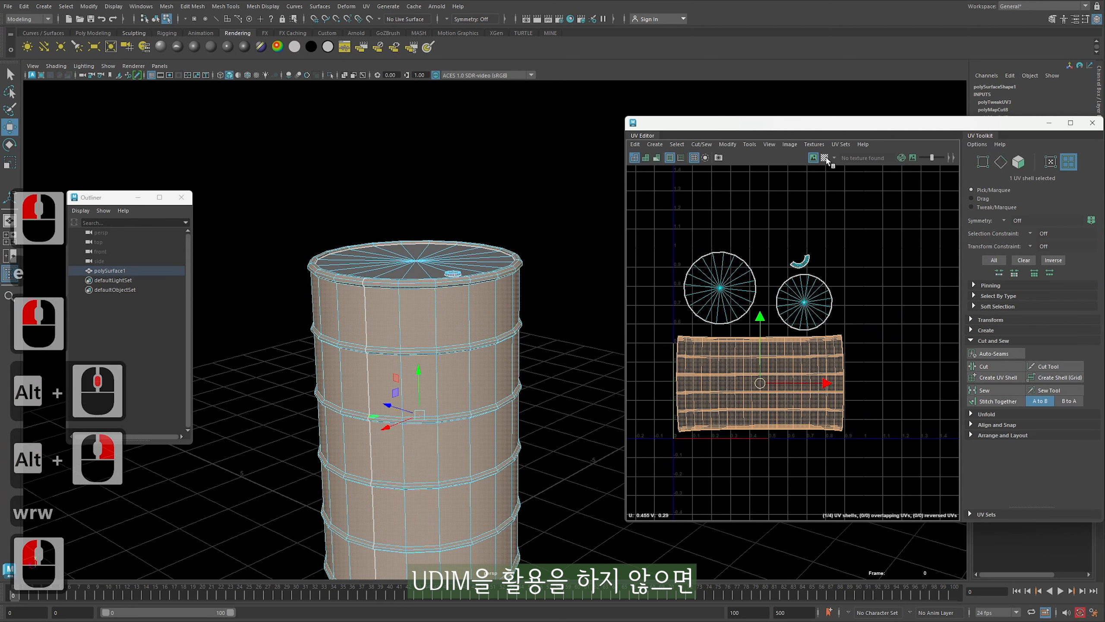
Turn on the checker map in the UV Editor and point out the U1V1 tile boundary
left_click(825, 158)
key("ctrl+z")
key("ctrl+z")
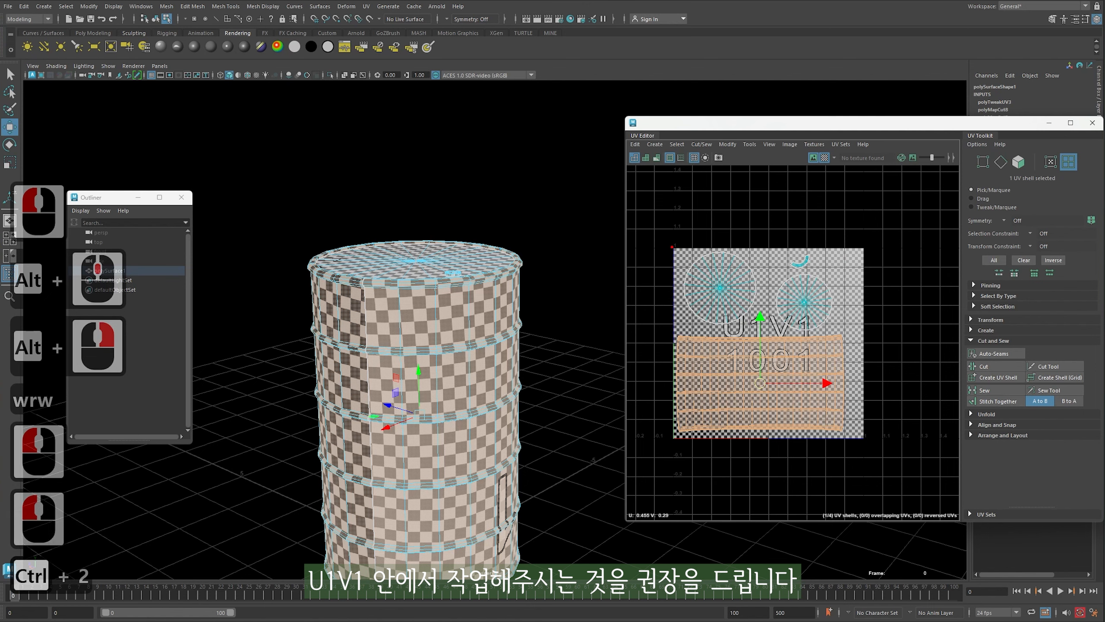
mouse_move(776, 398)
left_mouse_down()
mouse_move(865, 453)
mouse_move(866, 441)
left_mouse_up()
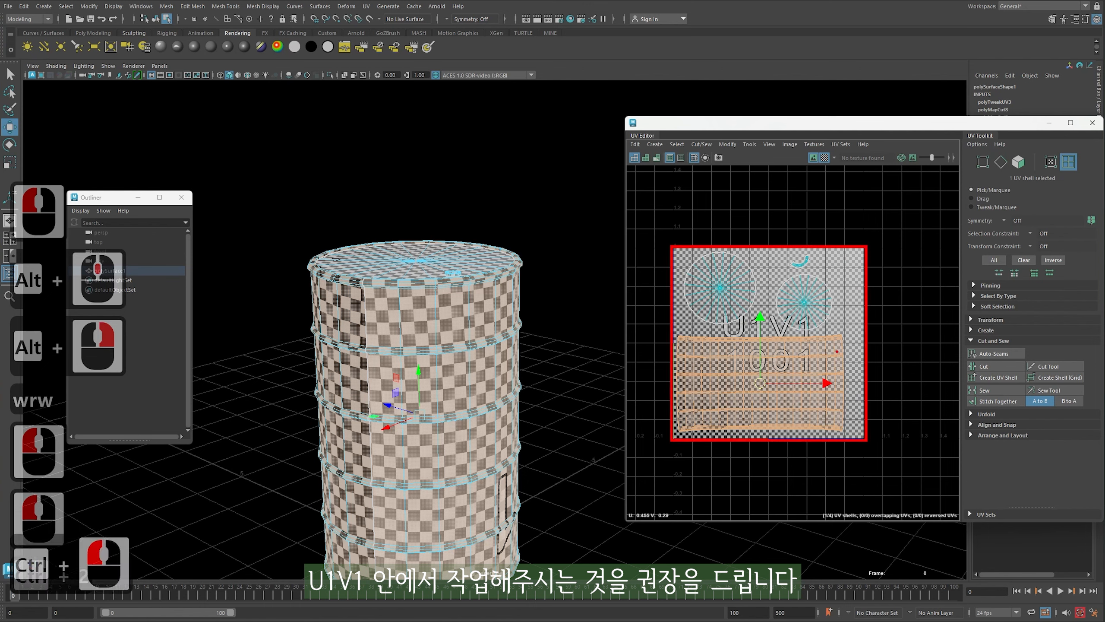
key("Escape")
key("ctrl+2")
left_click_drag(674, 251, 864, 437, "ctrl")
key("Escape")
Slide the side-wall shell to the right past the U1V1 tile and bring it back inside the tile
left_click_drag(825, 384, 915, 383)
right_click_drag(883, 331, 831, 312, "alt")
middle_click_drag(831, 313, 753, 316, "alt")
right_click_drag(757, 316, 746, 314, "alt")
middle_click_drag(806, 300, 846, 300, "alt")
left_click_drag(851, 376, 792, 381)
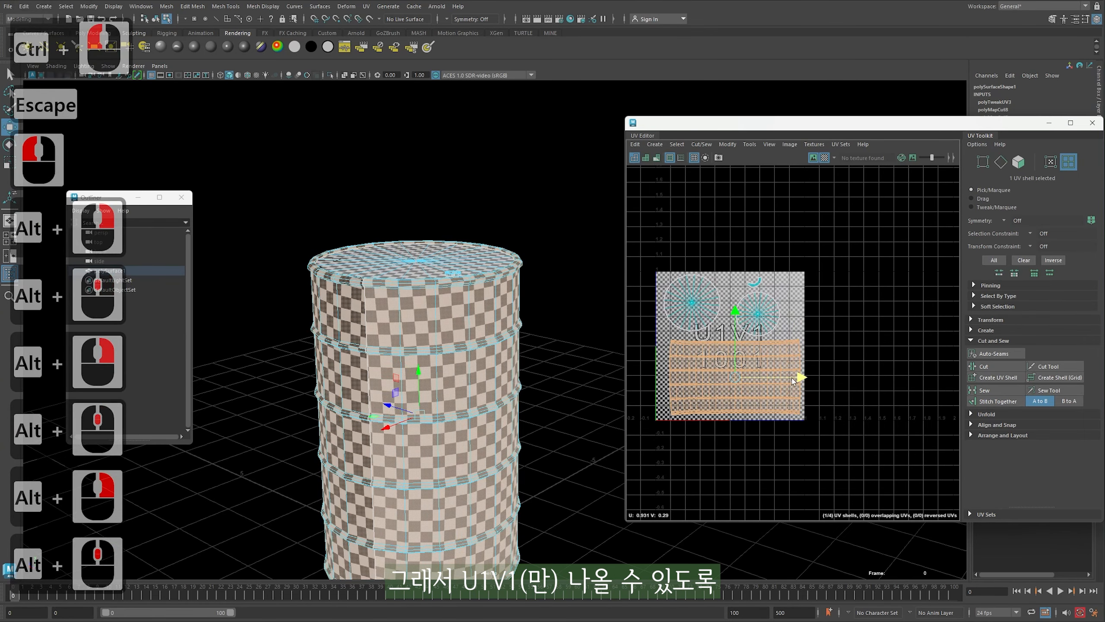
Toggle the checker map off and on, and refit the side-wall shell within the U1V1 tile's lower half
left_click(825, 159)
left_click(825, 158)
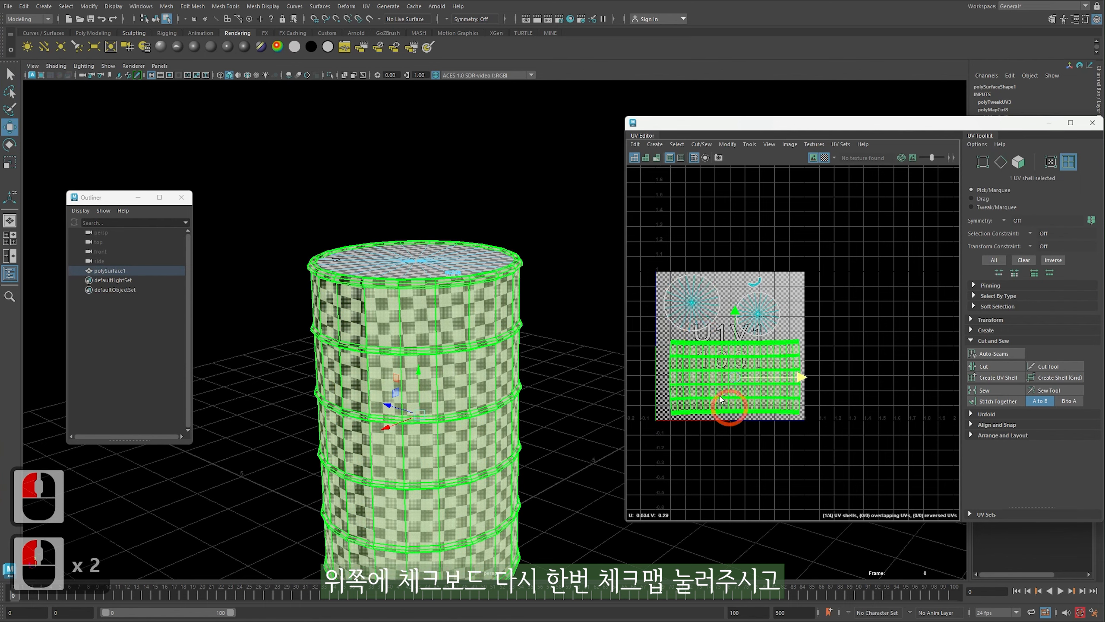
middle_click_drag(730, 407, 803, 420, "alt")
right_click_drag(803, 421, 848, 416, "alt")
middle_click_drag(848, 416, 810, 367, "alt")
right_click_drag(810, 368, 814, 367, "alt")
key("w")
key("r")
left_click_drag(782, 389, 773, 387)
key("w")
Enlarge the bottom disc shell and shrink the lid shell so both fit above the side-wall shell
double_click(826, 270)
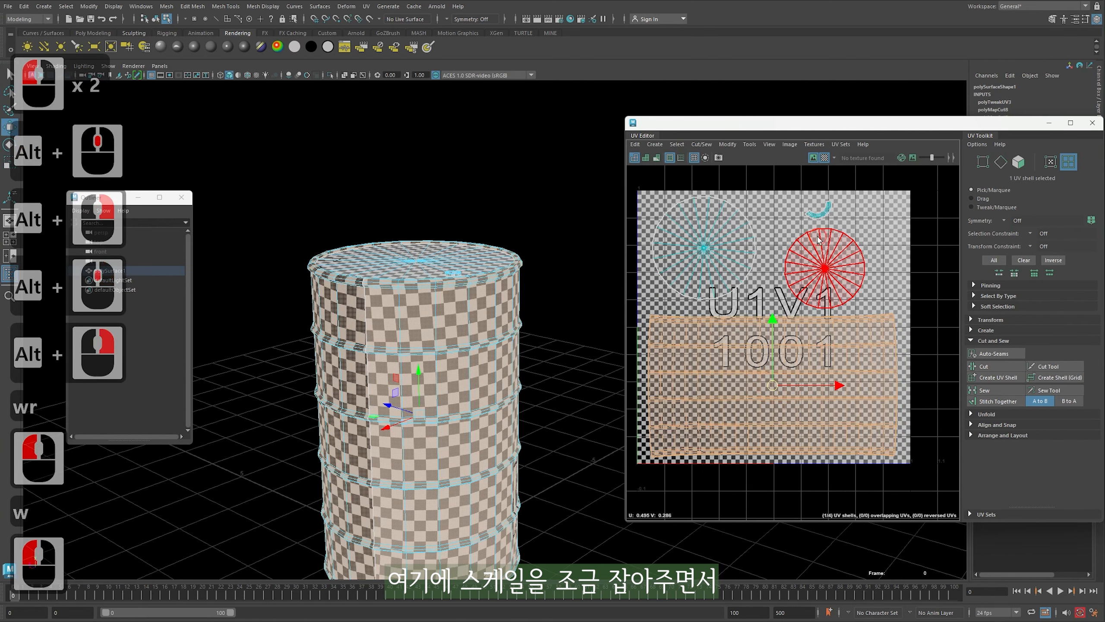
left_click_drag(839, 274, 855, 258)
key("w")
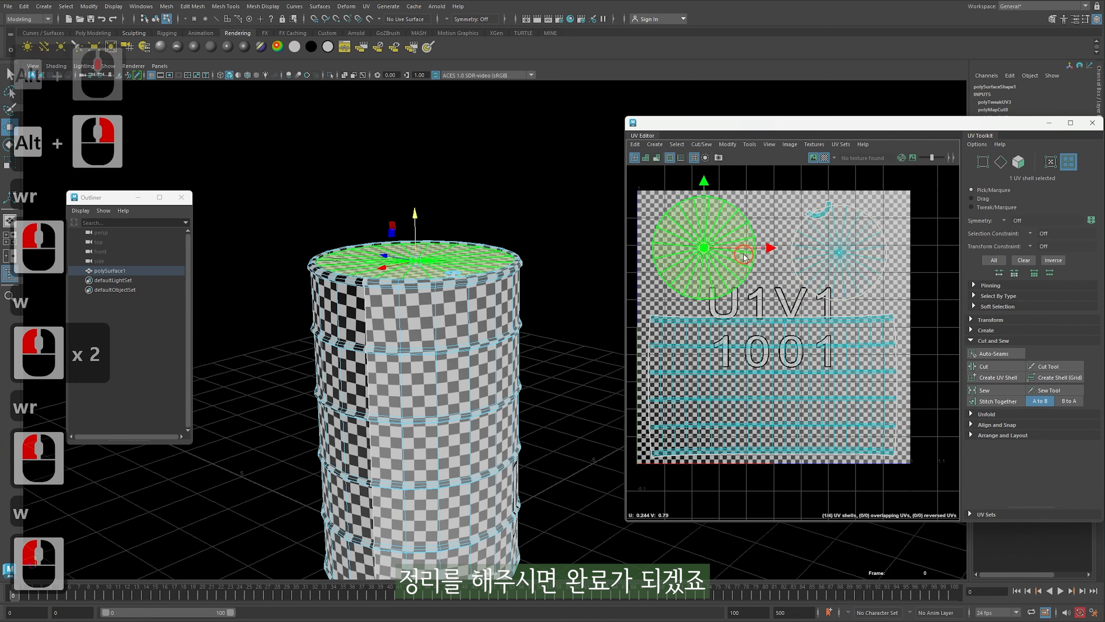
double_click(703, 250)
key("r")
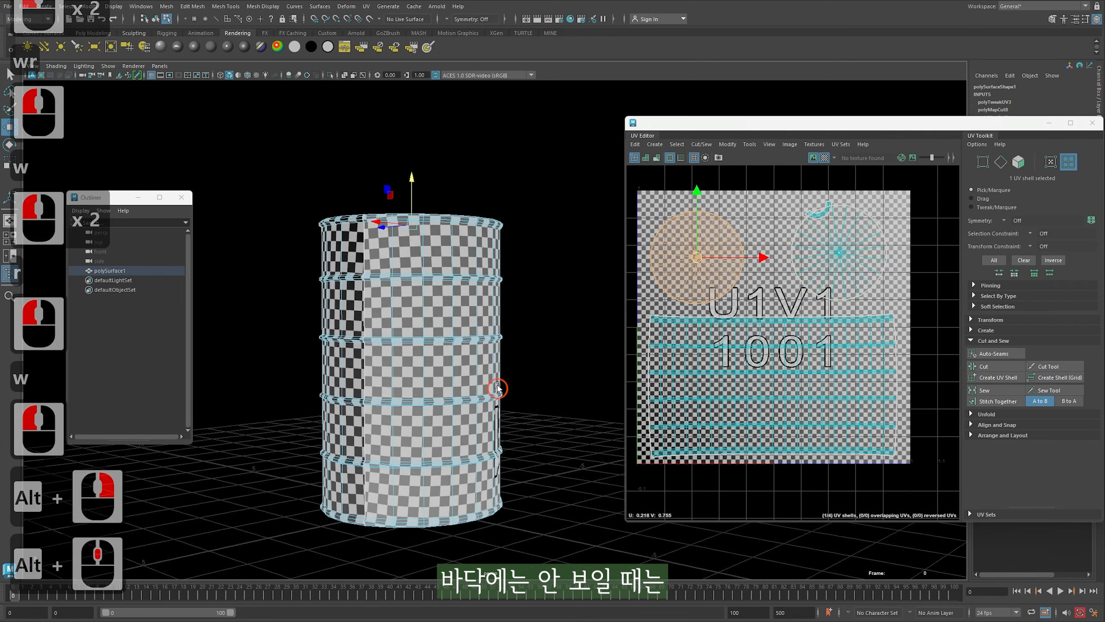
Select the bottom disc shell, look at the barrel's underside, and move the shell left next to the lid shell
mouse_move(501, 390)
left_mouse_down("alt")
mouse_move(508, 358)
mouse_move(507, 395)
left_mouse_up("alt")
left_click(821, 291)
right_click_drag(478, 392, 453, 409, "alt")
left_click_drag(453, 410, 390, 518, "alt")
key("ctrl+2")
key("Escape")
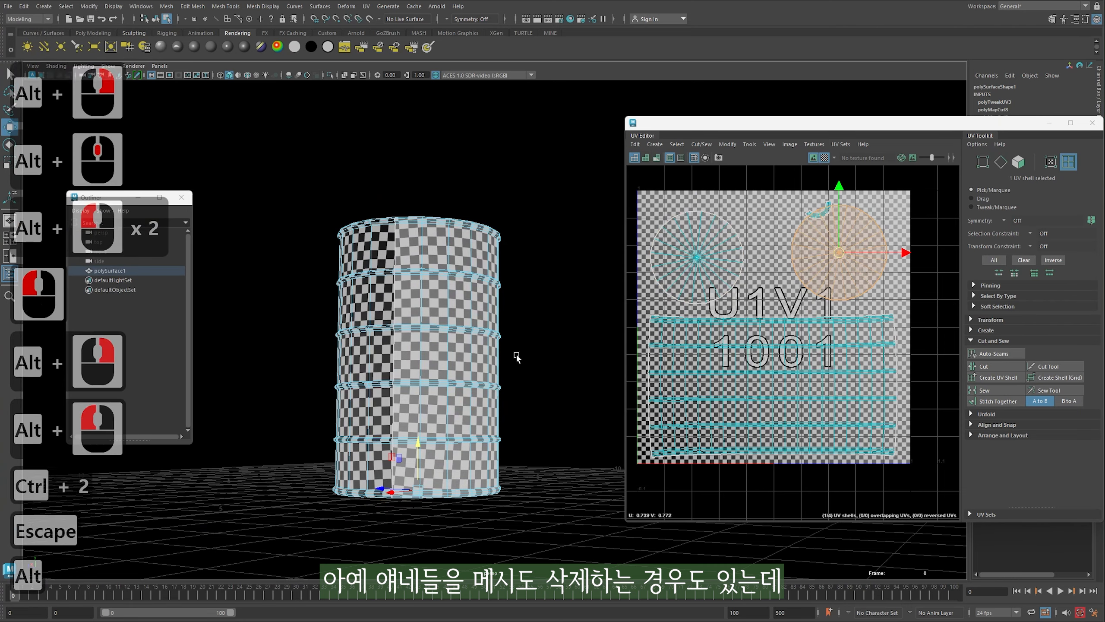
left_click_drag(515, 288, 522, 331, "alt")
left_click_drag(839, 260, 803, 266)
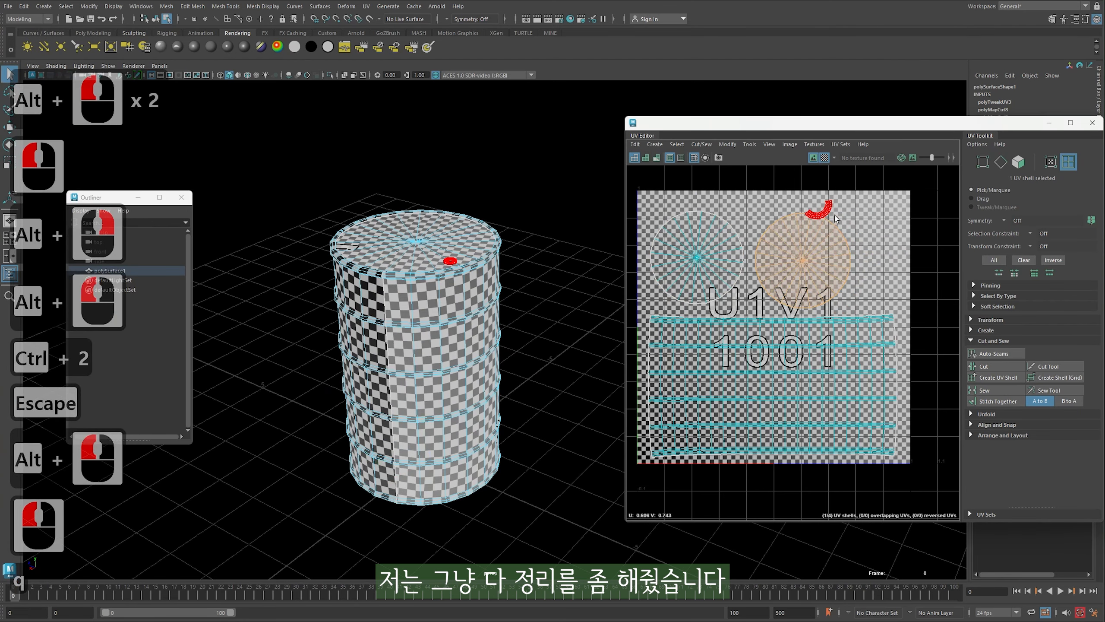
Move the small ring shell into the free space right of the bottom disc shell and adjust its scale
key("q")
left_click(817, 213)
key("w")
left_click_drag(818, 214, 866, 220)
key("r")
left_click_drag(866, 221, 868, 243)
key("e")
key("w")
key("r")
key("w")
Compare the checker square size on the lid ring with the squares on the surrounding lid
right_click_drag(392, 248, 526, 255, "alt")
middle_click_drag(514, 243, 632, 412, "alt")
right_click_drag(578, 370, 596, 368, "alt")
right_click_drag(587, 364, 613, 363, "alt")
left_click_drag(517, 331, 503, 366, "alt")
middle_click_drag(504, 387, 509, 367, "alt")
right_click_drag(488, 434, 498, 434, "alt")
key("ctrl+2")
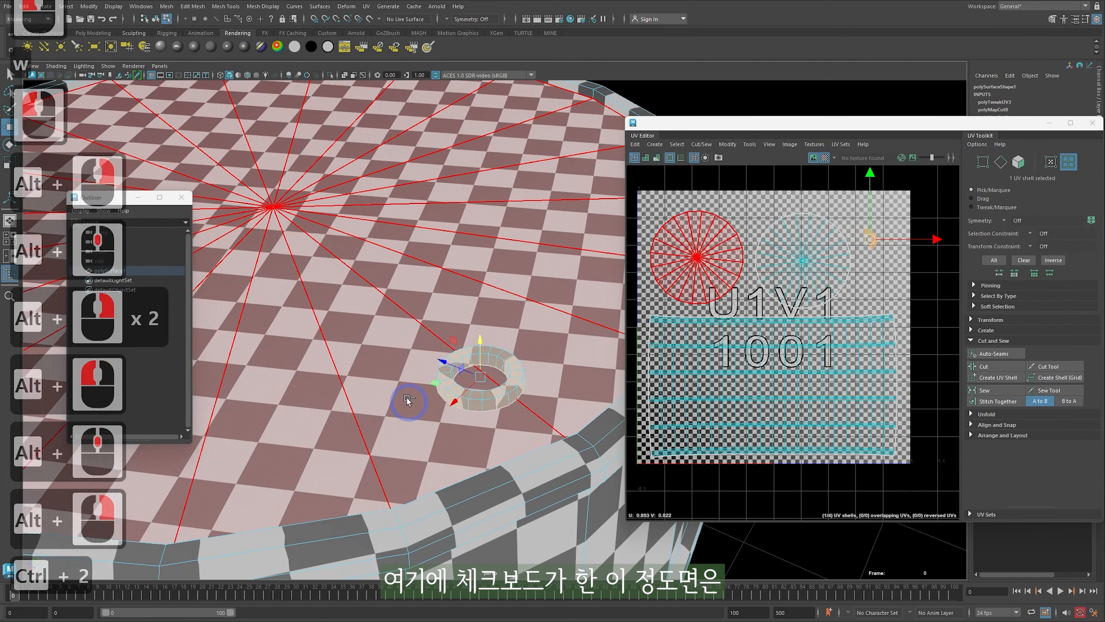
mouse_move(410, 382)
left_mouse_down()
mouse_move(443, 388)
mouse_move(445, 431)
left_mouse_up()
left_click_drag(467, 384, 482, 409)
key("Escape")
Adjust the ring shell's position and scale so its checker squares come closer to the lid's
left_click(870, 237)
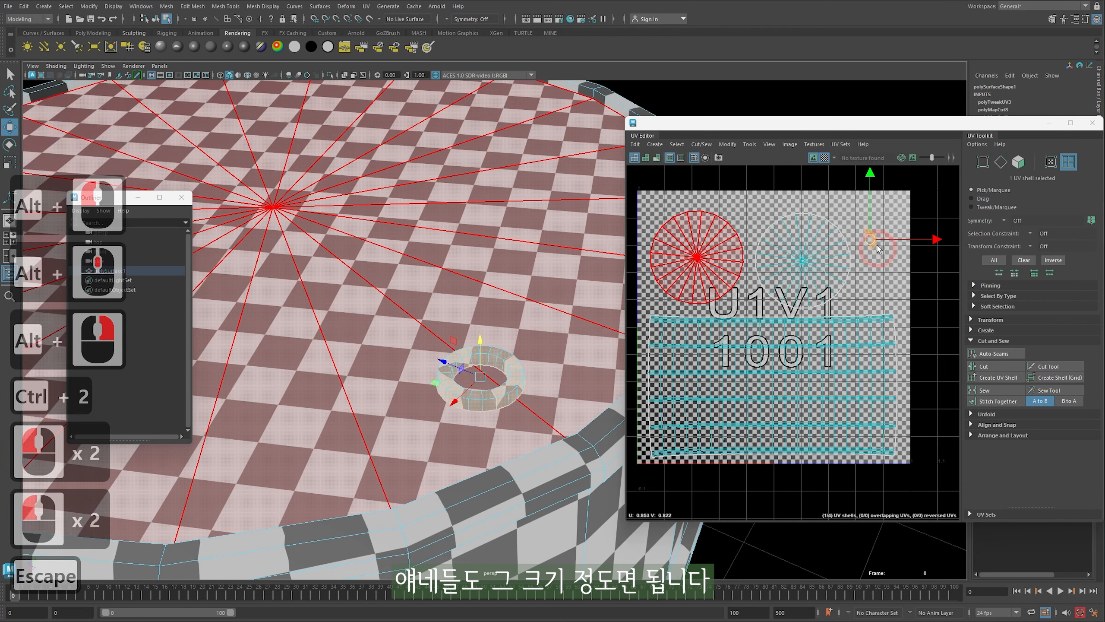
left_click(870, 238)
key("r")
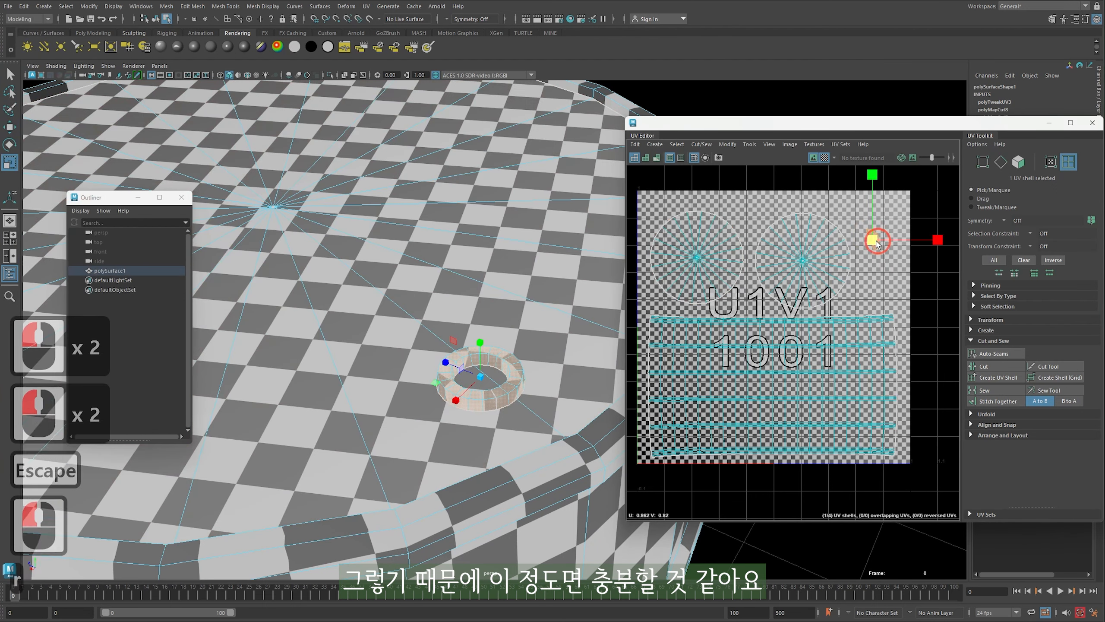
left_click(873, 239)
left_click_drag(873, 242, 904, 246)
right_click_drag(887, 305, 837, 321, "alt")
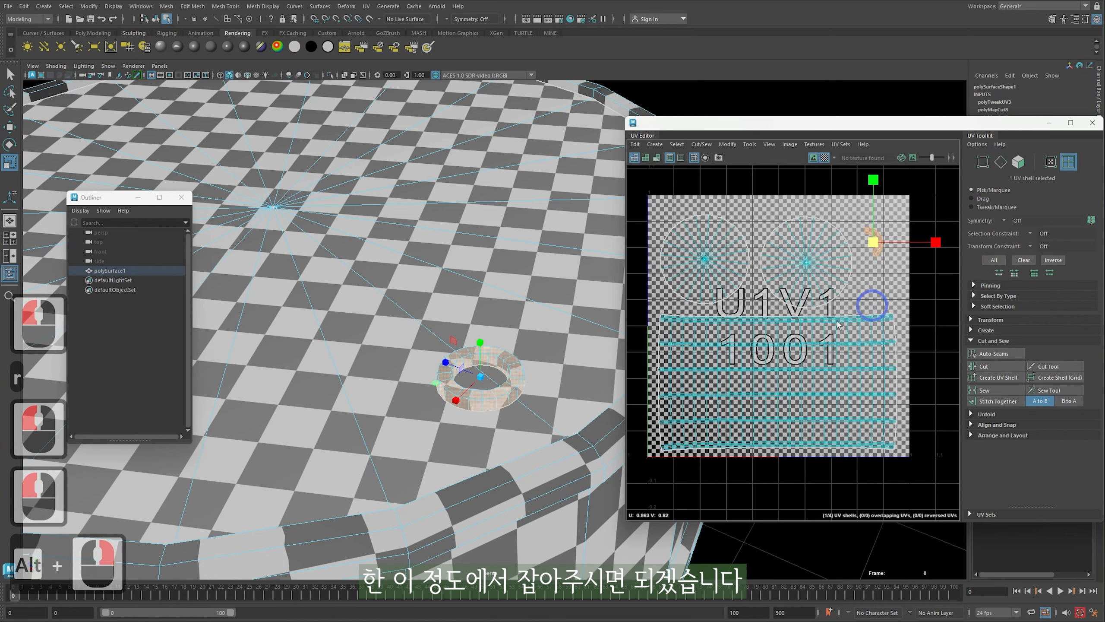
Frame the whole barrel and switch component selection to UVs in both the UV Editor and the 3D view
right_click_drag(391, 321, 402, 253, "alt")
middle_click_drag(402, 252, 467, 237, "alt")
right_click_drag(467, 237, 413, 244, "alt")
left_click_drag(403, 305, 374, 248, "alt")
middle_click_drag(374, 248, 393, 276, "alt")
right_click(732, 260)
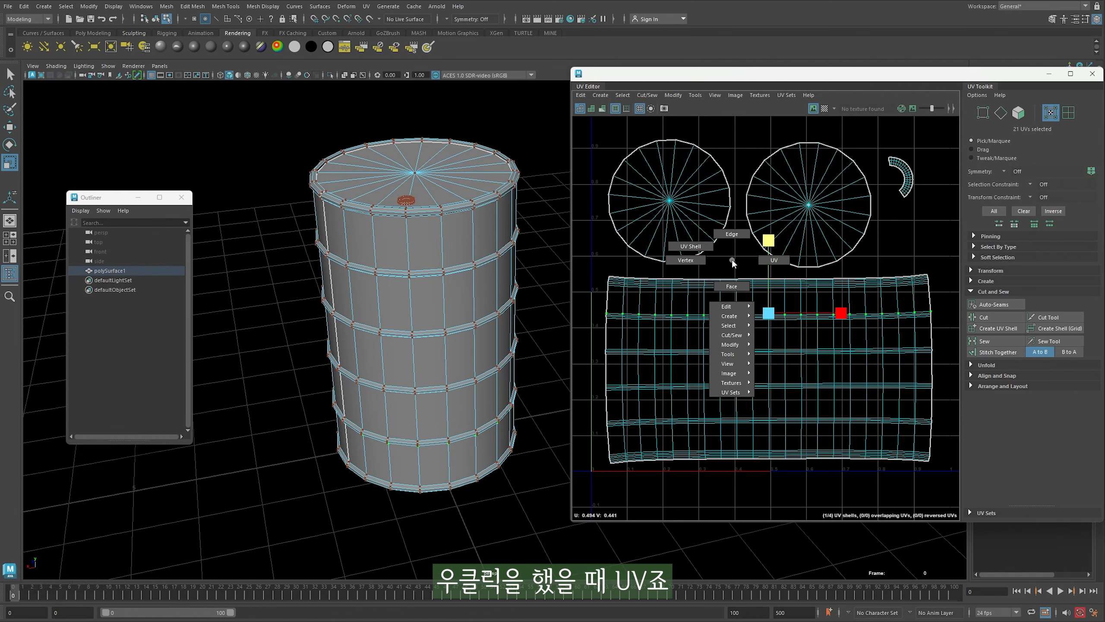
left_click(761, 261)
right_click(433, 309)
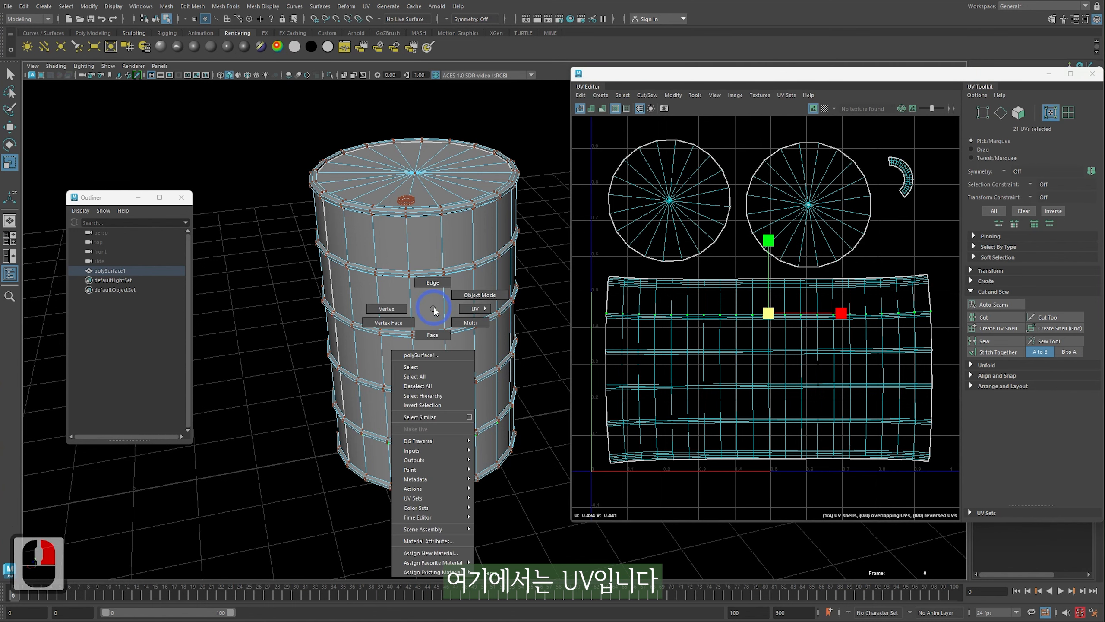
right_click_drag(487, 304, 532, 304)
right_click_drag(393, 298, 521, 298)
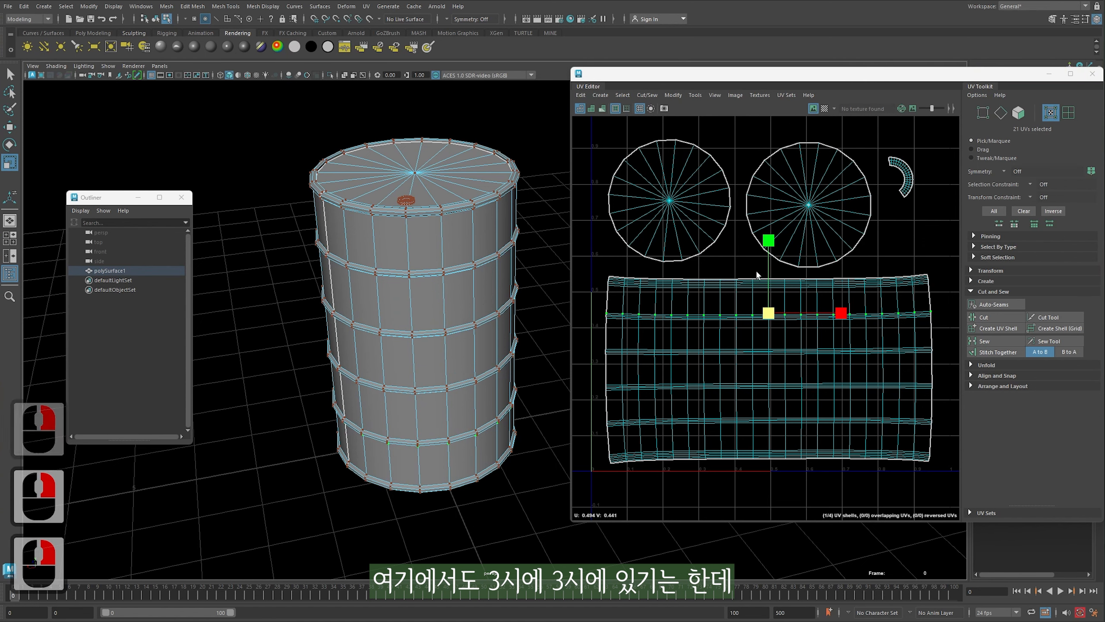
Switch to vertex selection, pick a vertex on the side shell's upper band and try to move it
right_click(693, 269)
right_click_drag(683, 268, 653, 265)
left_click(655, 316)
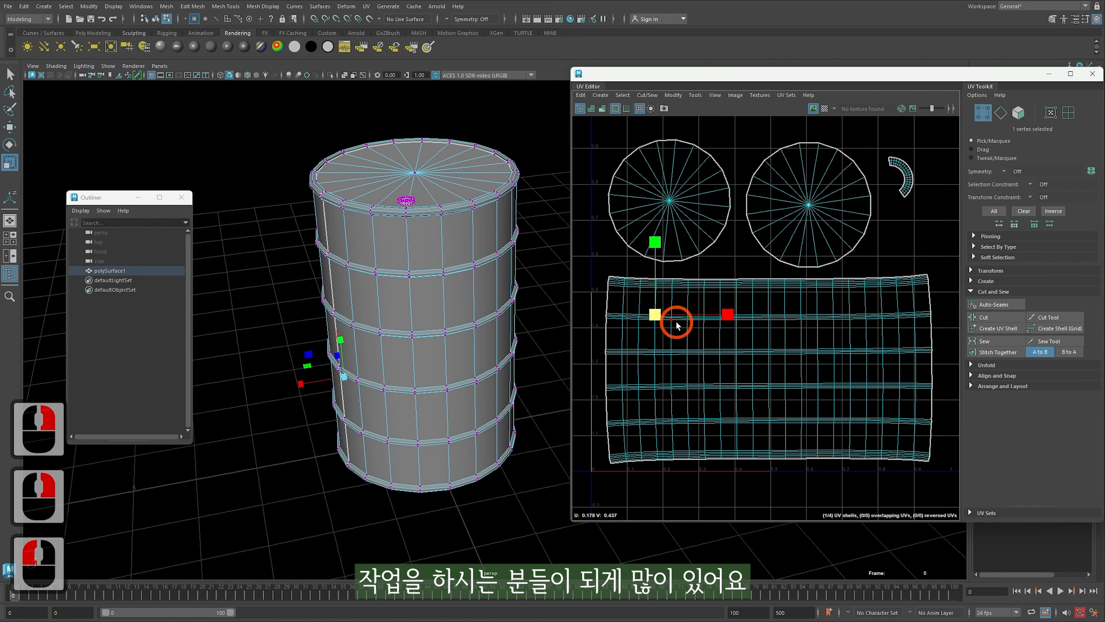
key("w")
key("ctrl+z")
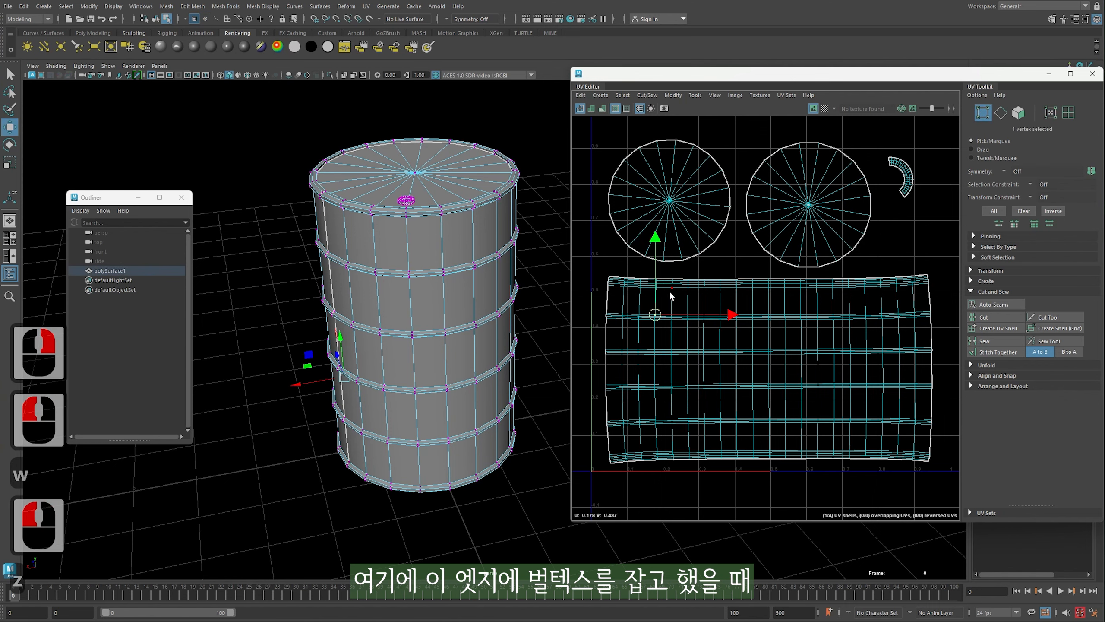
Select the vertex at the side shell's upper seam corner in the UV layout, ready for moving
left_click(610, 277)
key("w")
middle_click_drag(642, 278, 679, 307, "alt")
right_click_drag(678, 307, 723, 331, "alt")
middle_click_drag(723, 331, 664, 318, "alt")
right_click_drag(727, 321, 735, 323, "alt")
middle_click_drag(700, 319, 734, 319, "alt")
right_click_drag(734, 318, 715, 316, "alt")
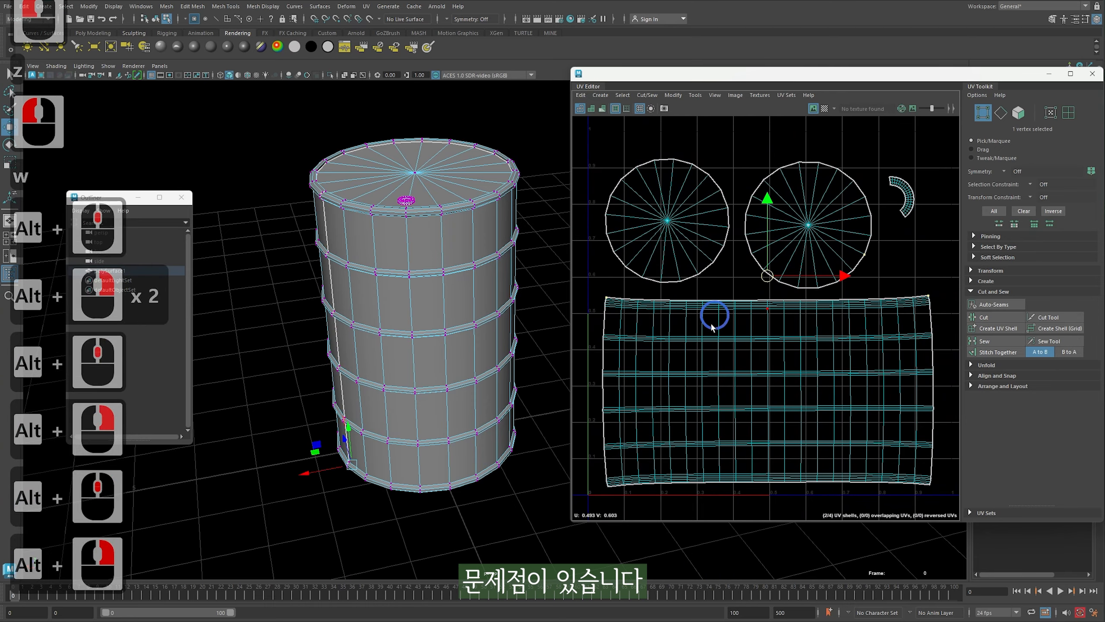
Examine from below where the selected seam vertex sits on the barrel's bottom rim
middle_click_drag(383, 429, 403, 396, "alt")
right_click_drag(403, 395, 439, 412, "alt")
left_click_drag(322, 464, 379, 425, "alt")
middle_click_drag(387, 431, 452, 347, "alt")
right_click_drag(451, 347, 465, 348, "alt")
left_click_drag(465, 348, 444, 304, "alt")
middle_click_drag(444, 313, 469, 331, "alt")
right_click_drag(468, 330, 440, 353, "alt")
left_click_drag(440, 353, 429, 343, "alt")
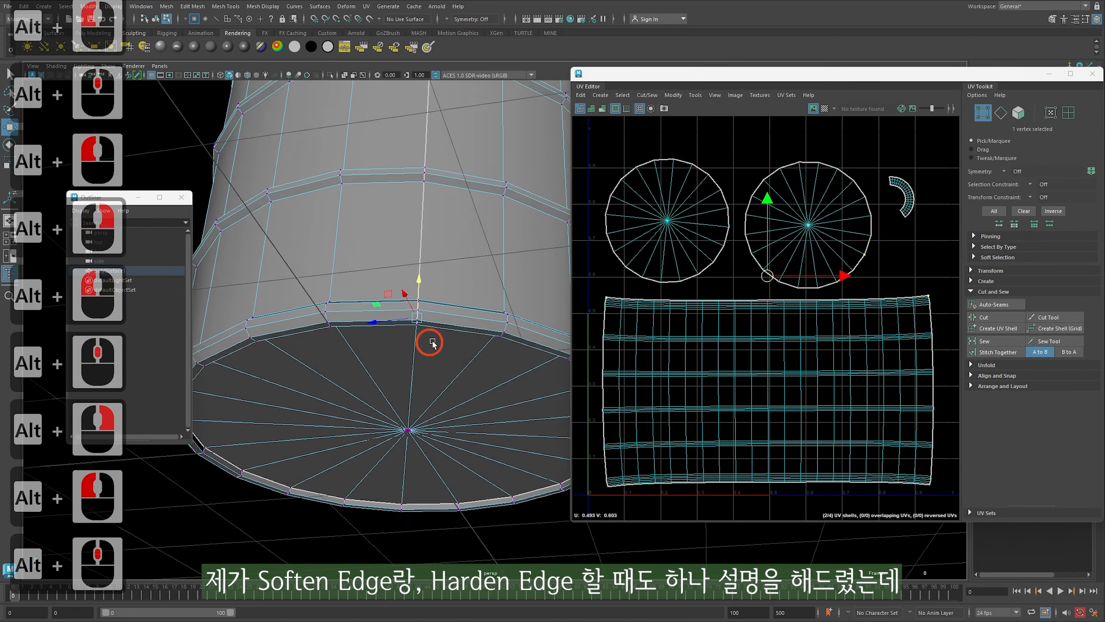
middle_click_drag(429, 343, 435, 312, "alt")
right_click_drag(435, 311, 462, 309, "alt")
left_click_drag(461, 309, 455, 302, "alt")
middle_click_drag(477, 297, 461, 360, "alt")
right_click_drag(461, 360, 467, 355, "alt")
left_click_drag(467, 355, 452, 291, "alt")
middle_click_drag(453, 291, 464, 358, "alt")
right_click_drag(465, 357, 462, 356, "alt")
left_click_drag(463, 359, 424, 296, "alt")
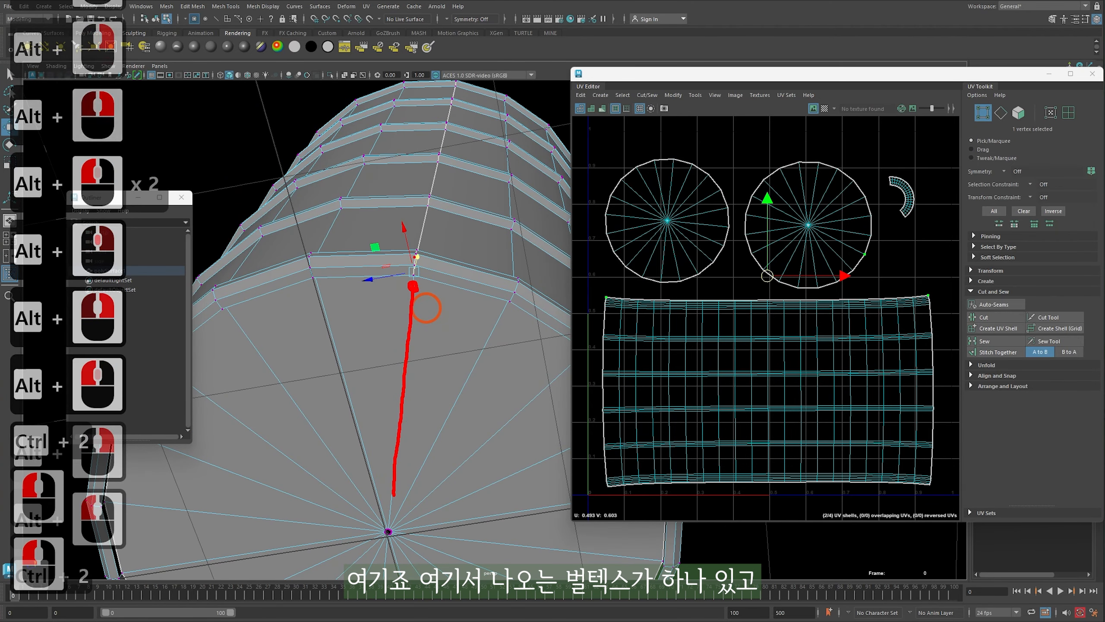
left_click_drag(416, 266, 441, 169)
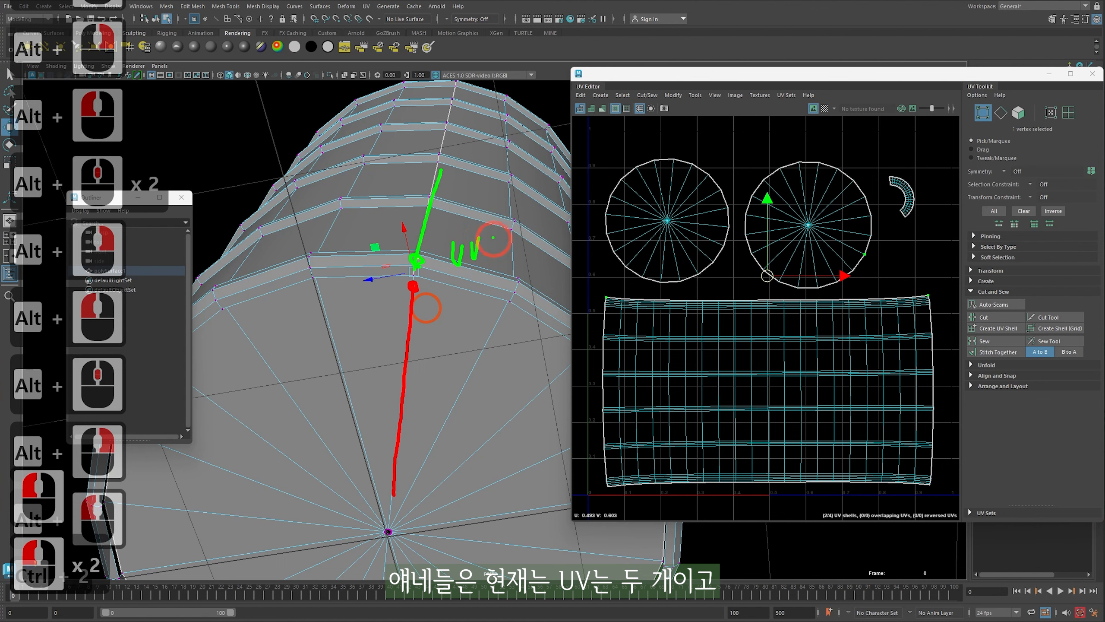
left_click(470, 311)
left_click_drag(471, 320, 474, 304)
left_click_drag(482, 292, 485, 321)
left_click_drag(477, 303, 486, 302)
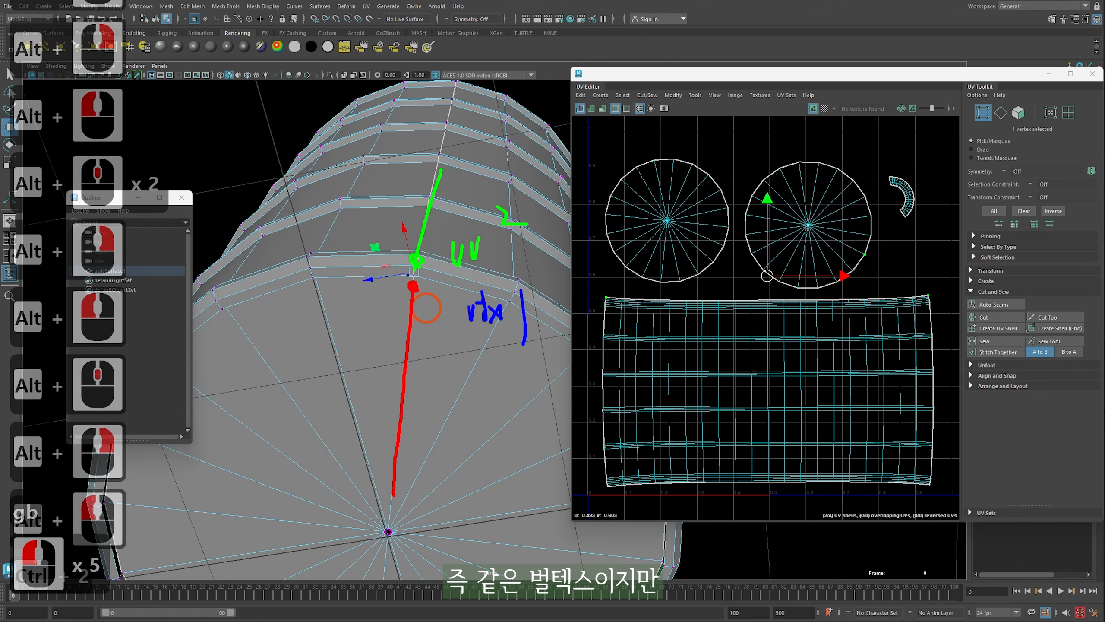
left_click_drag(407, 275, 395, 283)
mouse_move(857, 260)
left_mouse_down()
mouse_move(863, 247)
mouse_move(875, 256)
mouse_move(867, 260)
left_mouse_up()
key("ctrl+z")
key("g")
left_click_drag(928, 298, 932, 304)
left_click_drag(611, 304, 610, 303)
left_click_drag(509, 217, 508, 217)
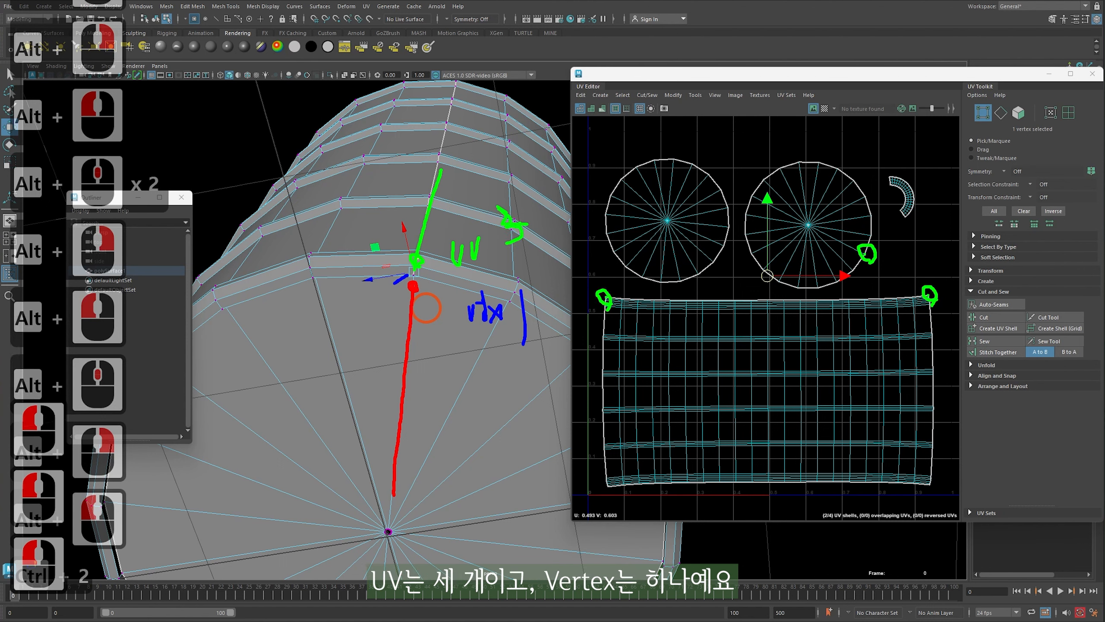
key("ctrl+z")
key("ctrl+z")
key("ctrl+z")
key("ctrl+z")
left_click_drag(873, 262, 874, 263)
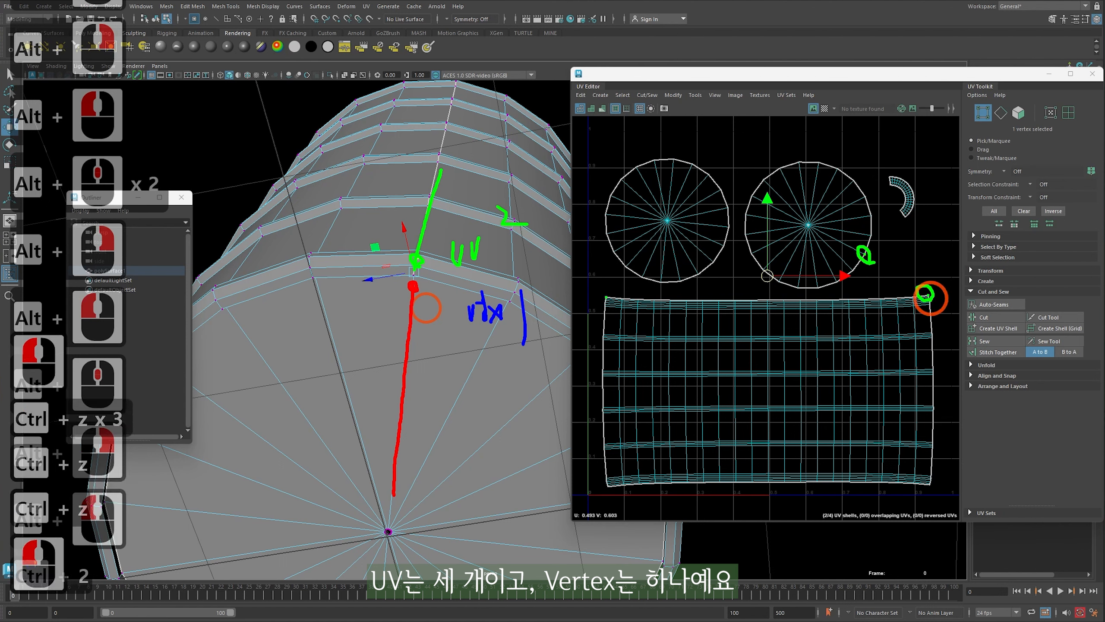
left_click_drag(607, 300, 609, 300)
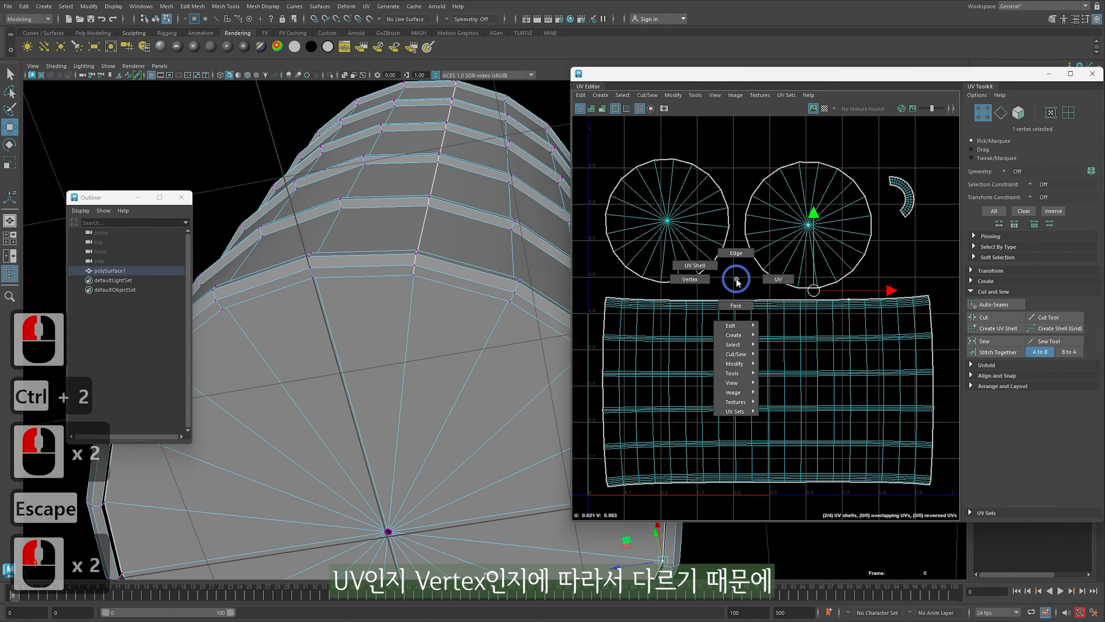
Try moving border vertices of the bottom disc shell with vertex selection, undoing each move
right_click_drag(735, 279, 792, 280)
right_click_drag(752, 278, 722, 281)
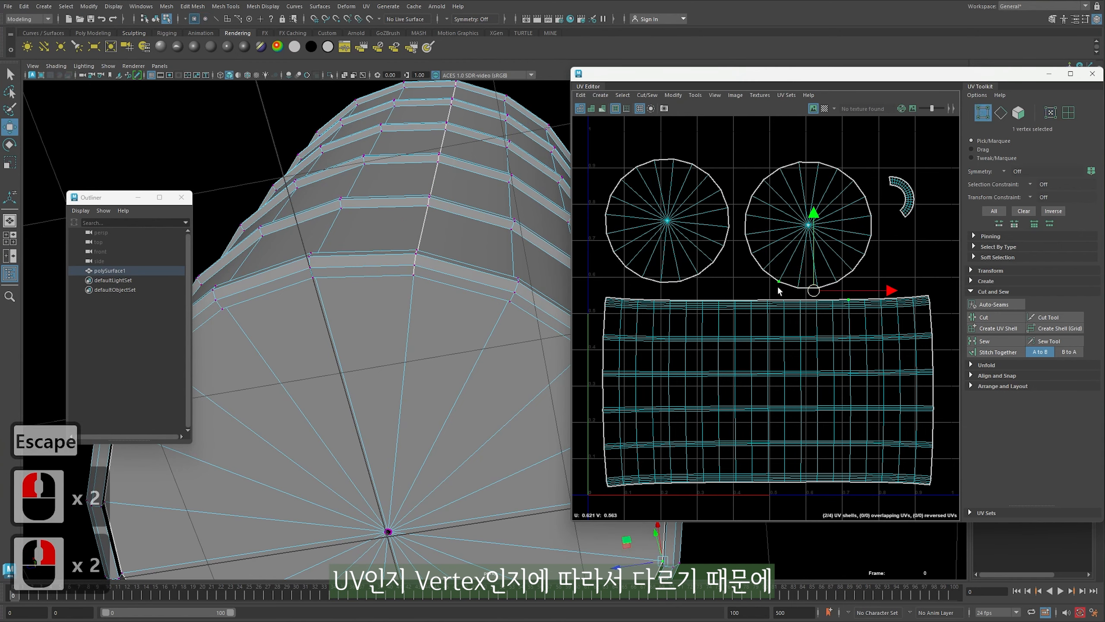
left_click(781, 283)
left_click_drag(782, 288, 798, 306)
key("ctrl+z")
right_click_drag(780, 276, 767, 278)
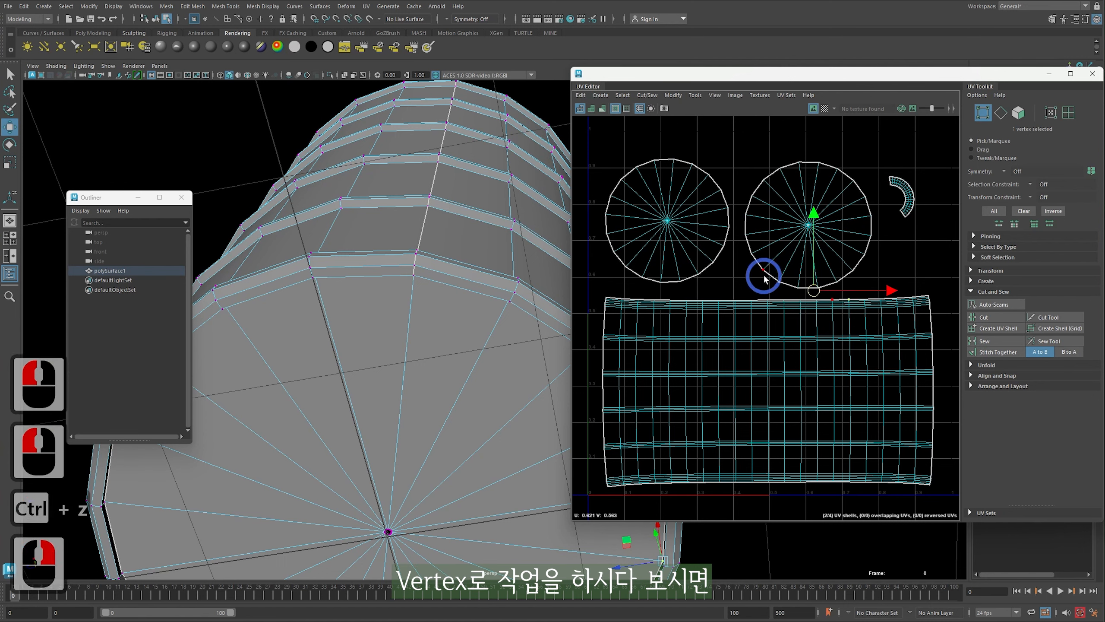
left_click(762, 266)
left_click(753, 248)
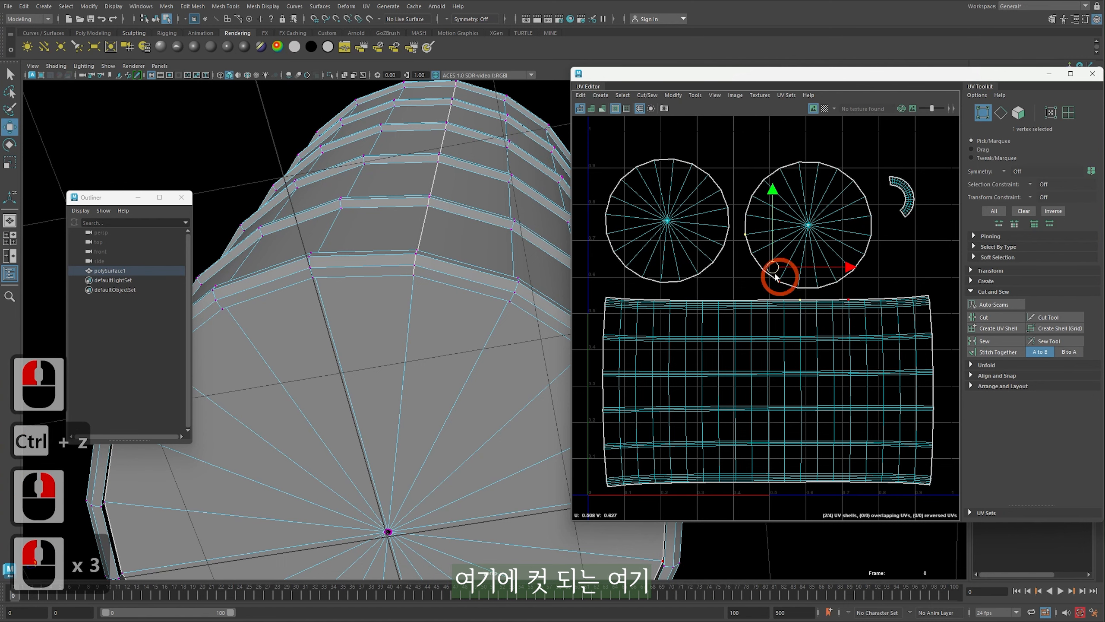
mouse_move(781, 275)
left_mouse_down()
mouse_move(784, 296)
mouse_move(778, 263)
left_mouse_up()
key("ctrl+z")
Switch to UV selection, try moving a single border UV of the bottom disc shell, and undo the move
right_click_drag(818, 240, 854, 240)
left_click(748, 236)
left_click_drag(769, 250, 740, 250)
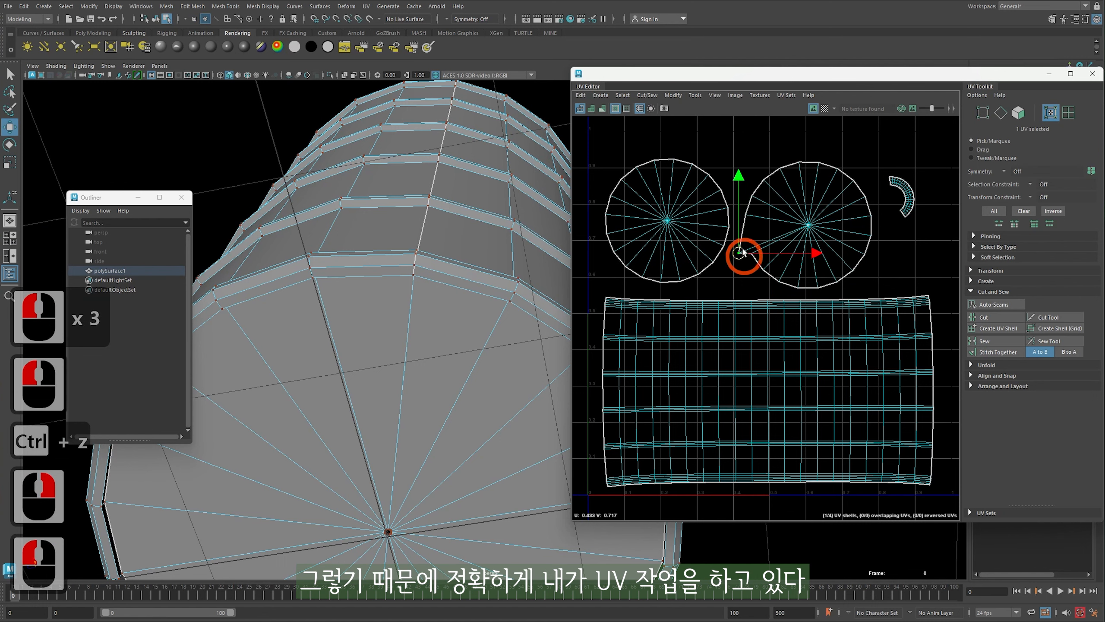
key("ctrl+z")
right_click_drag(478, 221, 549, 219)
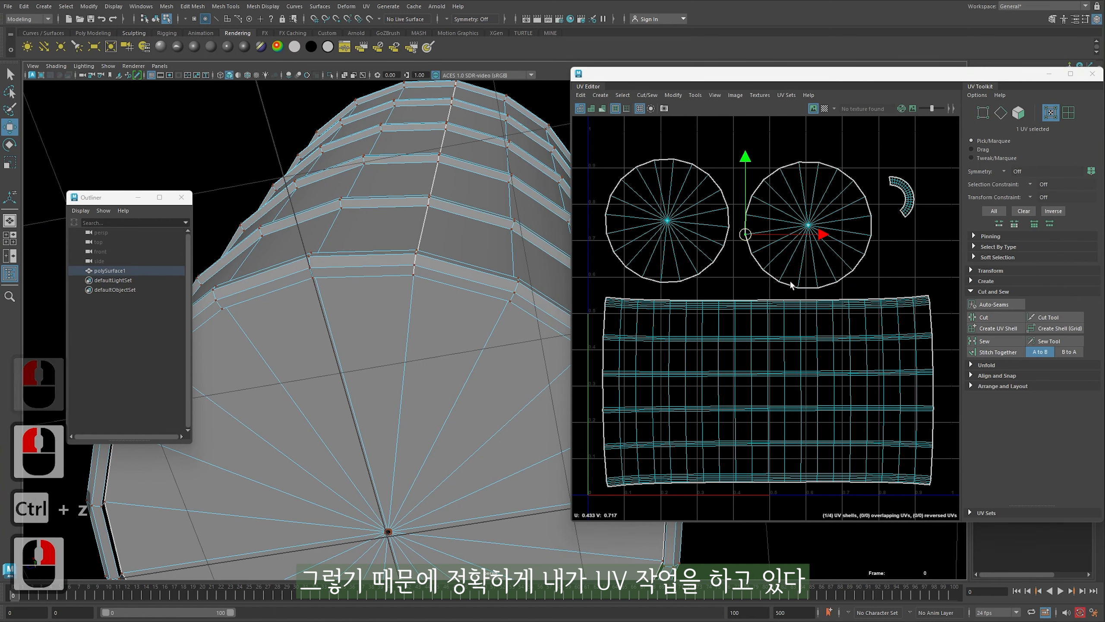
right_click_drag(777, 210, 812, 208)
left_click(786, 275)
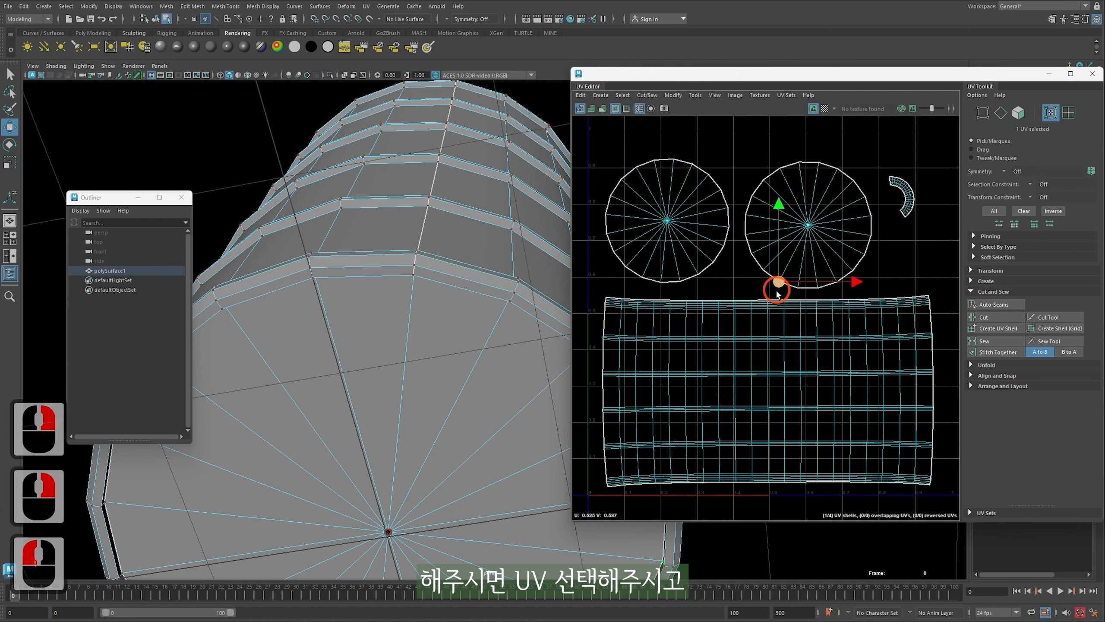
Return to vertex selection and try moving vertices of the side shell, including its upper corner, undoing the moves
right_click_drag(725, 226, 678, 227)
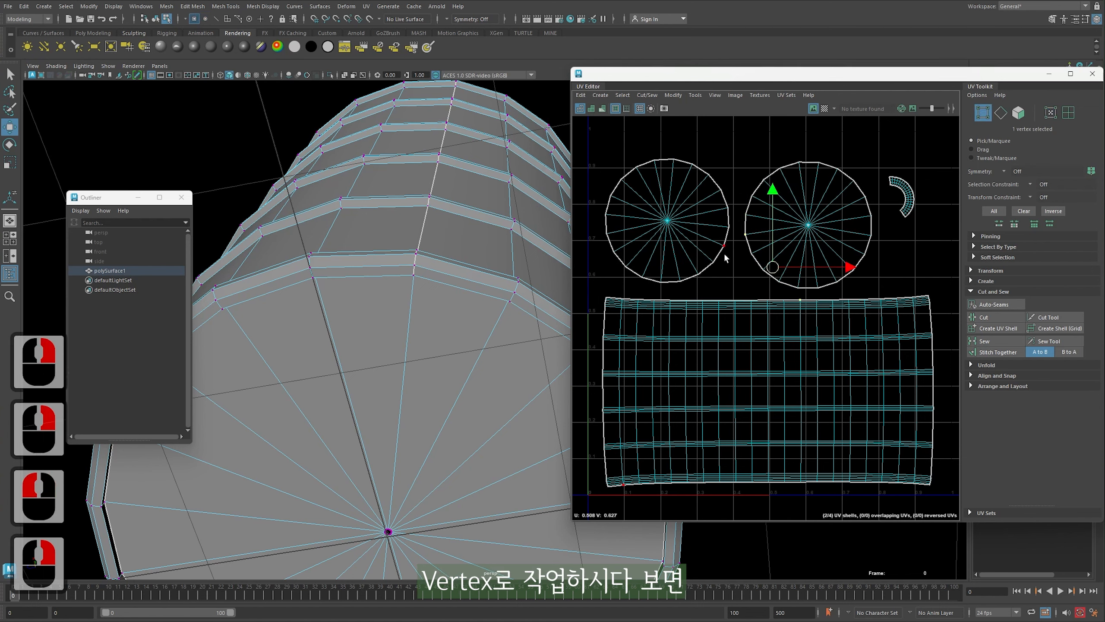
left_click(729, 270)
mouse_move(675, 367)
left_mouse_down()
mouse_move(678, 382)
mouse_move(659, 388)
mouse_move(683, 376)
left_mouse_up()
key("ctrl+z")
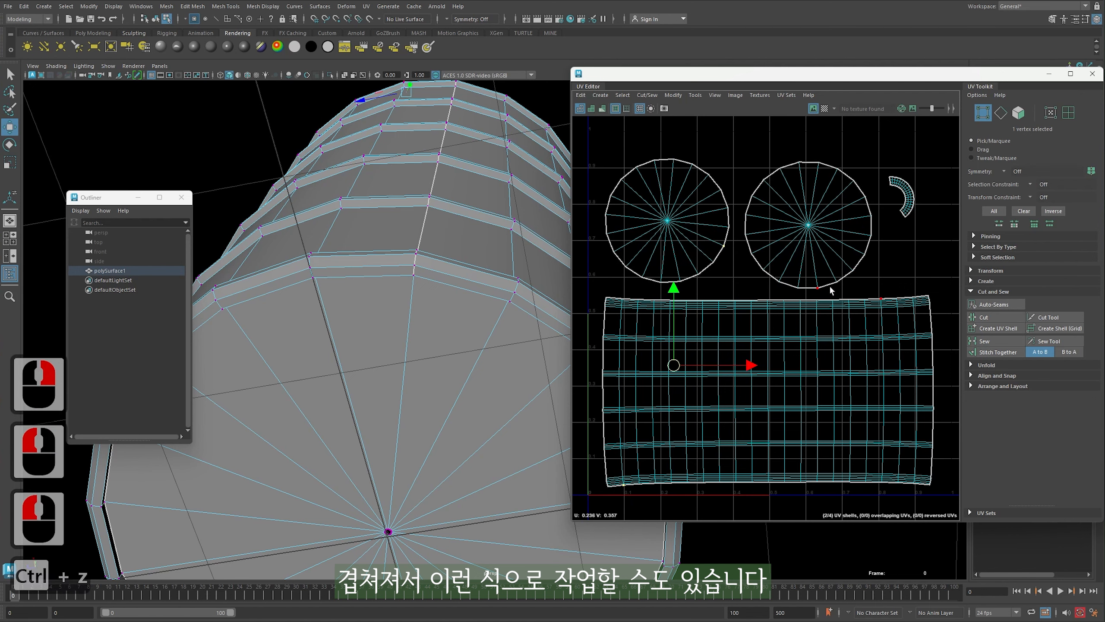
left_click(928, 296)
left_click_drag(775, 279, 787, 284)
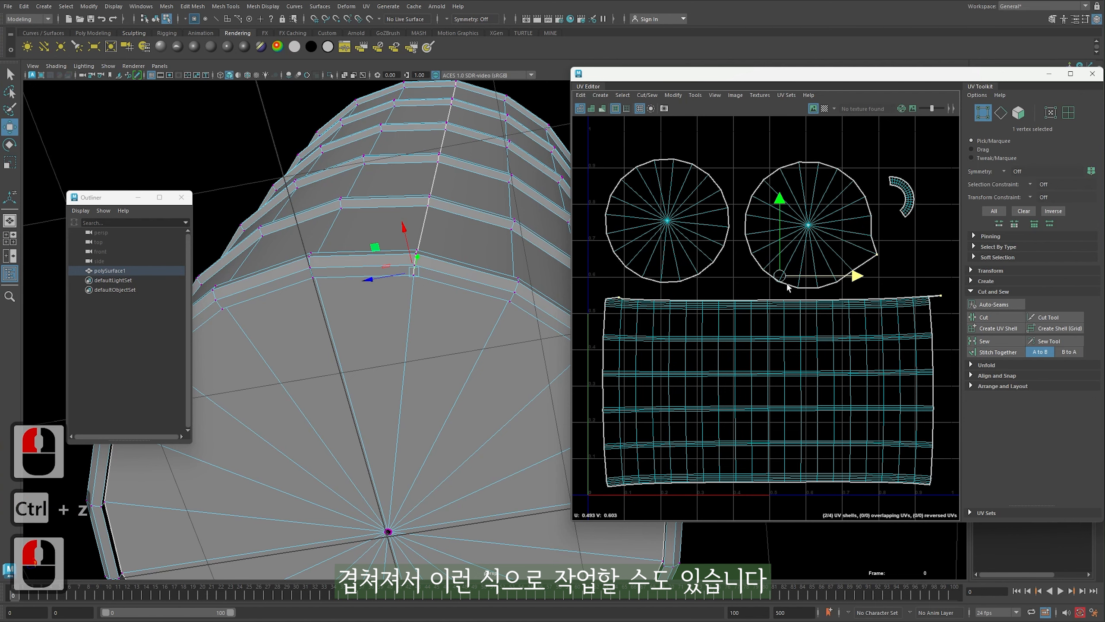
key("ctrl+z")
Switch to UV selection and select the full horizontal row of UVs along the side shell's upper band
right_click_drag(748, 289, 796, 294)
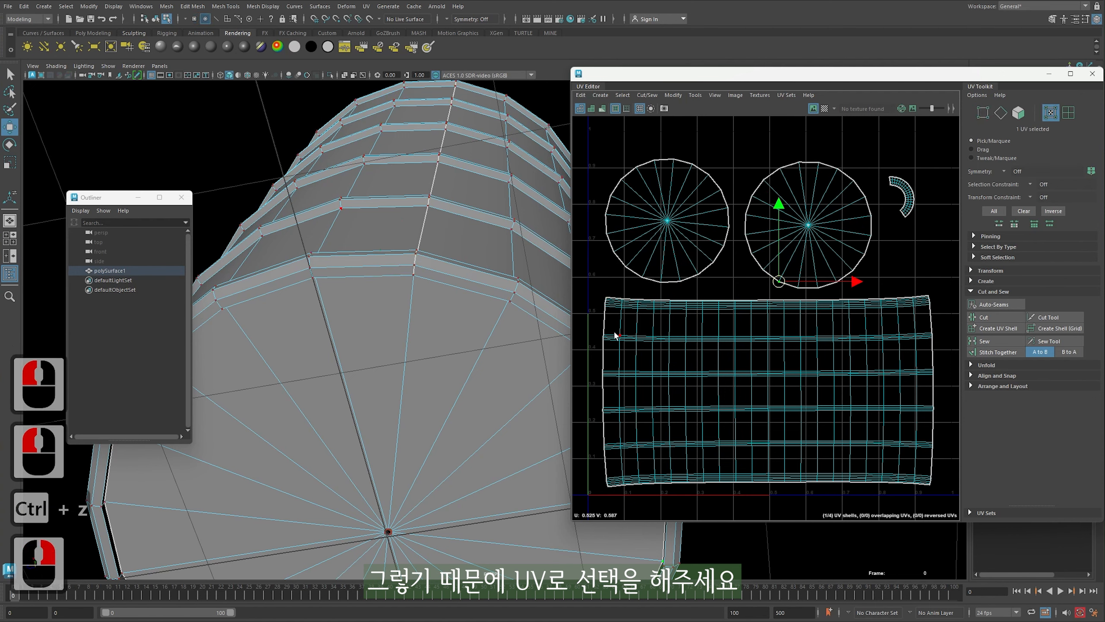
left_click(637, 333)
left_click(619, 332)
double_click(620, 336, "shift")
left_click(767, 304)
key("z")
right_click_drag(863, 391, 808, 382, "alt")
key("ctrl+2")
key("shift+2")
left_click_drag(630, 344, 1098, 343, "shift")
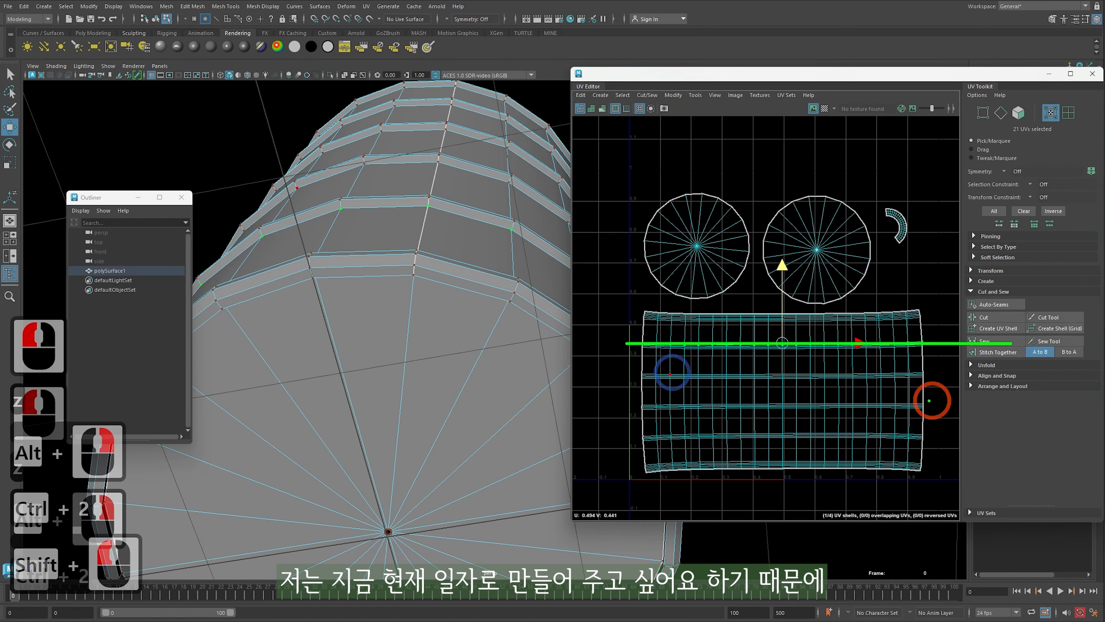
key("Escape")
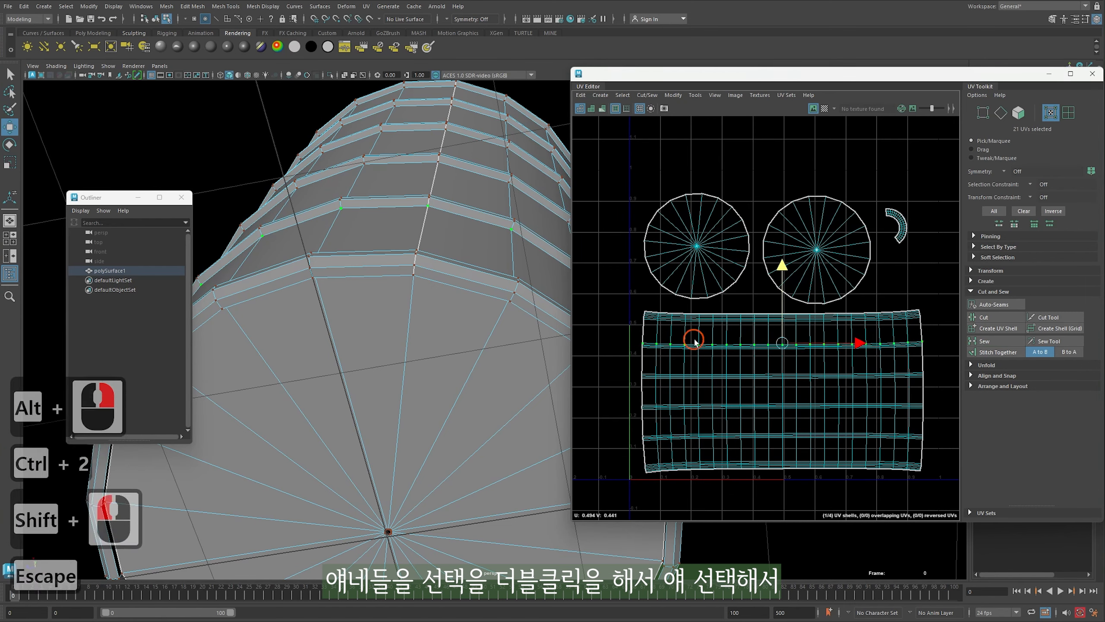
Reselect the side shell's upper row of UVs from two neighbouring points and try flattening it with a vertical scale
left_click(714, 345)
key("q")
double_click(714, 345, "shift")
right_click_drag(715, 347, 740, 339, "alt")
left_click(710, 346)
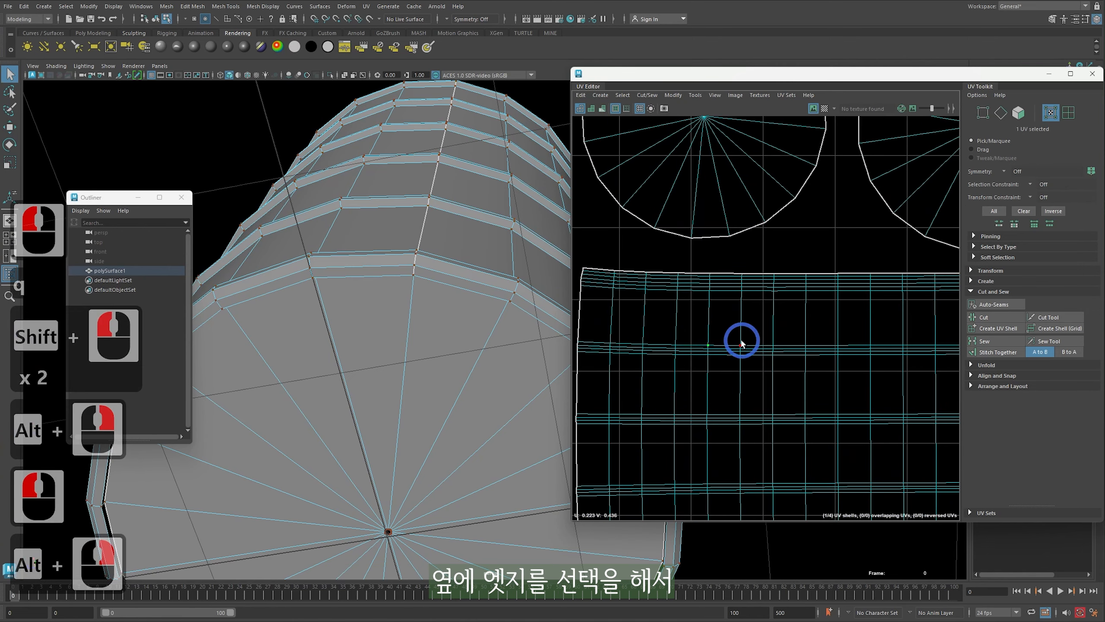
double_click(833, 351, "shift")
right_click_drag(834, 351, 755, 348, "alt")
right_click_drag(731, 342, 692, 353, "alt")
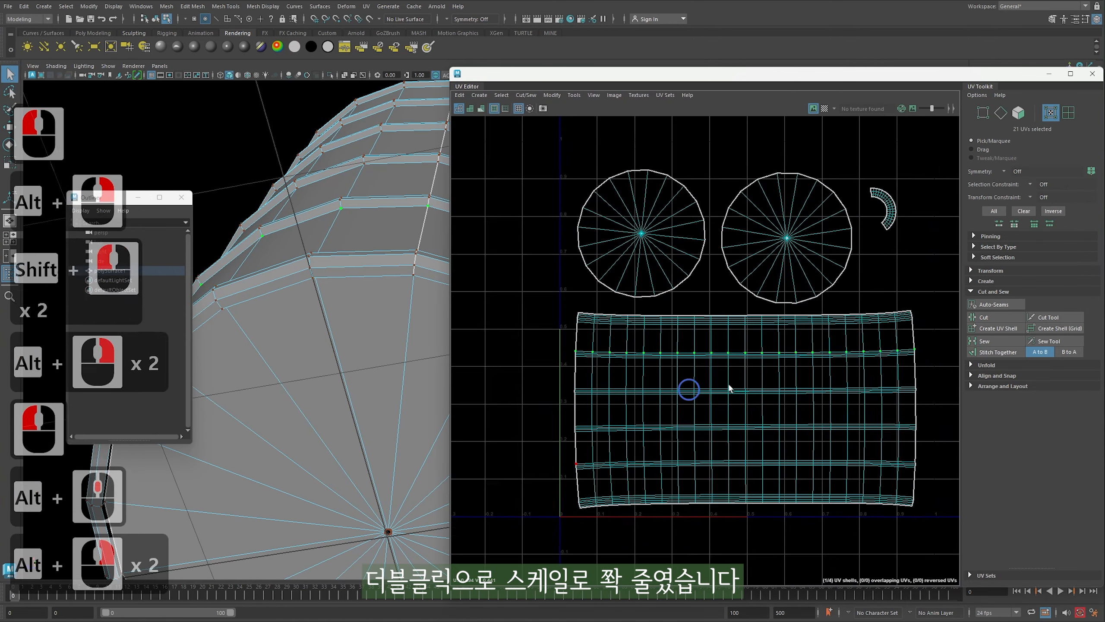
middle_click_drag(781, 341, 713, 346, "alt")
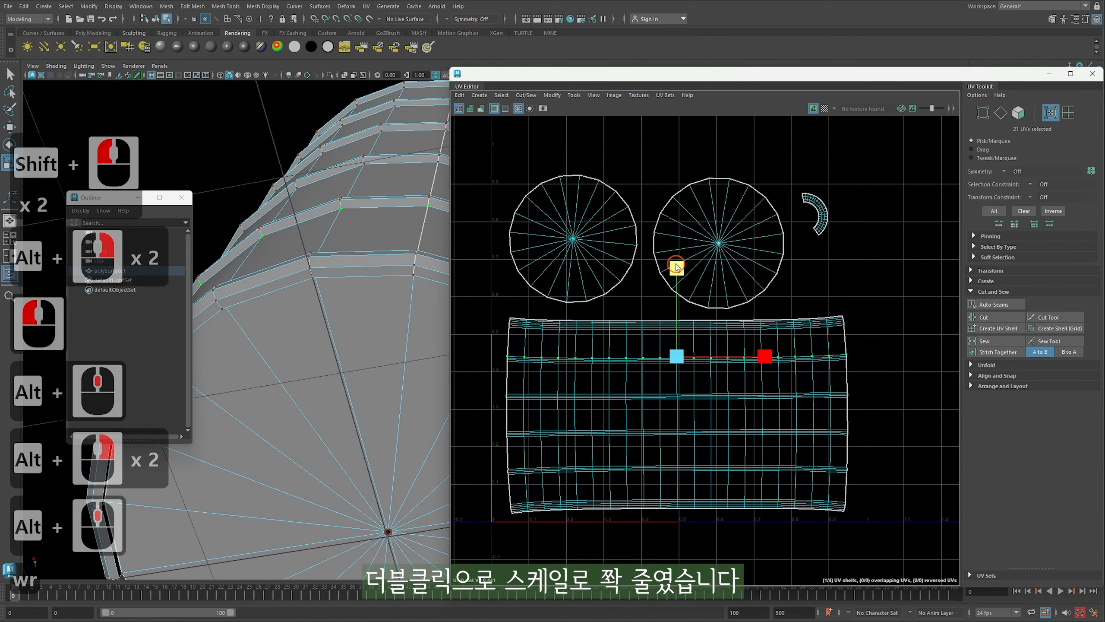
left_click_drag(676, 527, 674, 616)
Display the checker map, inspect its pattern on the barrel's side, and turn the map off again
left_click(824, 109)
left_click_drag(315, 191, 340, 279, "alt")
right_click_drag(340, 278, 327, 280, "alt")
left_click_drag(676, 268, 687, 169)
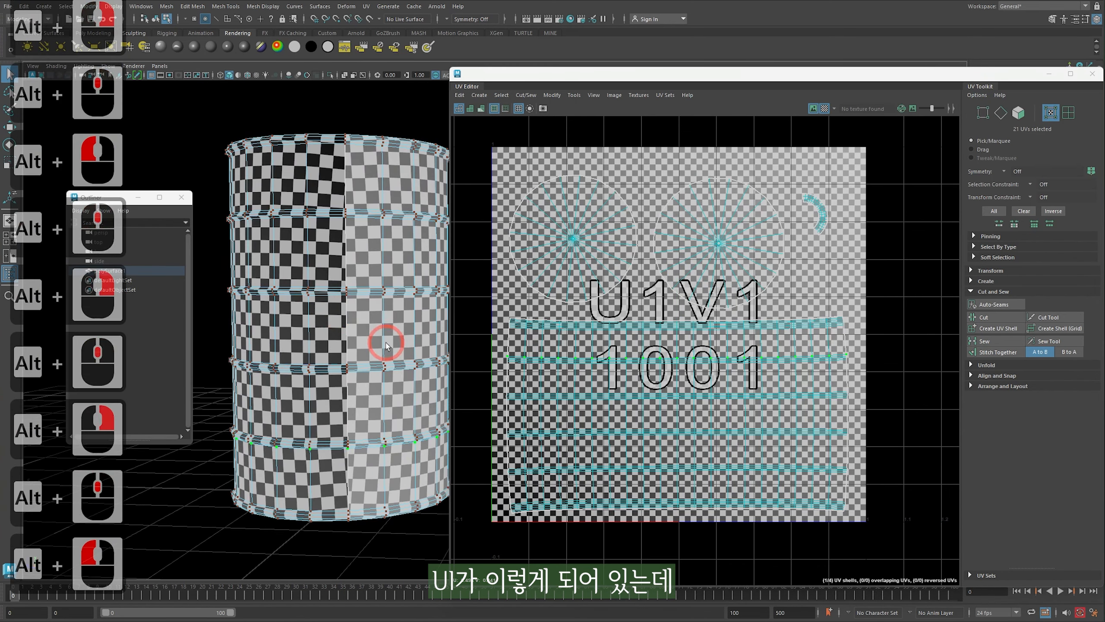
left_click(824, 108)
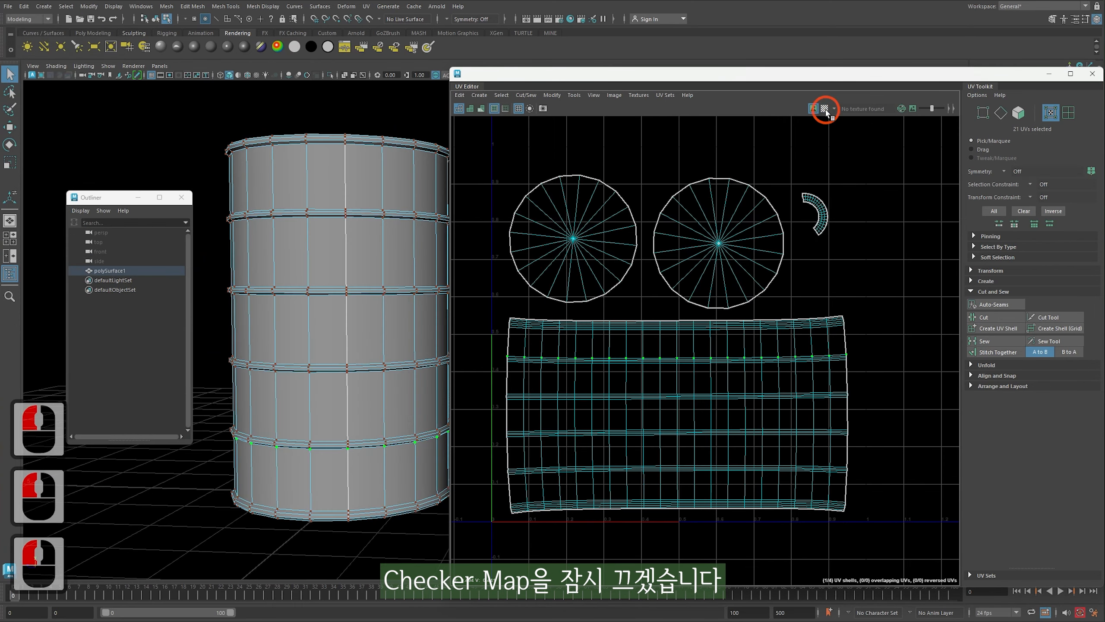
Select the barrel's whole side UV shell and apply Straighten UVs to it
right_click_drag(664, 397, 641, 387)
left_click(690, 492)
scroll(295, 382, "down", 3)
scroll(295, 382, "up", 1)
scroll(295, 383, "down", 1)
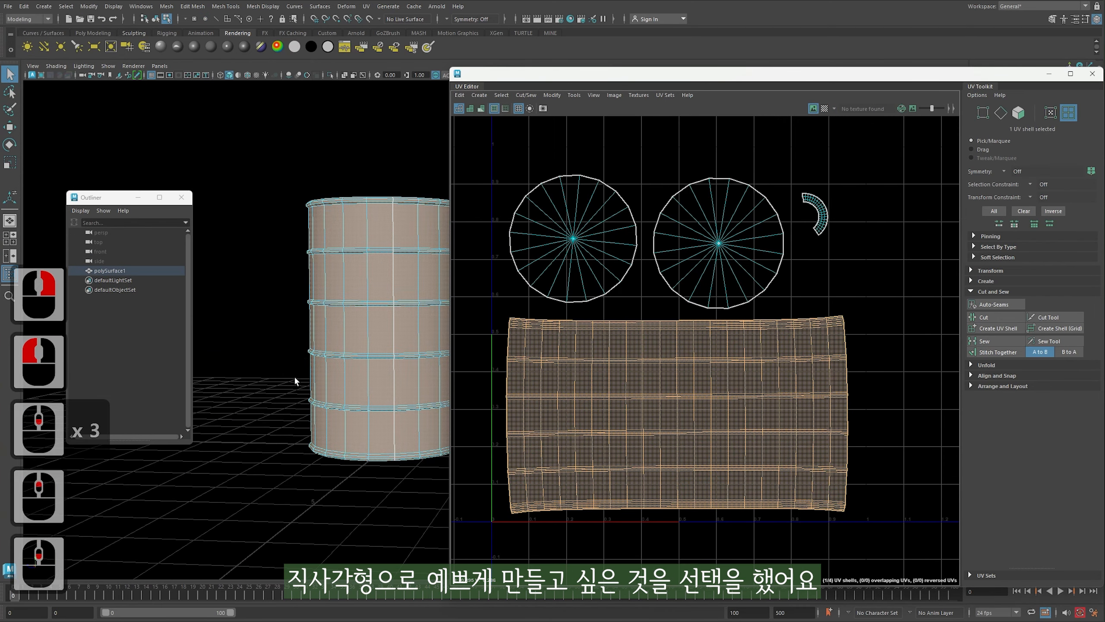
middle_click_drag(394, 332, 341, 322, "alt")
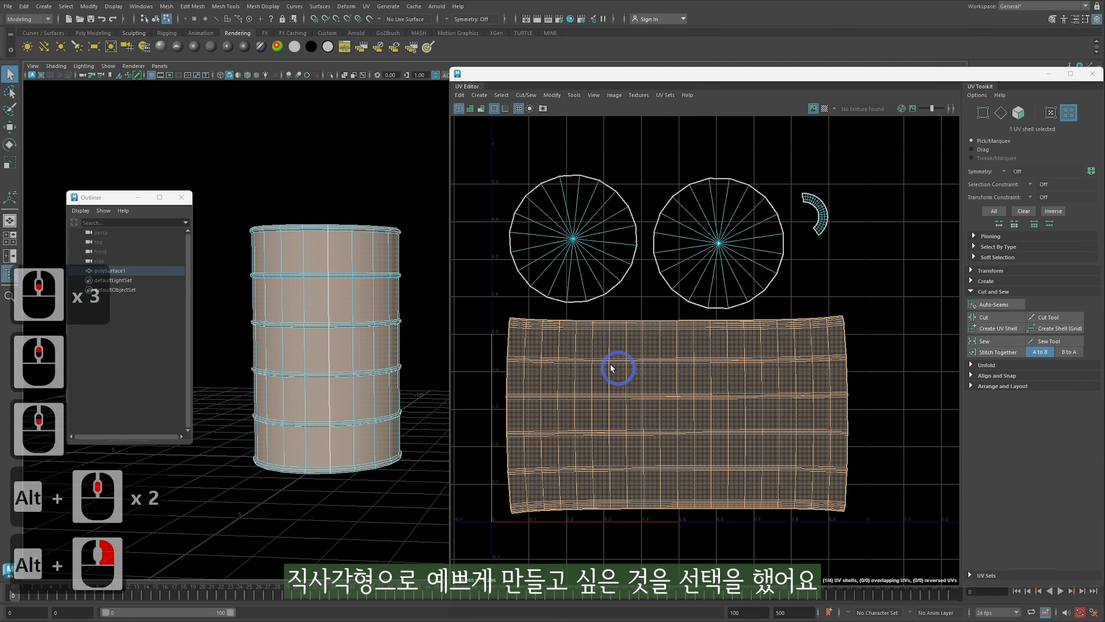
double_click(649, 360)
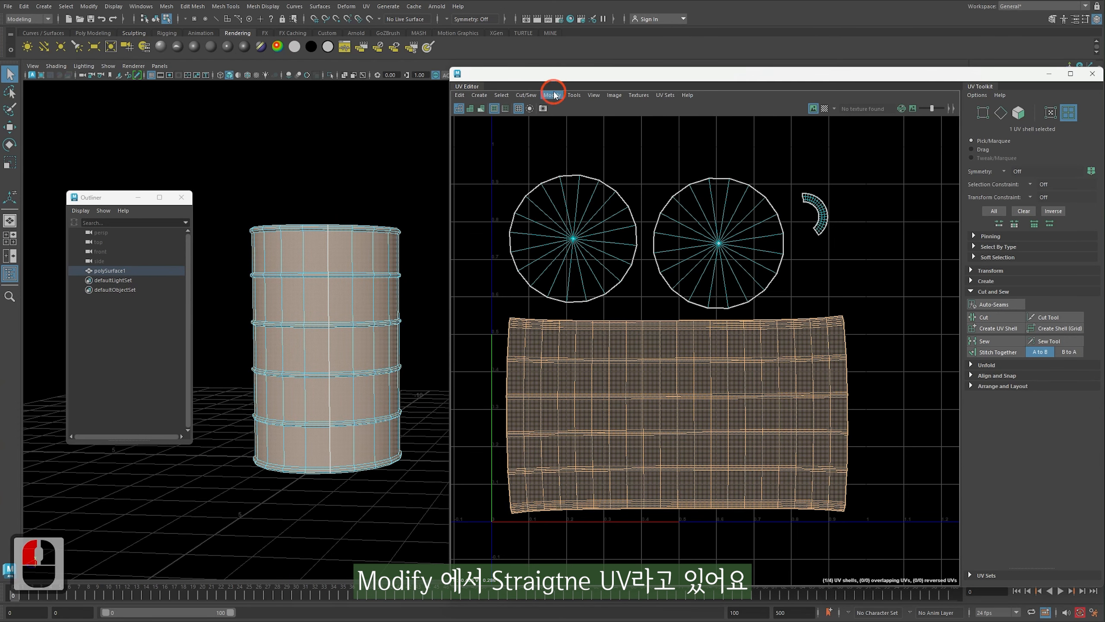
left_click(552, 95)
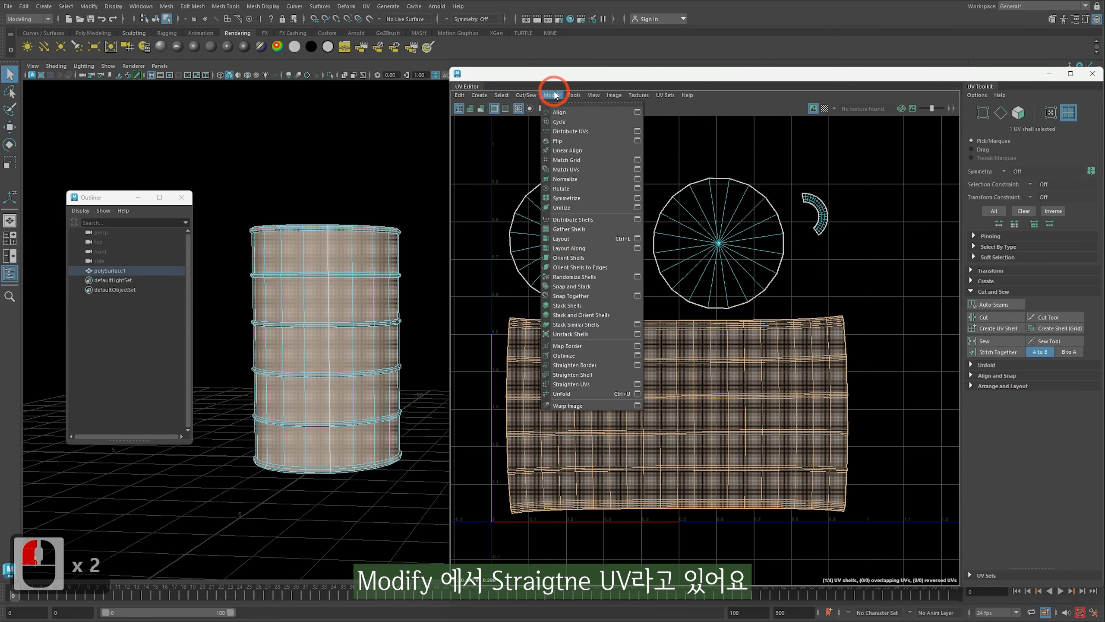
left_click(584, 384)
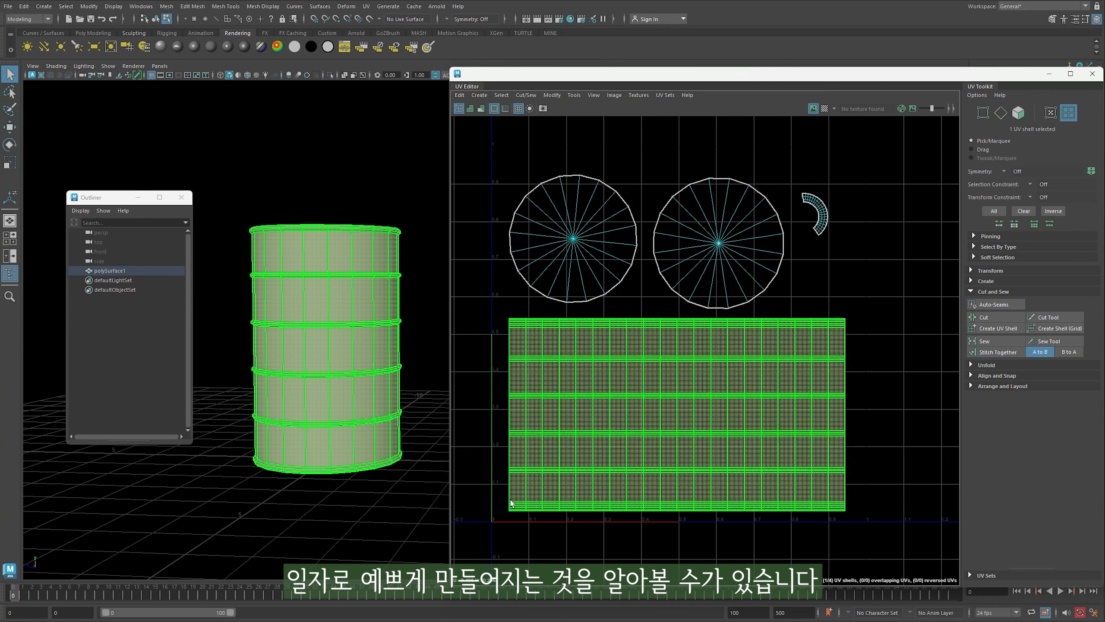
Inspect the straightened side shell in the UV layout and its selection on the barrel
left_click(573, 95)
left_click(552, 95)
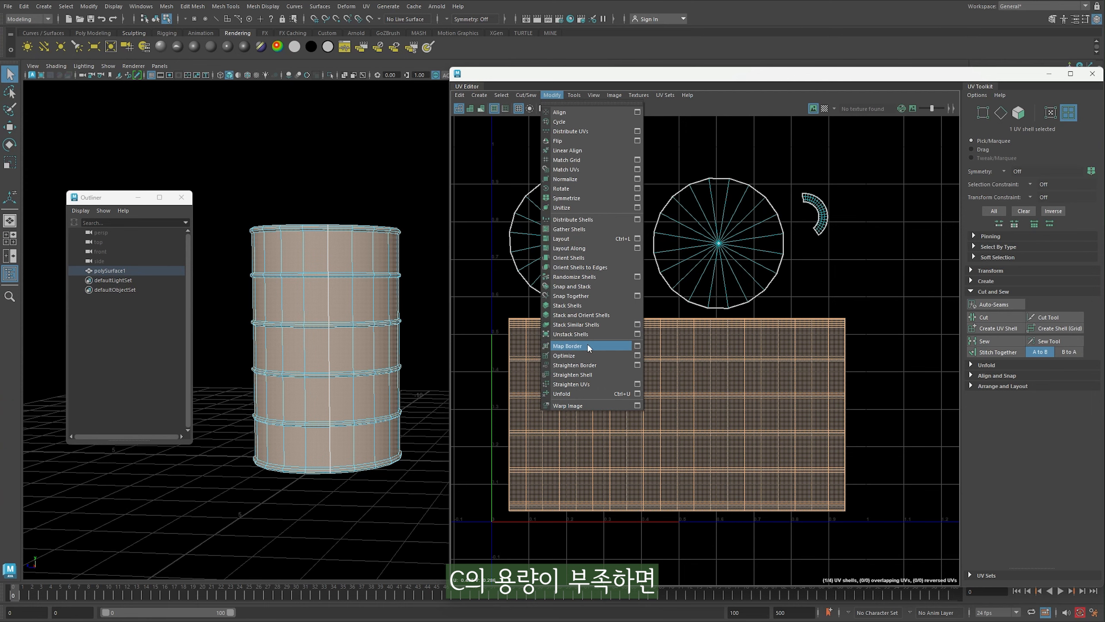
left_click(844, 272)
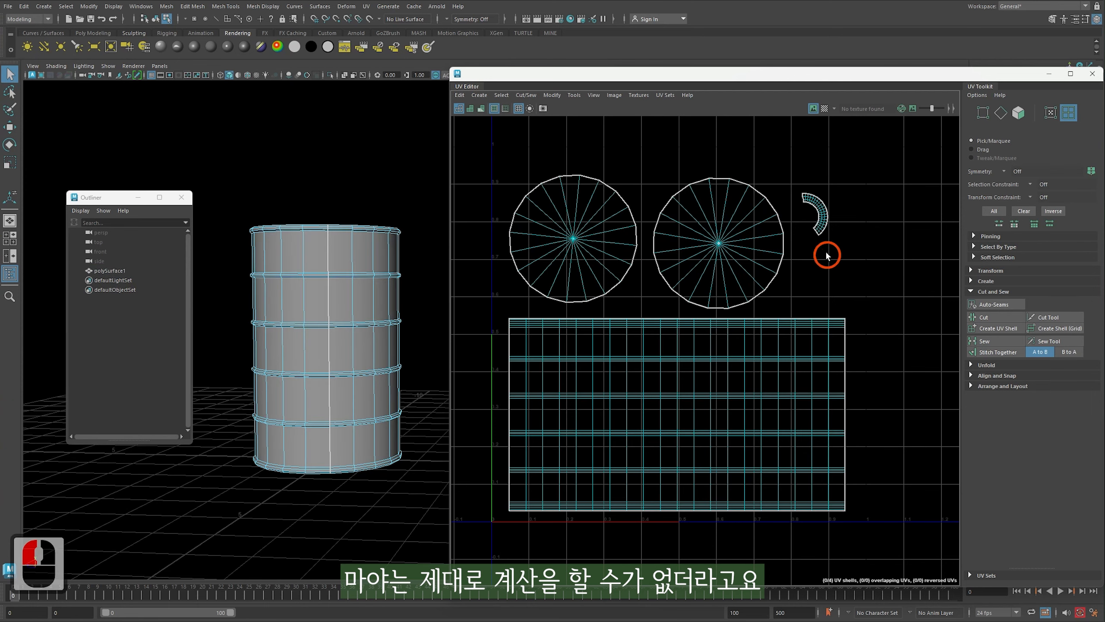
left_click(826, 498)
left_click_drag(427, 306, 406, 299, "alt")
right_click_drag(718, 312, 709, 312, "alt")
middle_click_drag(708, 313, 709, 325, "alt")
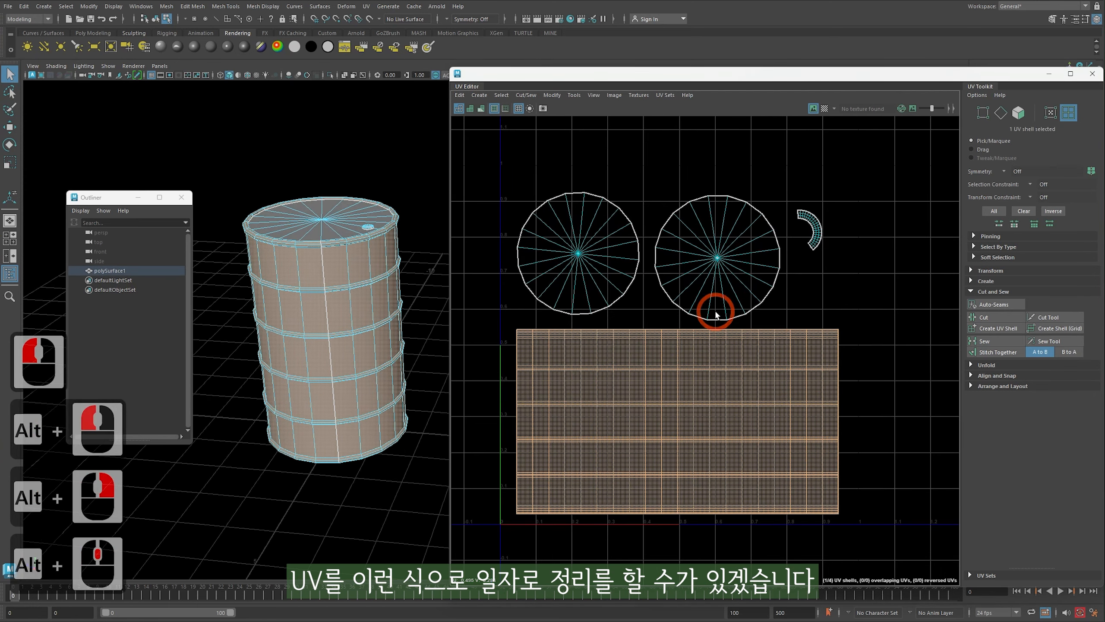
left_click(717, 314)
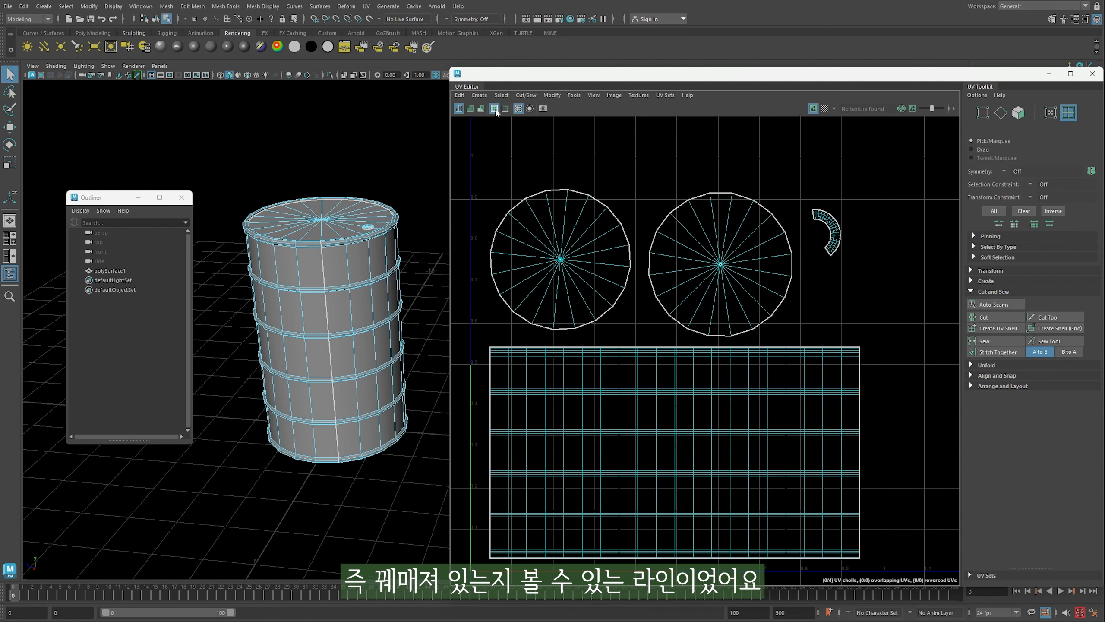
Toggle the texture border display off and on, and return the barrel to object selection
left_click(495, 109)
left_click(495, 109)
middle_click_drag(313, 269, 338, 316, "alt")
right_click_drag(338, 316, 360, 262, "alt")
right_click_drag(361, 261, 366, 200)
right_click_drag(345, 148, 392, 134)
left_click(395, 164)
left_click(382, 315)
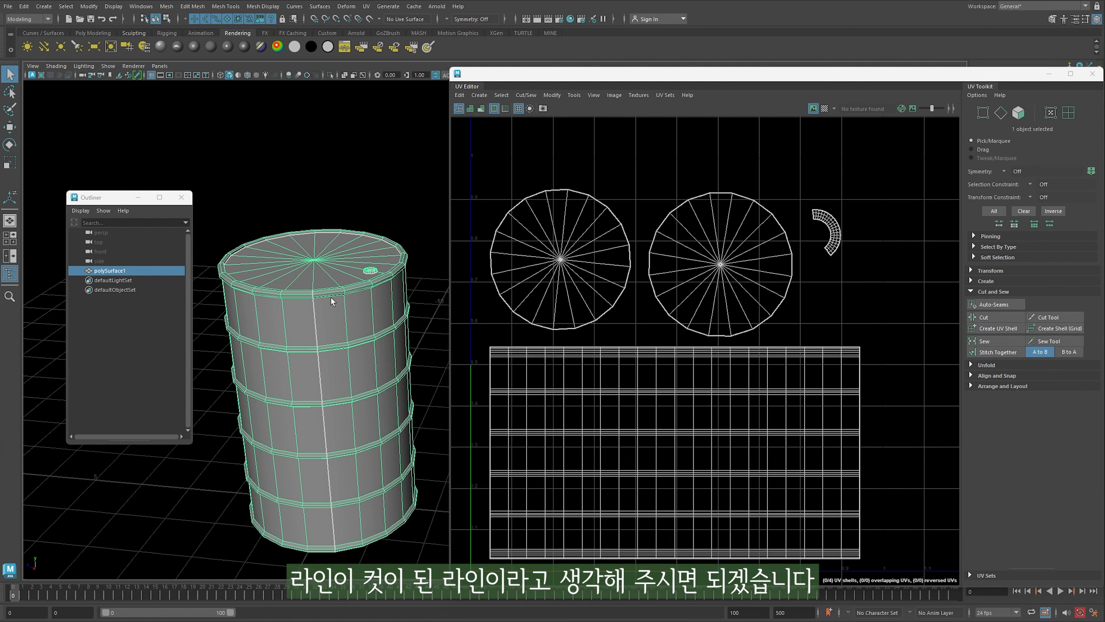
Switch the texture borders repeatedly off and on to compare the cut seams on the barrel and its shells
left_click(495, 108)
left_click(495, 109)
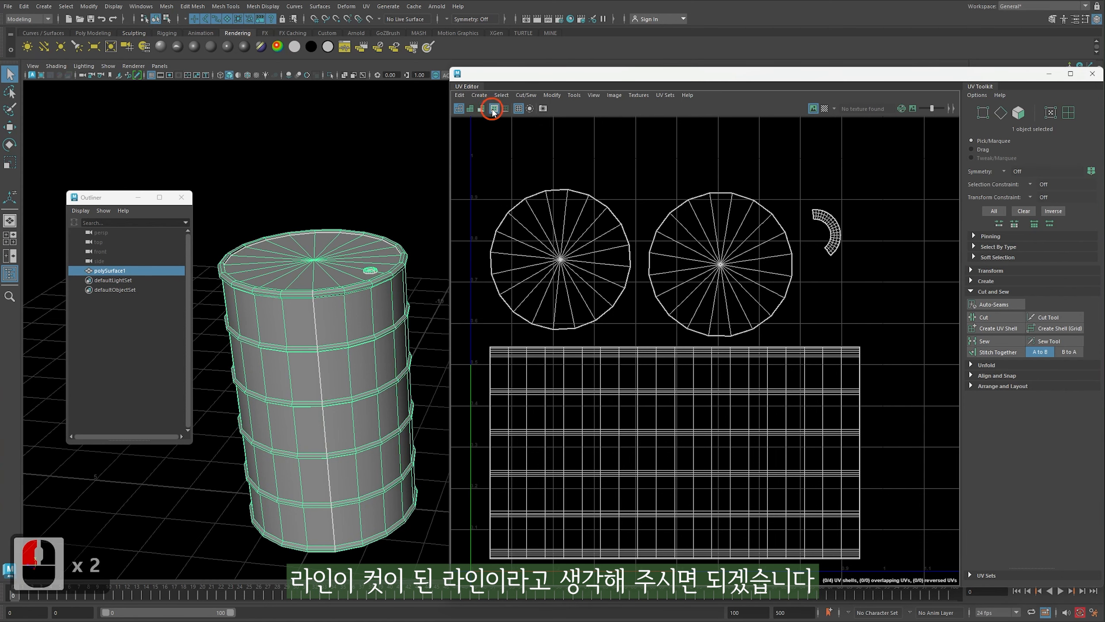
left_click(495, 109)
left_click(495, 109)
left_click(496, 110)
left_click(497, 110)
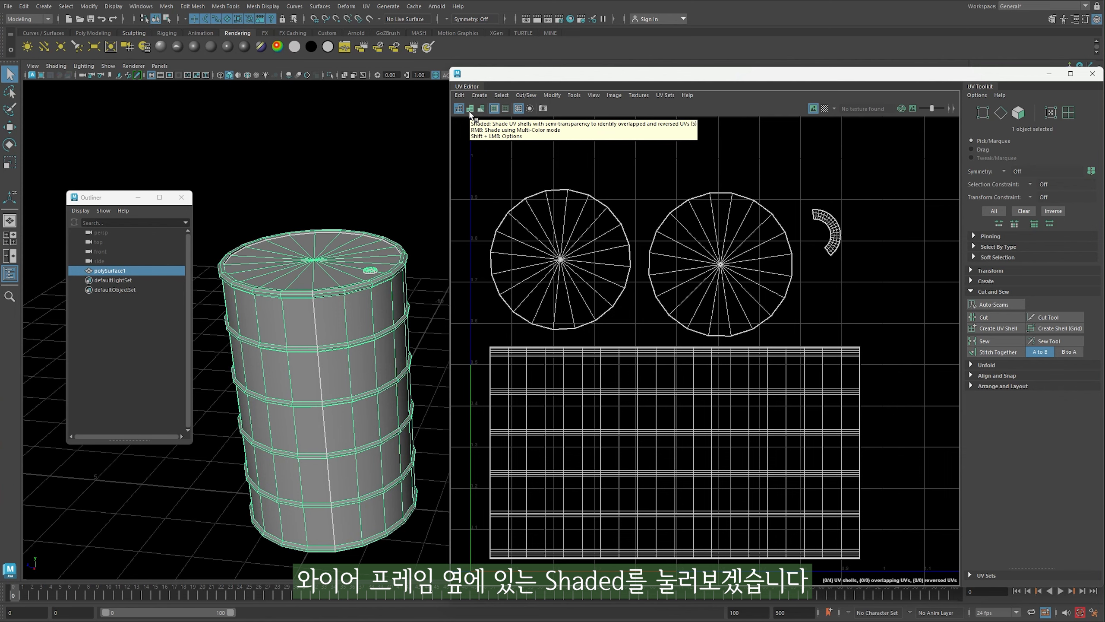
Turn on Shaded display for the UV shells, check the barrel's shading, and move the UV Editor aside to uncover more viewport
left_click(470, 112)
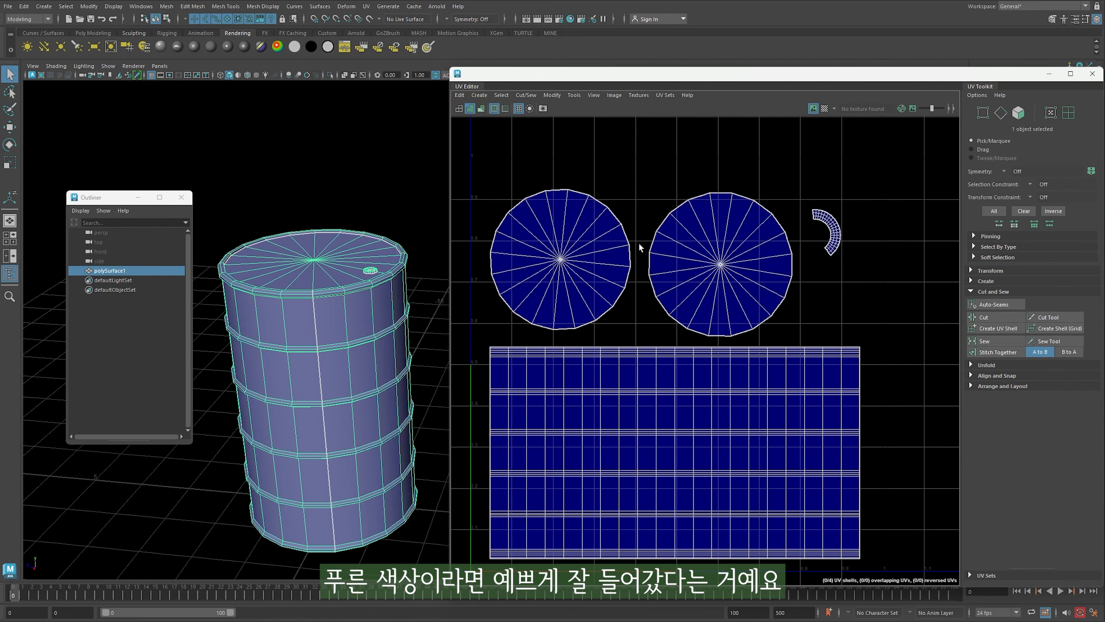
left_click_drag(414, 287, 418, 285, "alt")
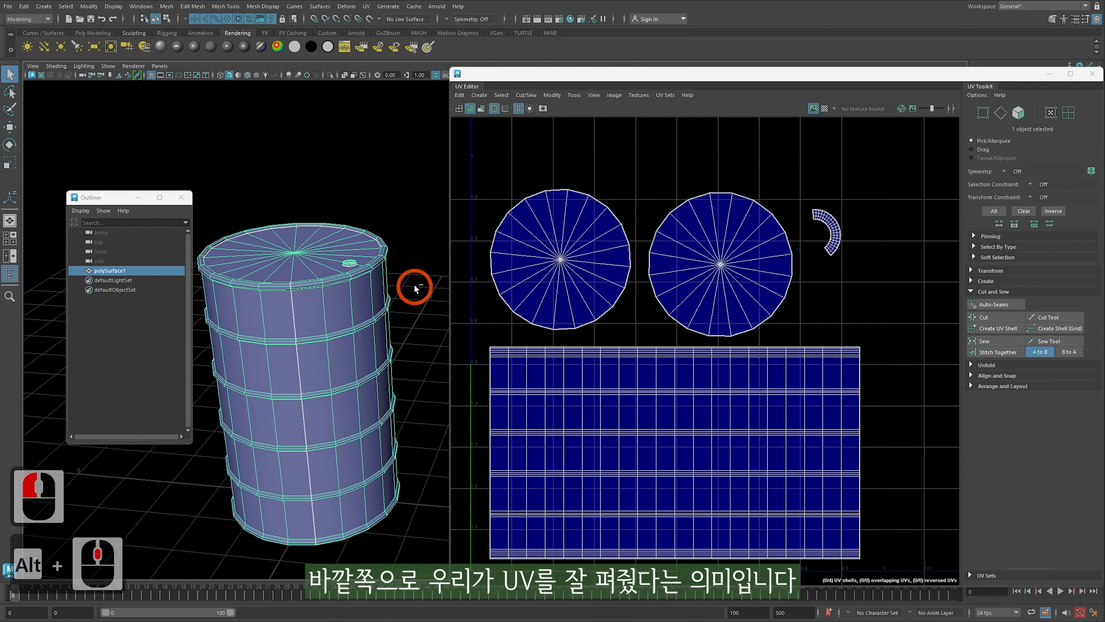
left_click(388, 310)
key("Escape")
right_click_drag(336, 342, 431, 326, "alt")
left_click_drag(431, 325, 392, 370, "alt")
right_click_drag(392, 370, 855, 392, "alt")
left_click(523, 414)
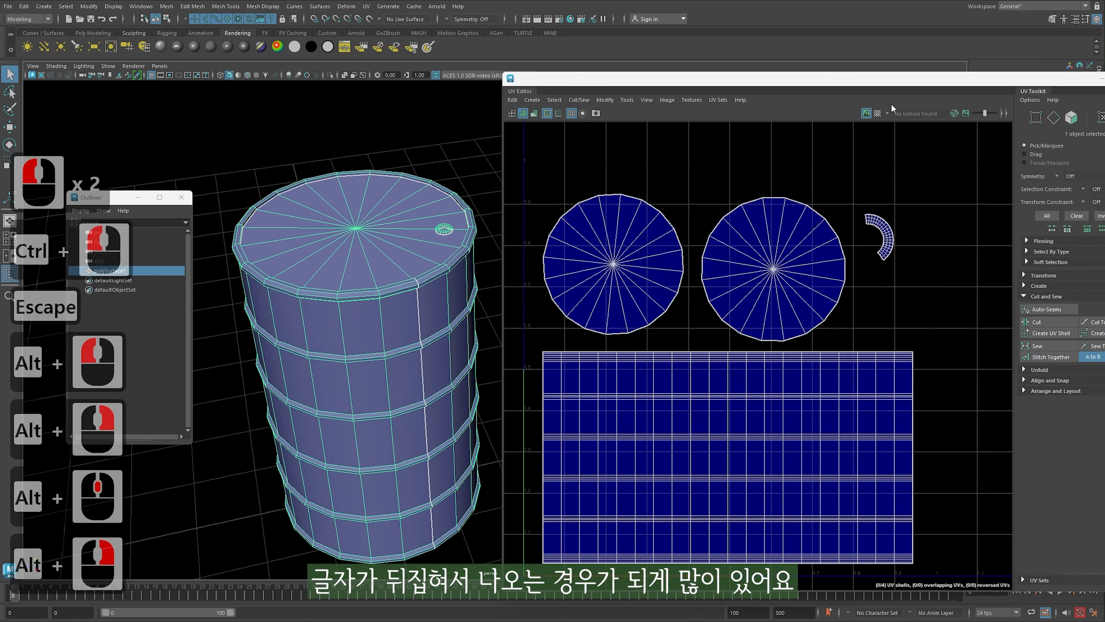
Display the checker map, examine which way its numbers read on the barrel's side, and switch to UV selection
left_click(878, 112)
left_click_drag(391, 403, 222, 374, "alt")
middle_click_drag(222, 375, 273, 370, "alt")
left_click_drag(273, 370, 318, 383, "alt")
middle_click_drag(414, 439, 409, 430, "alt")
left_click_drag(434, 410, 422, 409, "alt")
right_click_drag(756, 392, 790, 387)
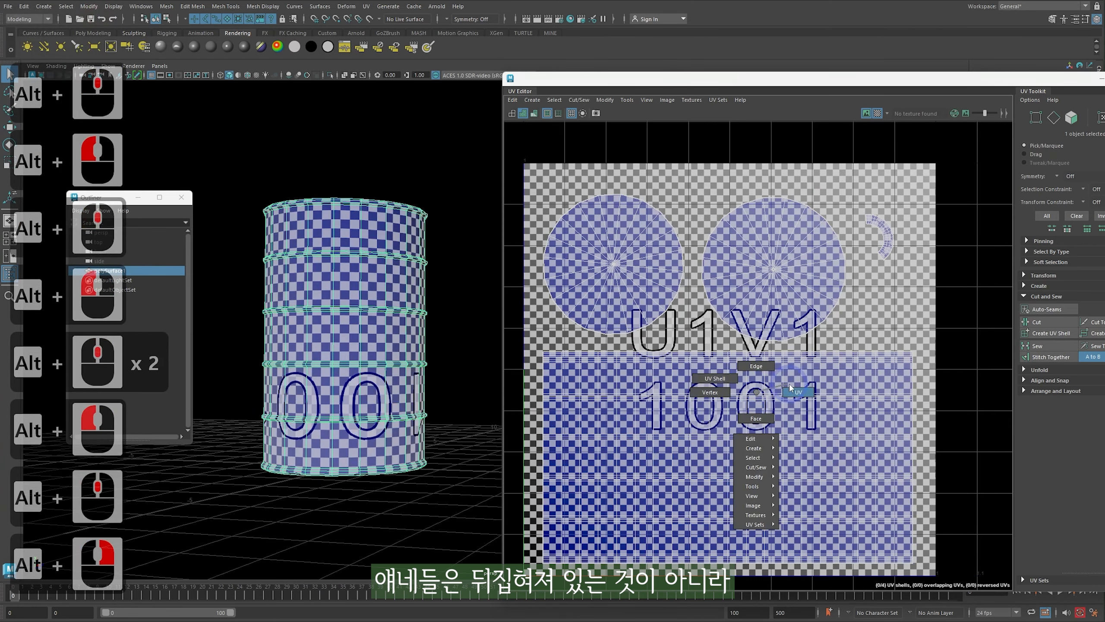
double_click(780, 382)
key("e")
left_click_drag(774, 386, 740, 436)
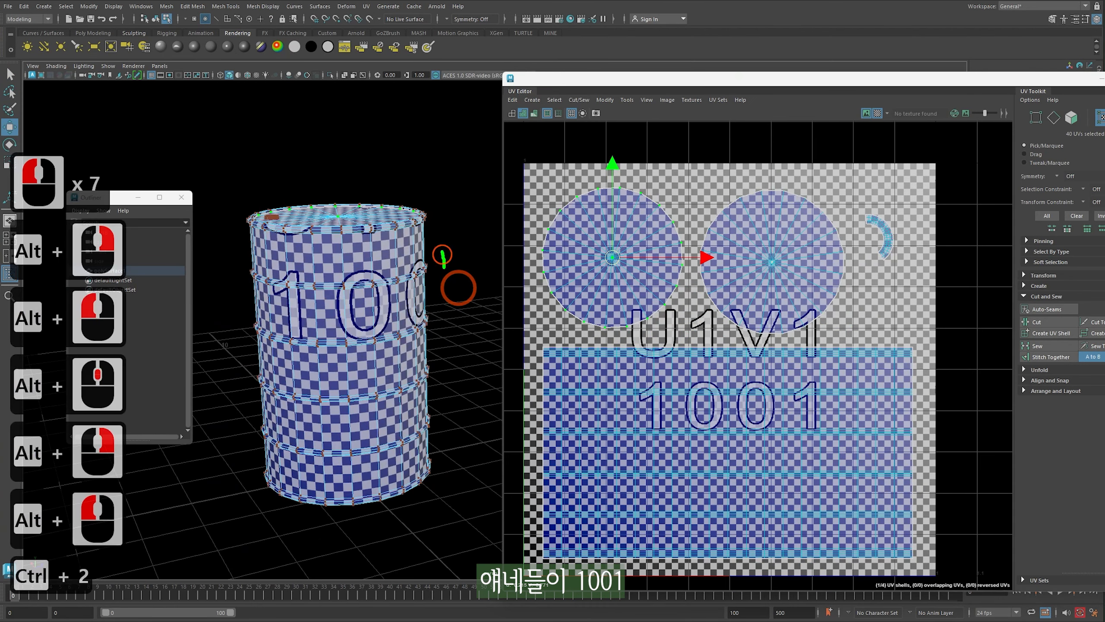
left_click_drag(442, 255, 433, 325)
mouse_move(406, 279)
left_mouse_down()
mouse_move(402, 298)
mouse_move(378, 277)
left_mouse_up()
mouse_move(355, 288)
left_mouse_down()
mouse_move(362, 324)
mouse_move(328, 288)
left_mouse_up()
left_click_drag(322, 282, 320, 340)
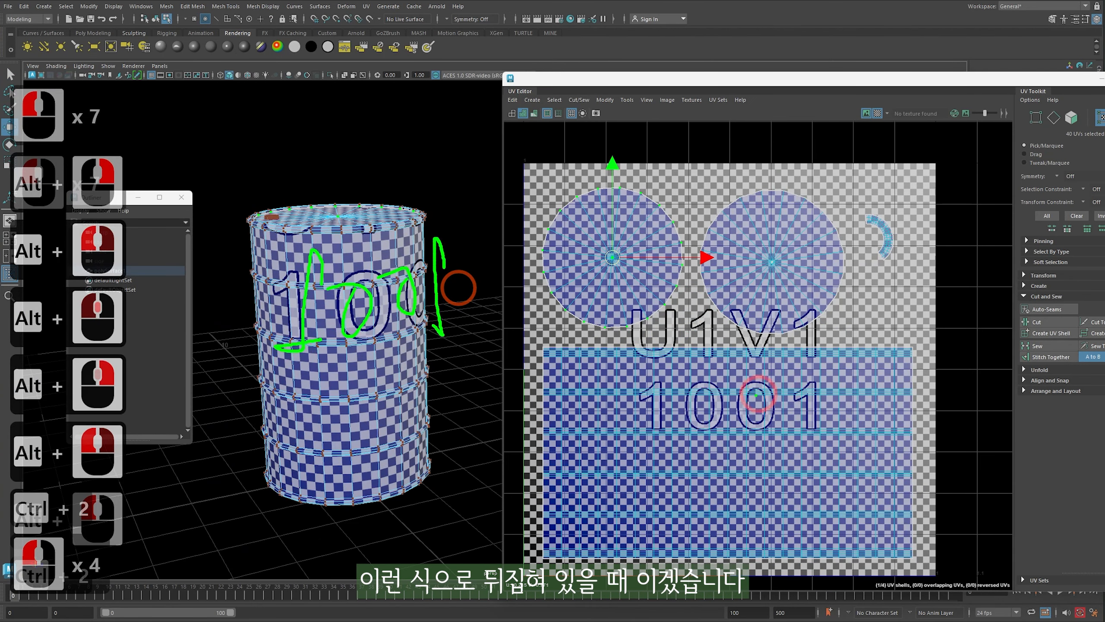
left_click_drag(813, 370, 789, 439)
left_click_drag(760, 390, 692, 395)
left_click_drag(667, 399, 618, 442)
key("Escape")
key("q")
Switch to UV shell selection, select the barrel's side shell and flip it
right_click_drag(740, 420, 741, 420)
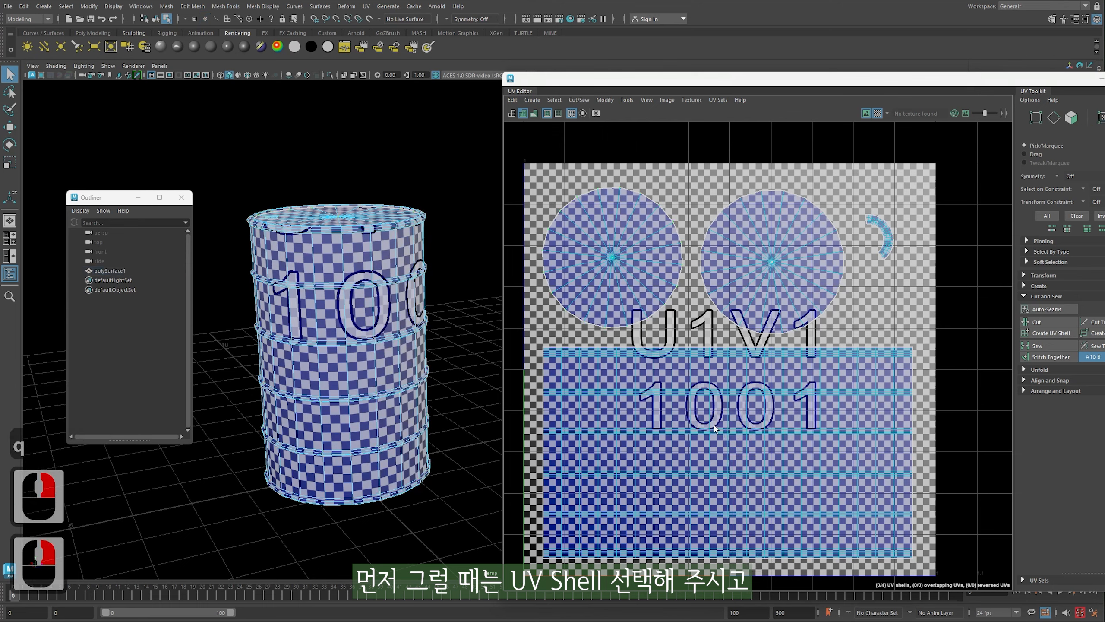
left_click(741, 420)
left_click(605, 99)
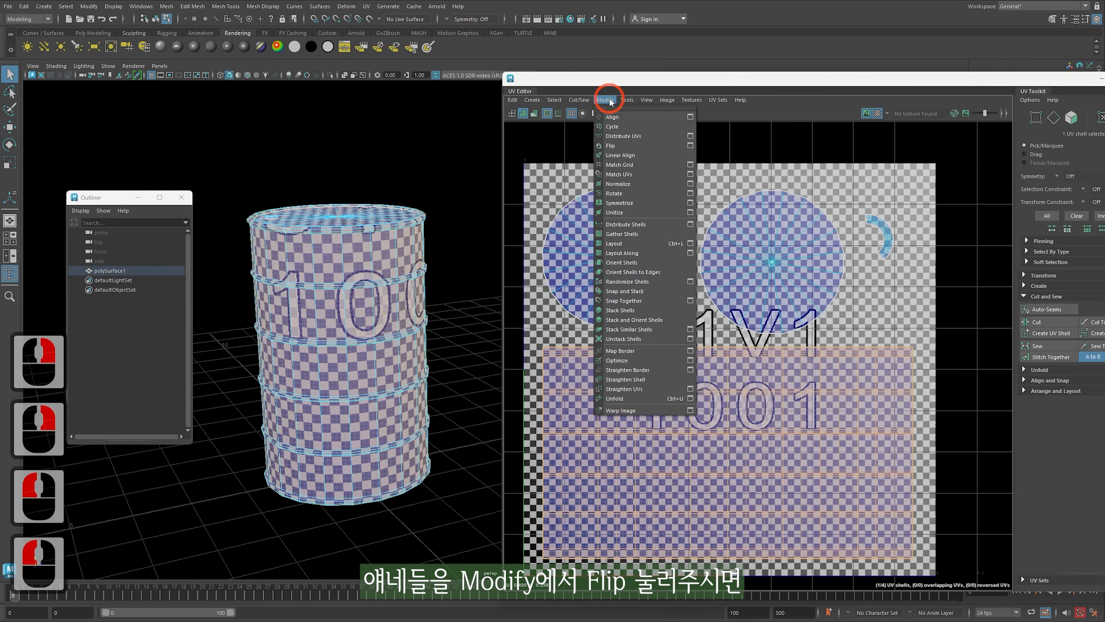
left_click(634, 146)
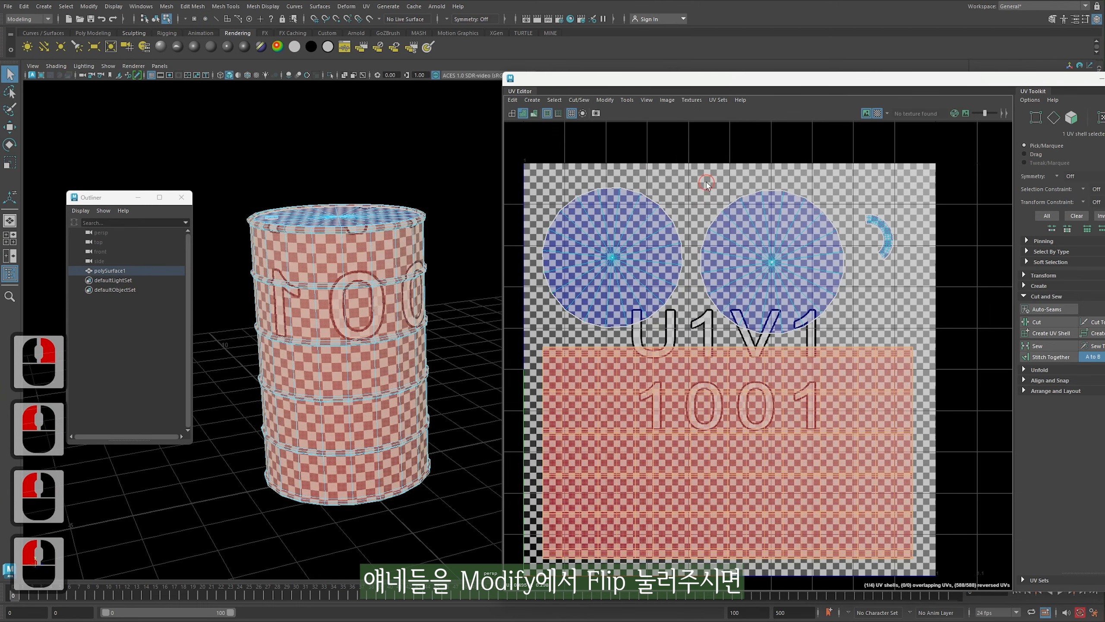
Compare the flipped side shell with and without the checker map, examining its shading and the direction of its numbers
double_click(877, 114)
left_click(874, 112)
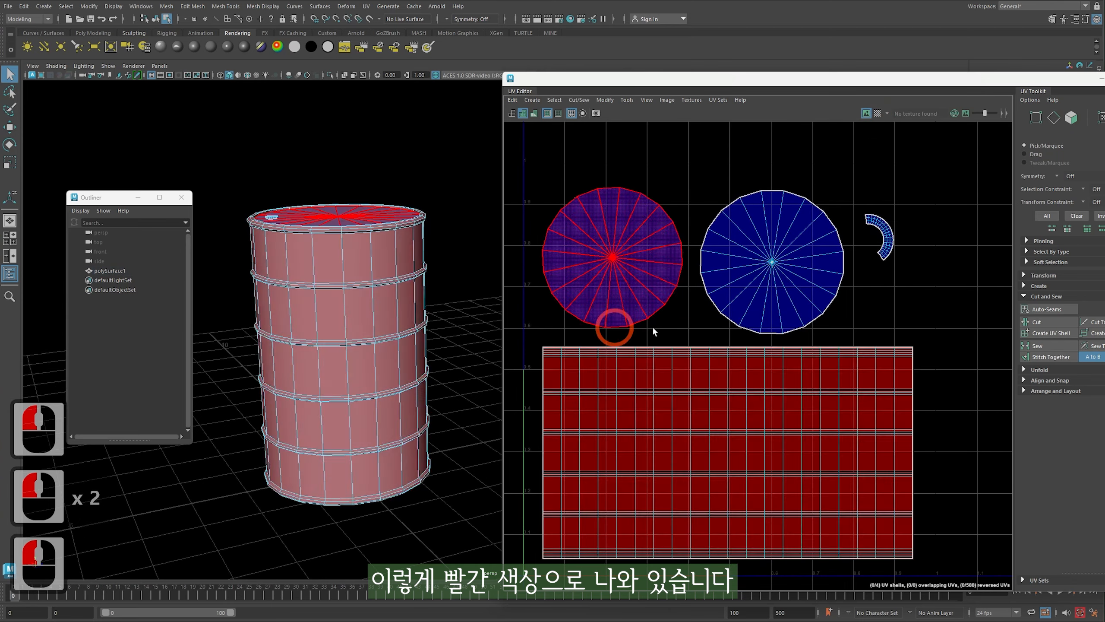
left_click(877, 113)
left_click_drag(330, 304, 307, 338, "alt")
middle_click_drag(307, 338, 320, 385, "alt")
left_click_drag(370, 366, 436, 348, "alt")
double_click(878, 115)
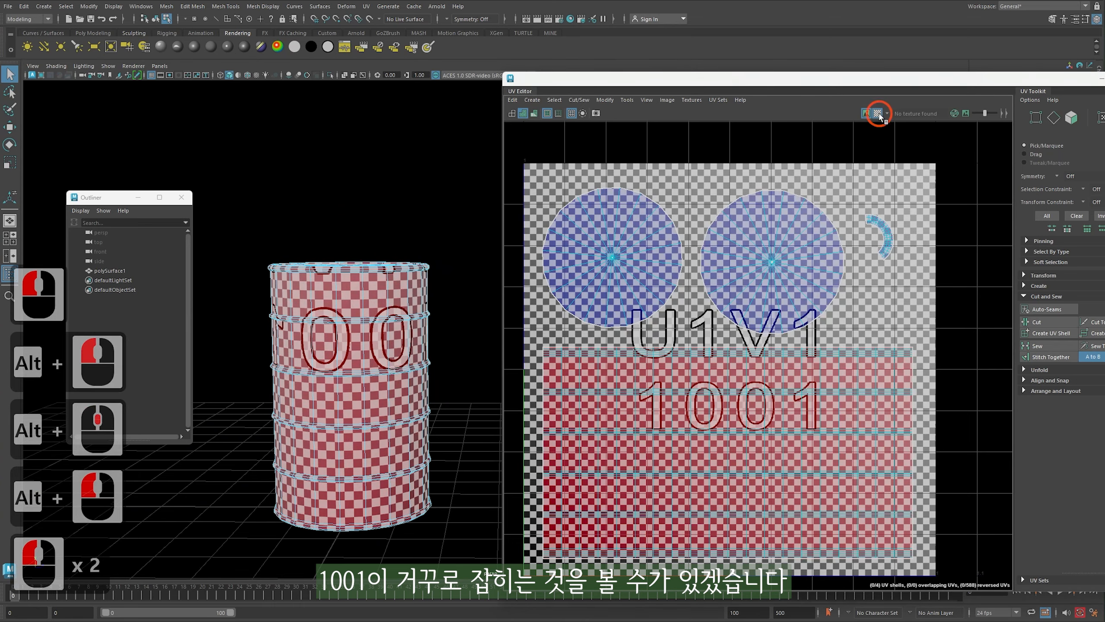
left_click(879, 113)
left_click(513, 113)
left_click(523, 113)
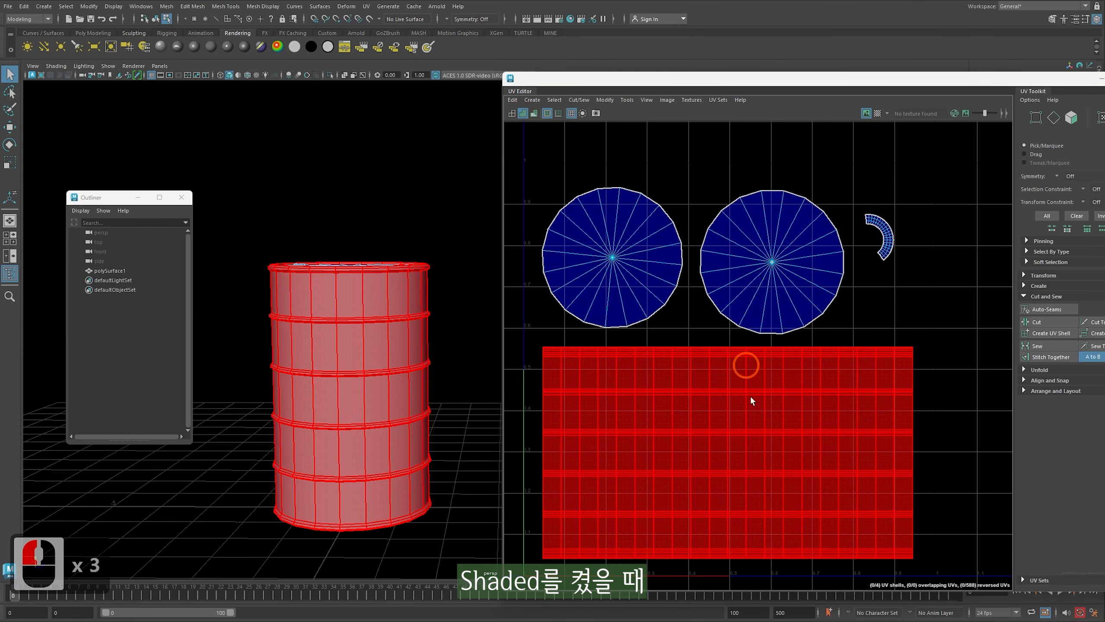
Select the reversed side shell and flip it back to its original direction
left_click(717, 159)
left_click(731, 465)
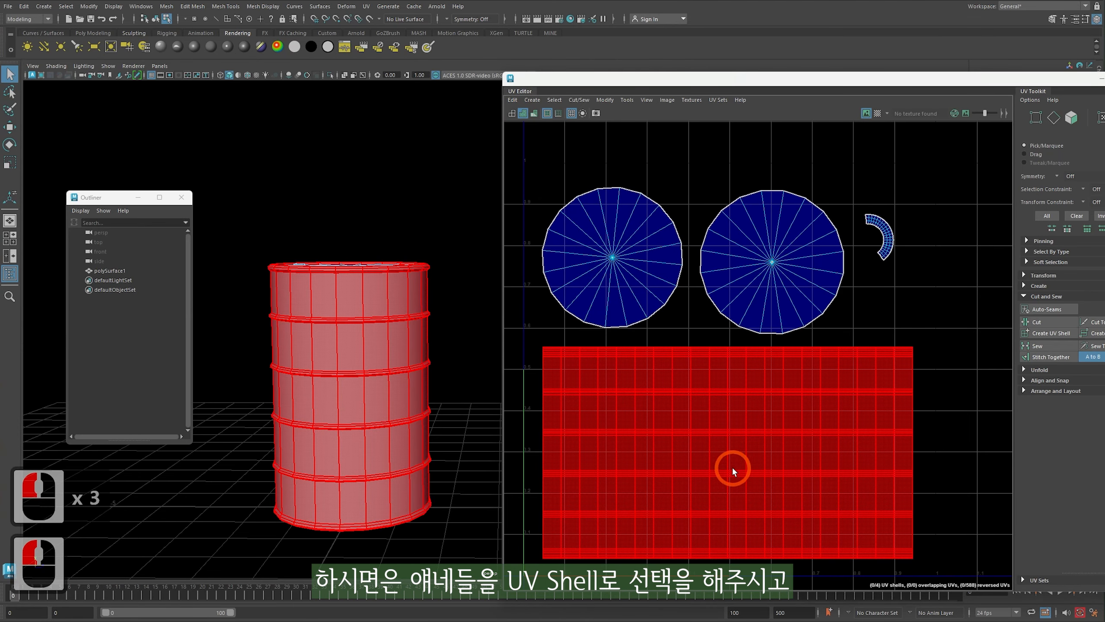
right_click_drag(742, 419, 714, 410)
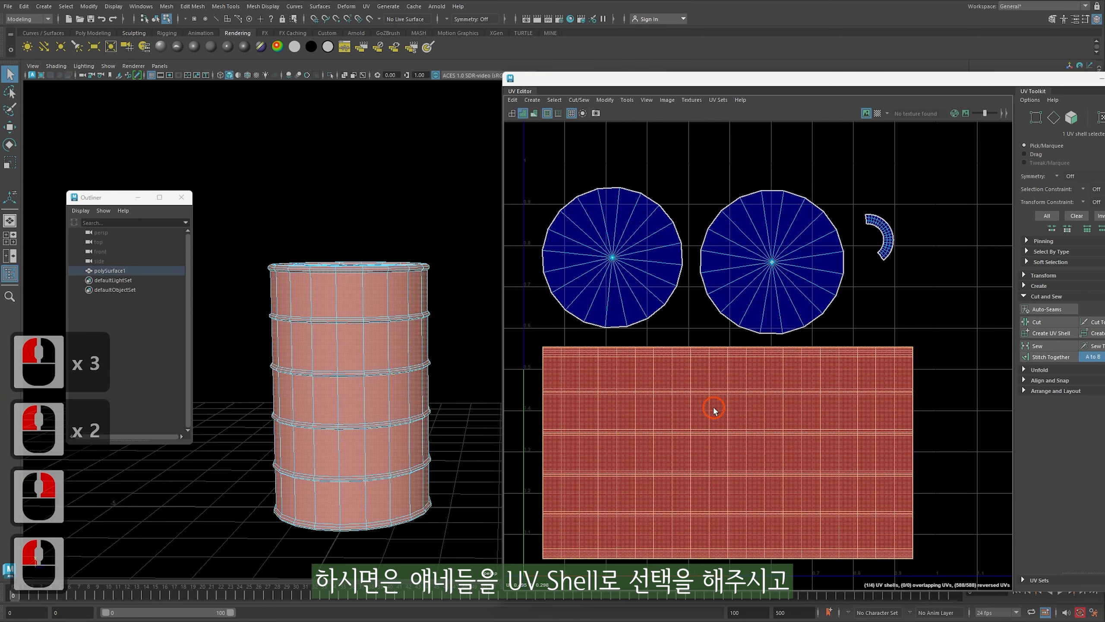
left_click(605, 99)
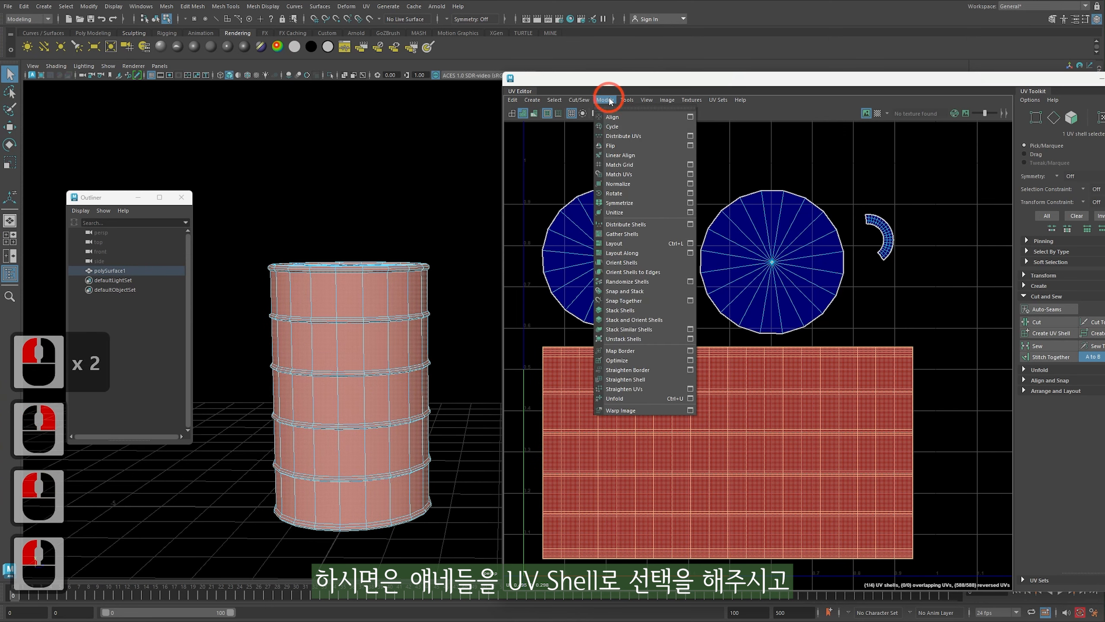
left_click(629, 147)
left_click(796, 506)
left_click(935, 321)
left_click(803, 539)
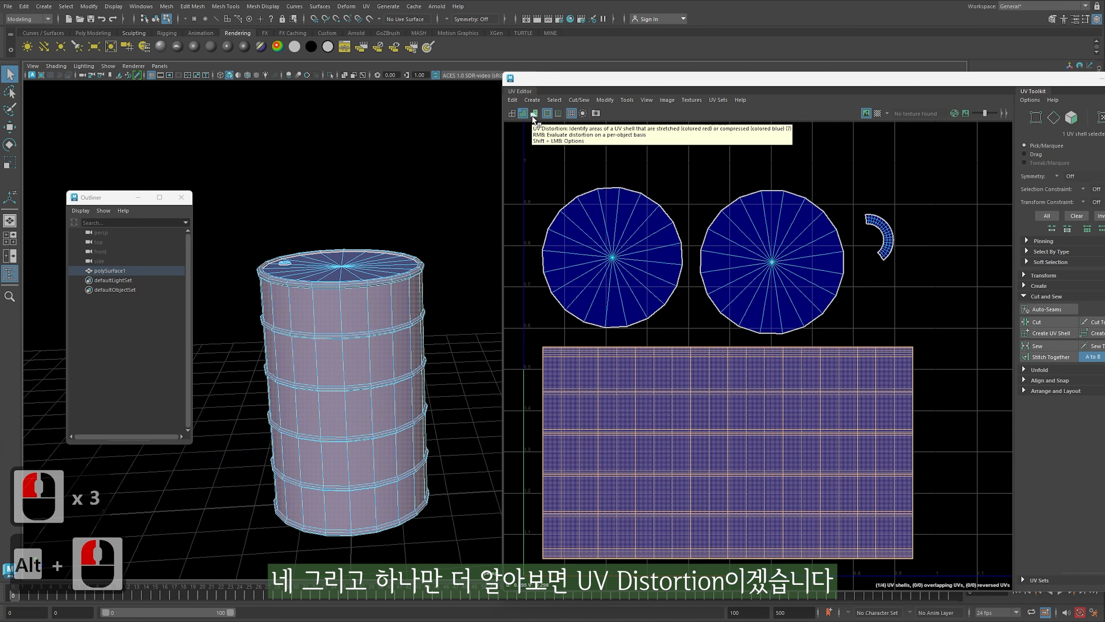
Turn on UV Distortion display and examine the lid and side shells for stretched or compressed areas
left_click(534, 113)
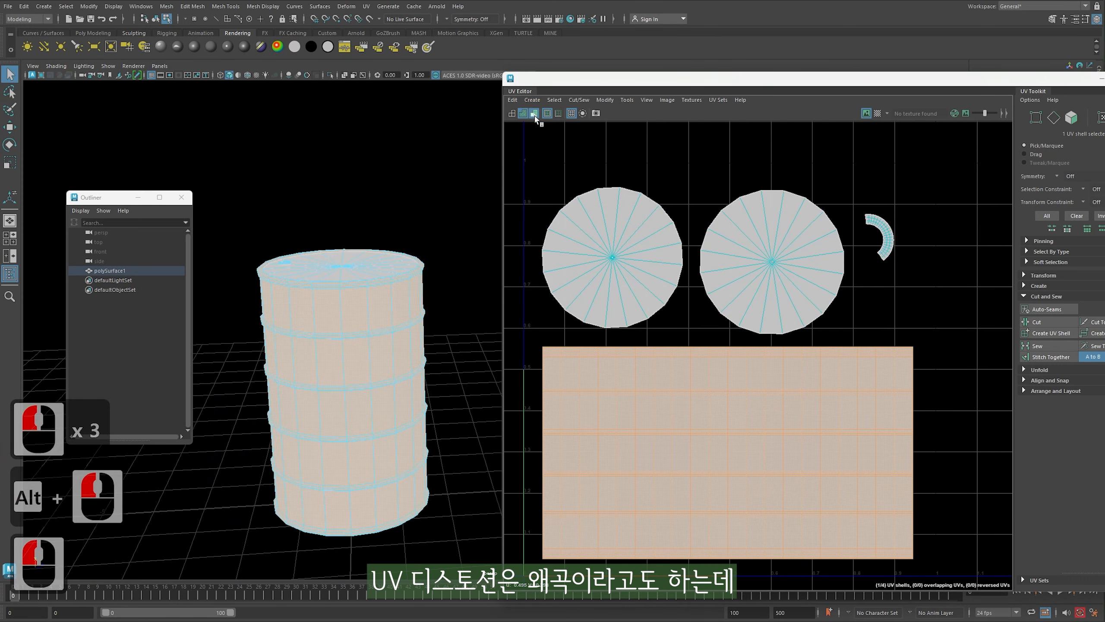
left_click(538, 123)
right_click_drag(704, 425, 787, 439, "alt")
middle_click_drag(787, 439, 669, 324, "alt")
right_click_drag(800, 399, 659, 363, "alt")
middle_click_drag(658, 363, 731, 411, "alt")
left_click(916, 250)
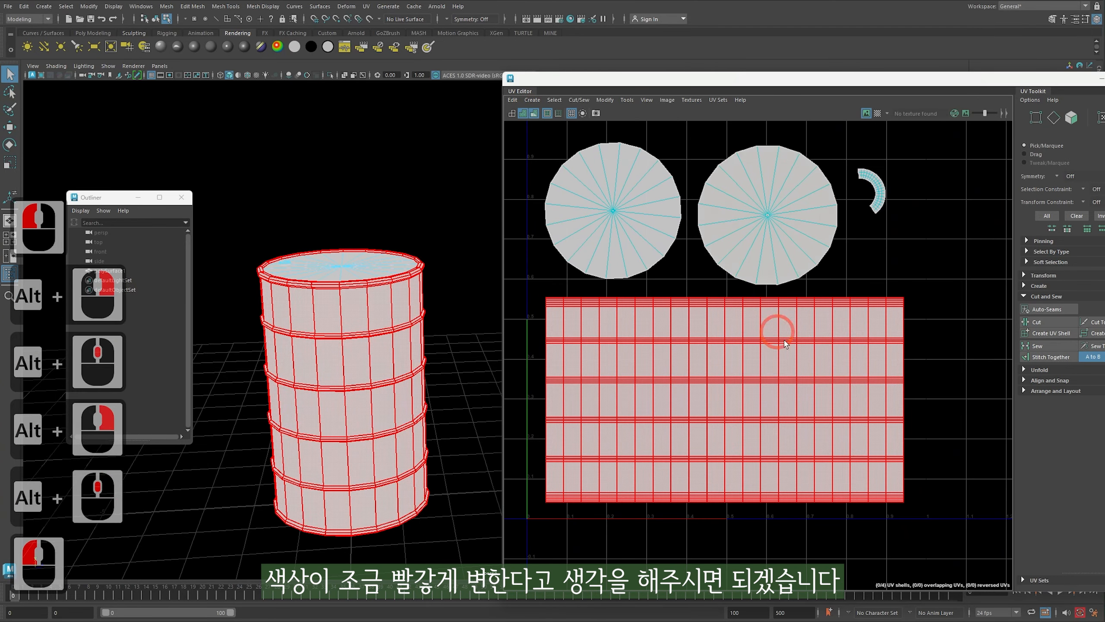
Try moving a single UV from the side shell's outer edge far inward to demonstrate distortion, and undo the move
middle_click_drag(766, 249, 736, 316, "alt")
left_click(767, 275)
right_click_drag(736, 313, 784, 217, "alt")
left_click(769, 221)
key("w")
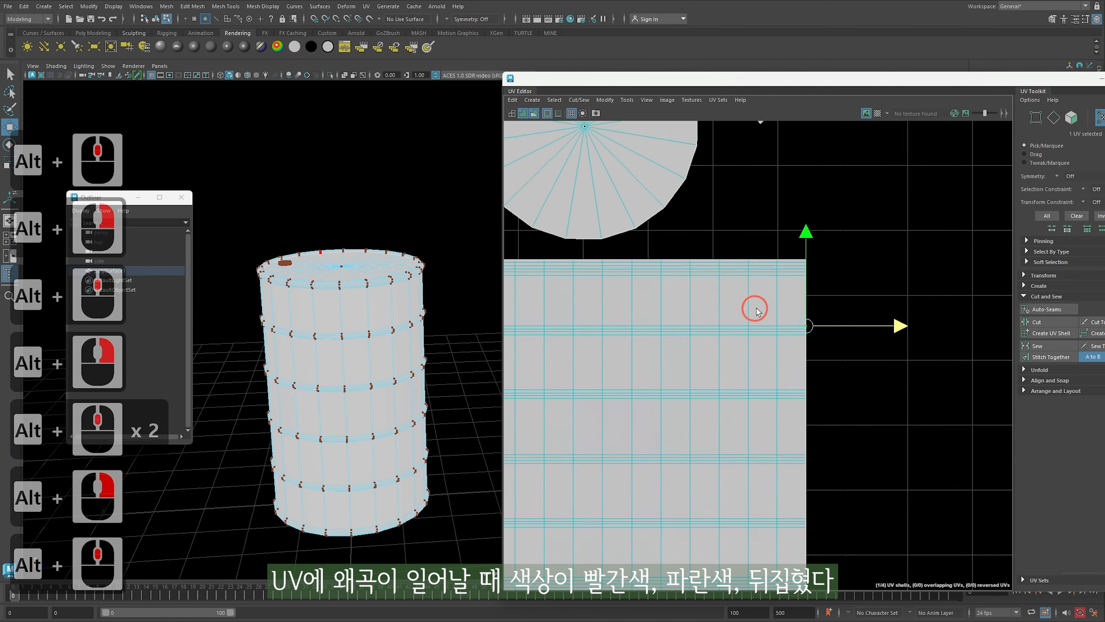
left_click_drag(876, 329, 561, 334)
left_click_drag(538, 331, 636, 450)
key("ctrl+z")
key("ctrl+z")
key("ctrl+z")
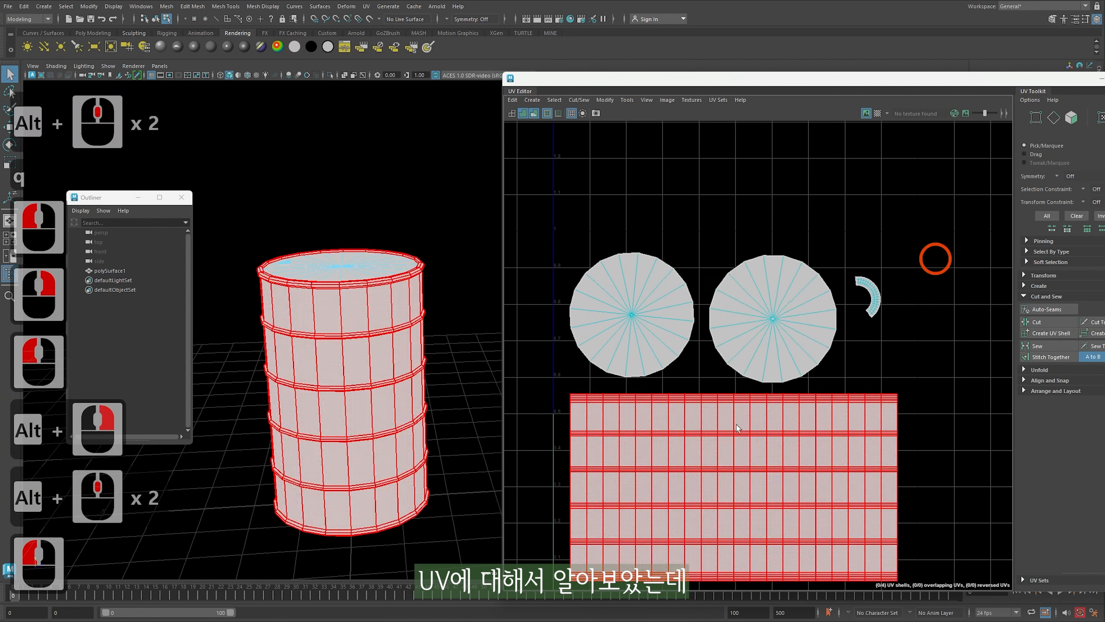
middle_click_drag(746, 343, 734, 304, "alt")
right_click_drag(734, 305, 709, 201, "alt")
left_click(591, 158)
left_click(605, 100)
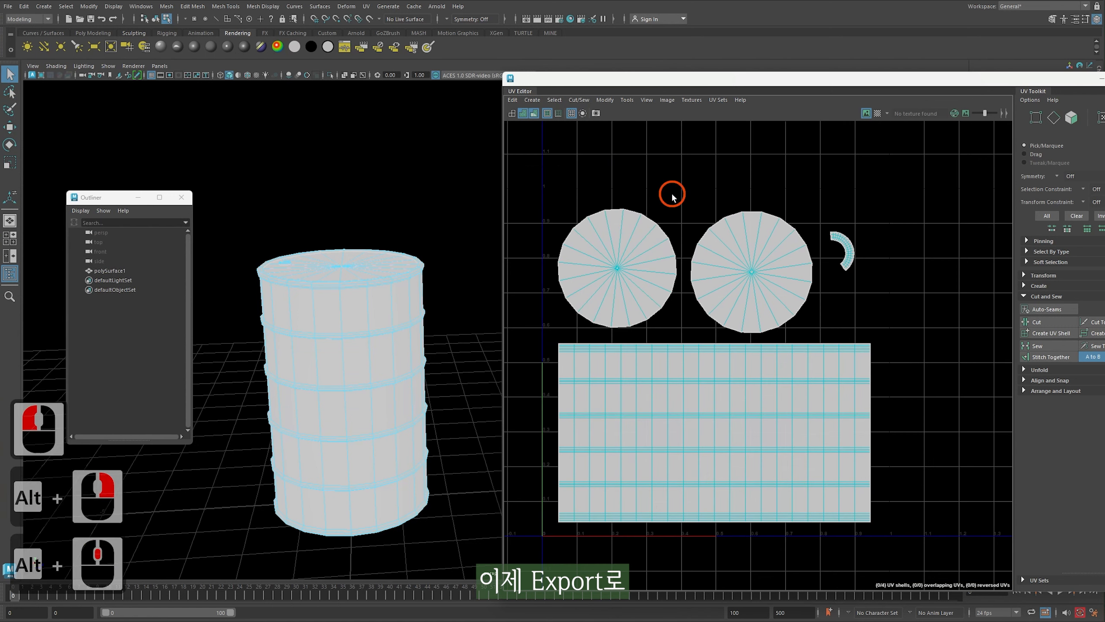
left_click_drag(552, 184, 781, 448)
right_click(712, 186)
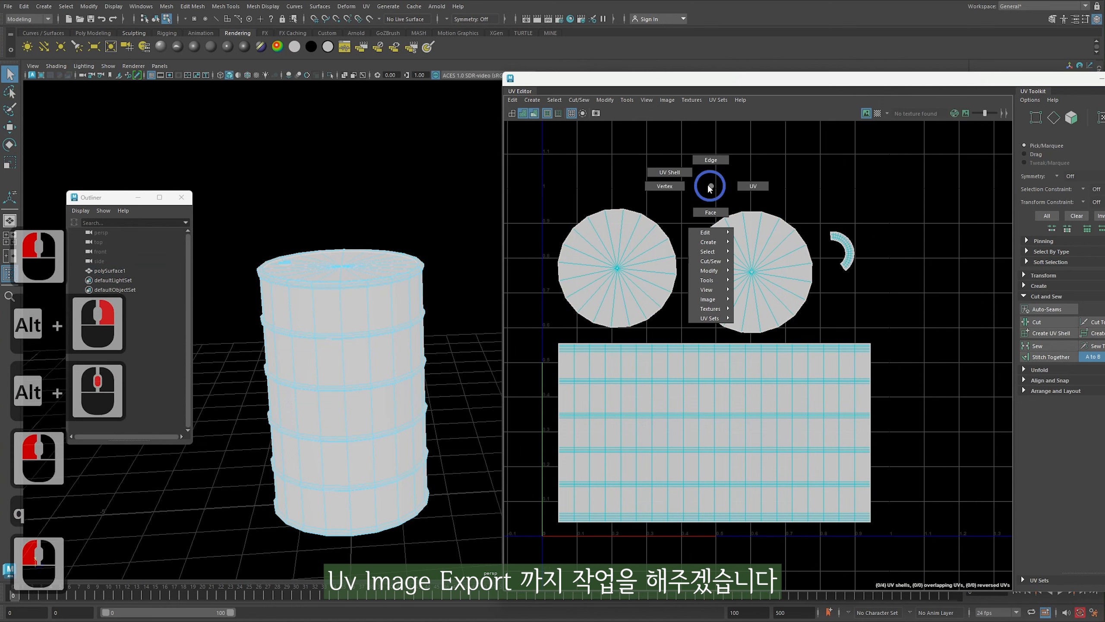
Return to object mode with the barrel selected and set the UV display back to Wireframe
right_click_drag(686, 177, 679, 174)
left_click(694, 227)
right_click_drag(694, 226, 683, 213, "alt")
middle_click_drag(718, 187, 700, 214, "alt")
left_click(700, 215)
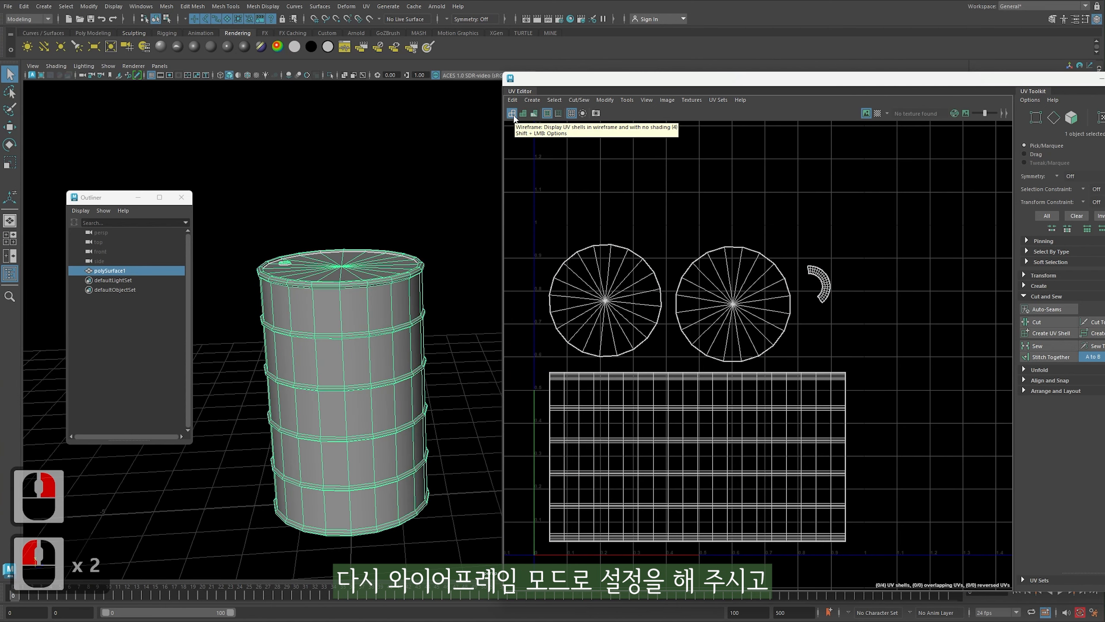
left_click(513, 116)
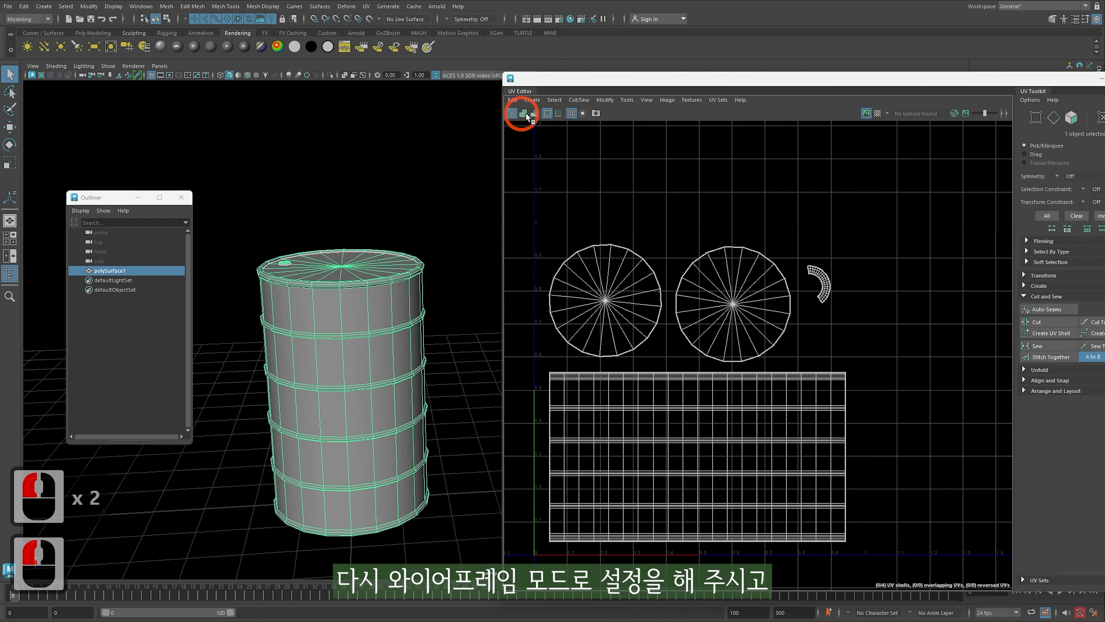
left_click(344, 291)
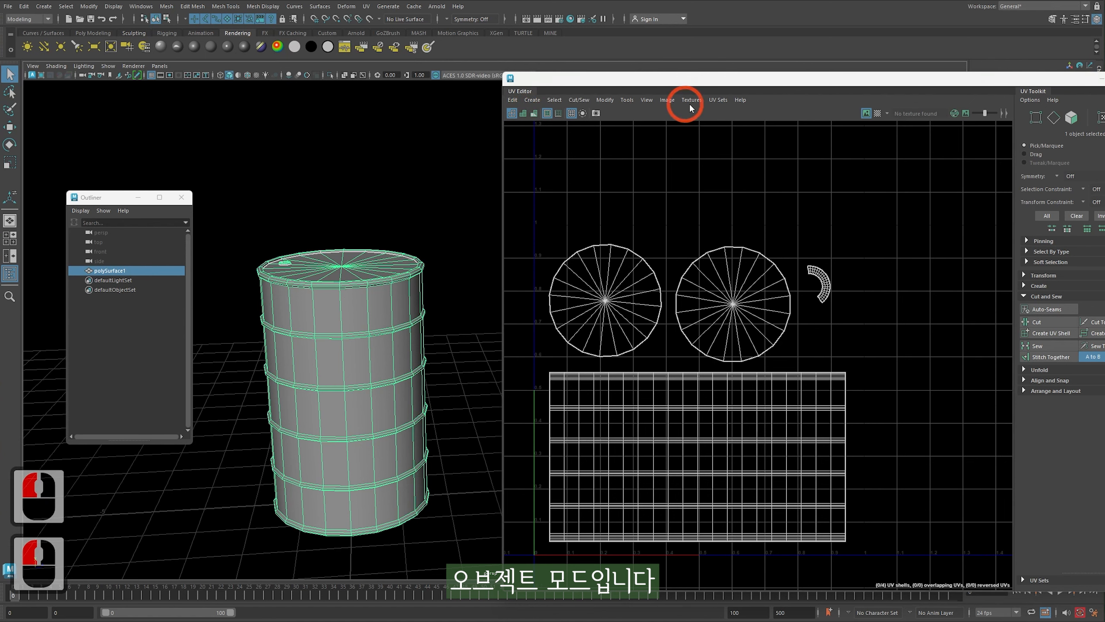
left_click(357, 279)
Open the UV Snapshot options for the barrel and browse for the output image file
left_click(667, 101)
left_click(692, 257)
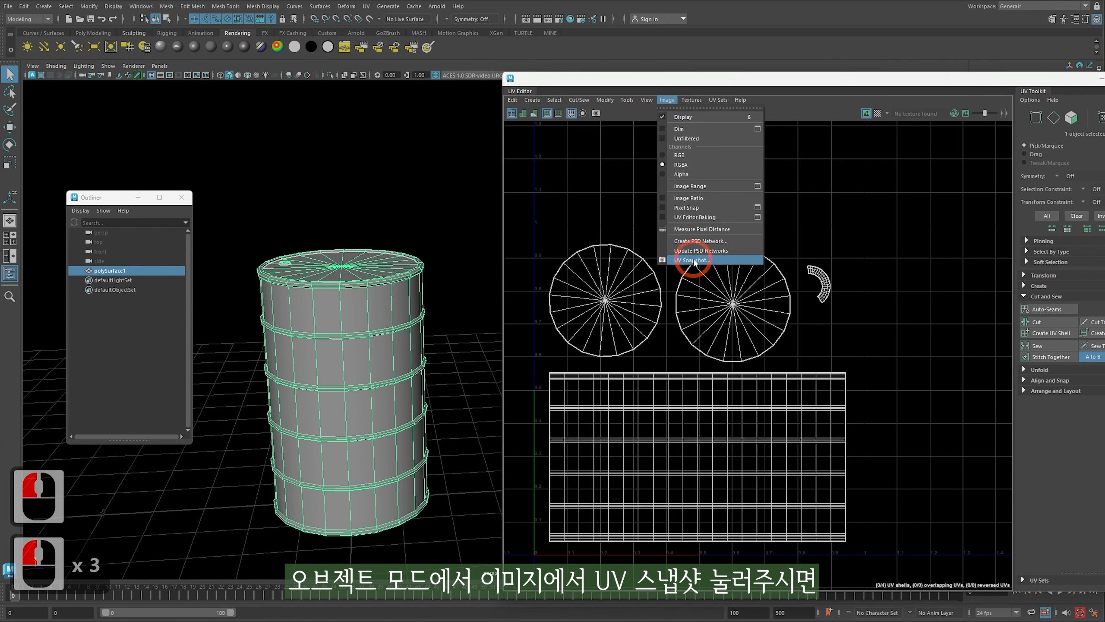
left_click(629, 193)
left_click_drag(629, 191, 622, 193)
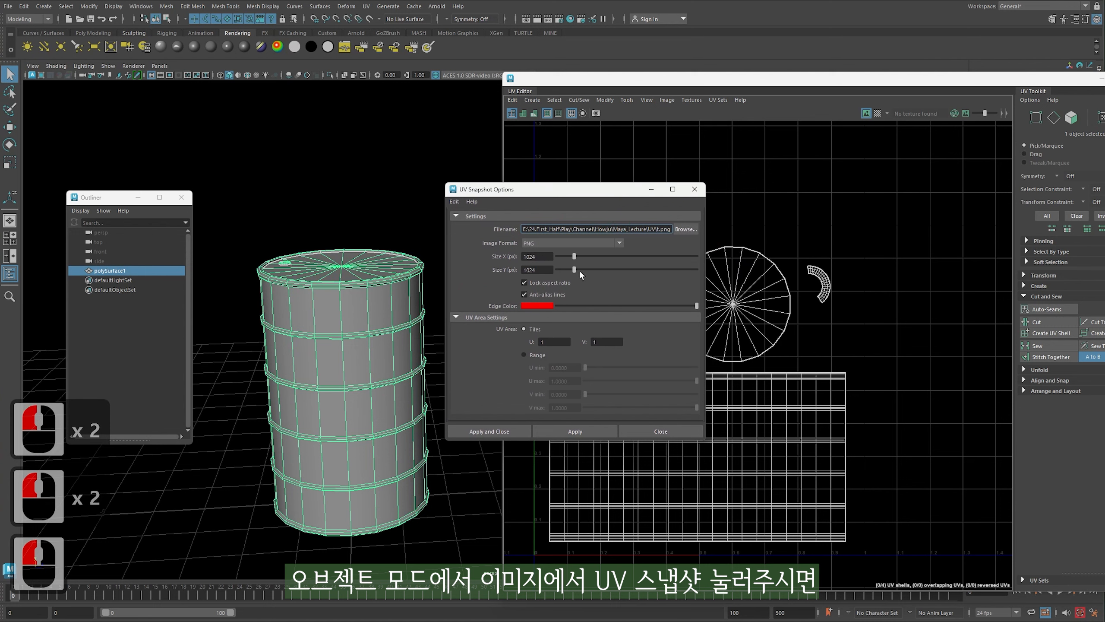
left_click(694, 230)
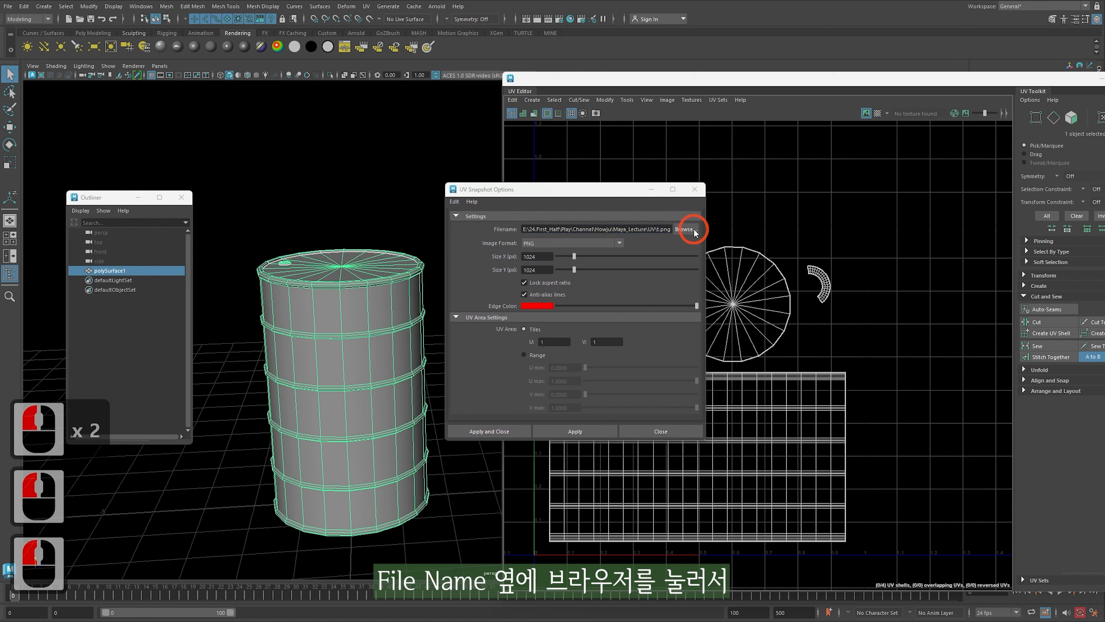